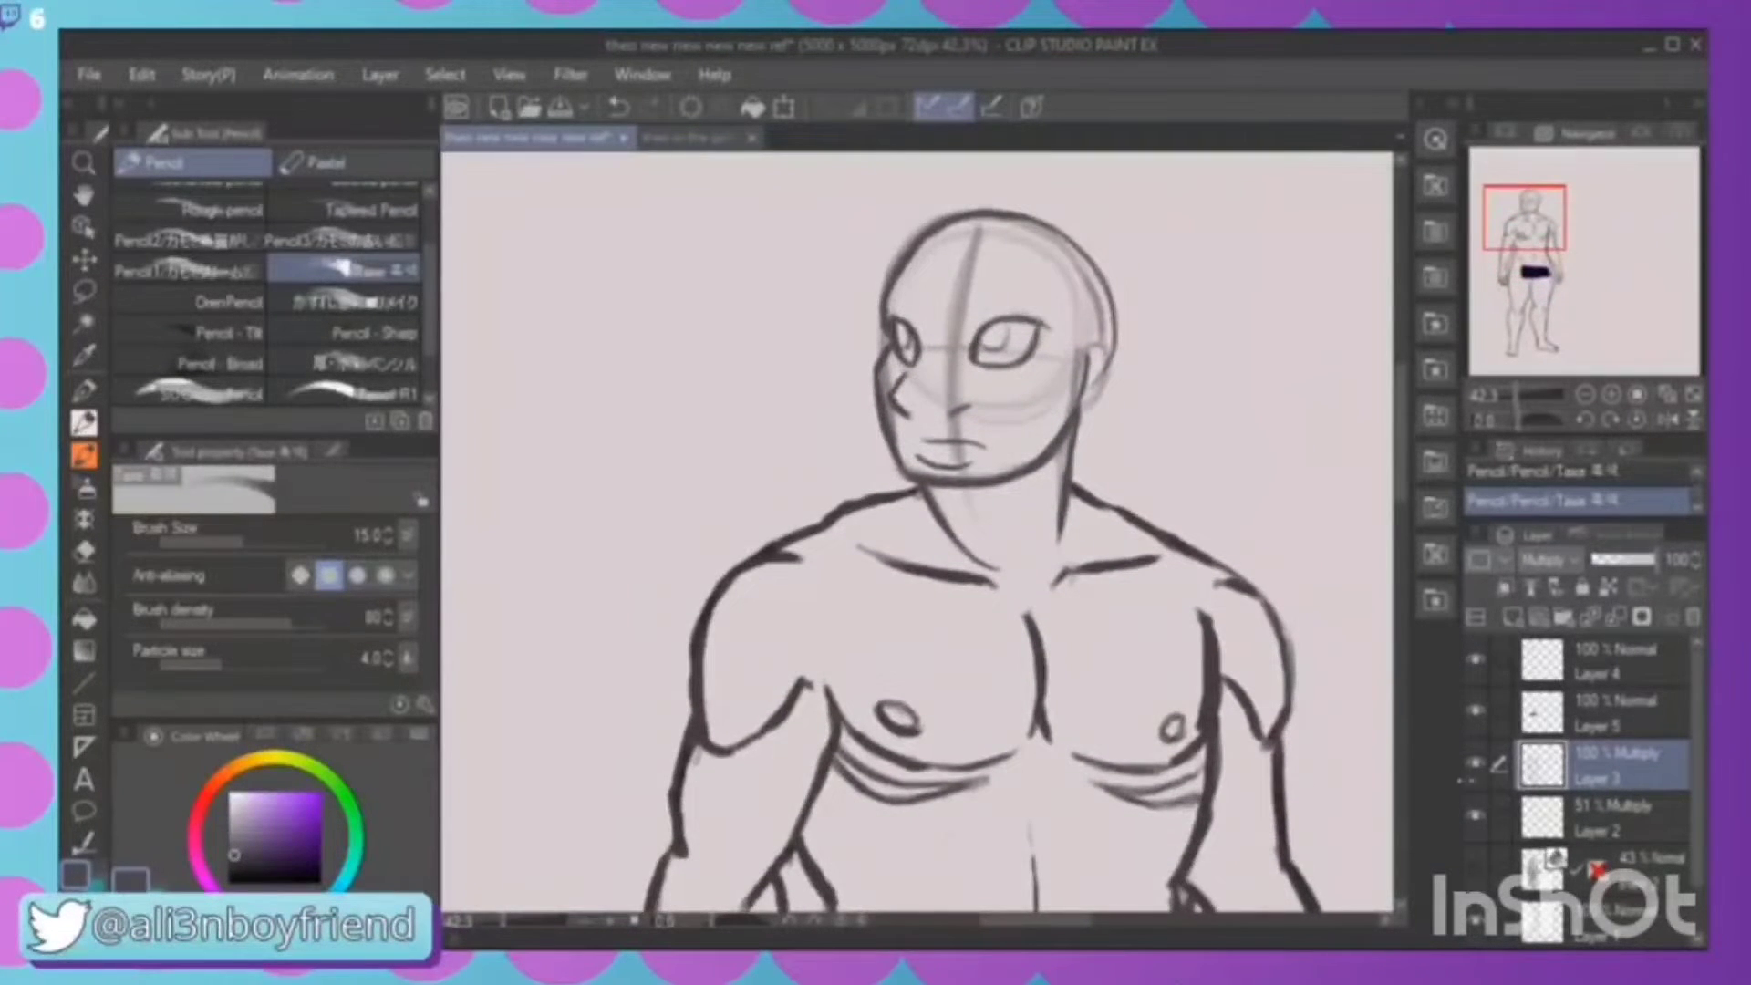
Toggle the visibility of the rough sketch on Layer 2 to compare it with the clean line art of the head
{"action": "left_click", "coordinate": [1475, 818]}
{"action": "left_click", "coordinate": [1475, 830]}
{"action": "left_click", "coordinate": [1474, 830]}
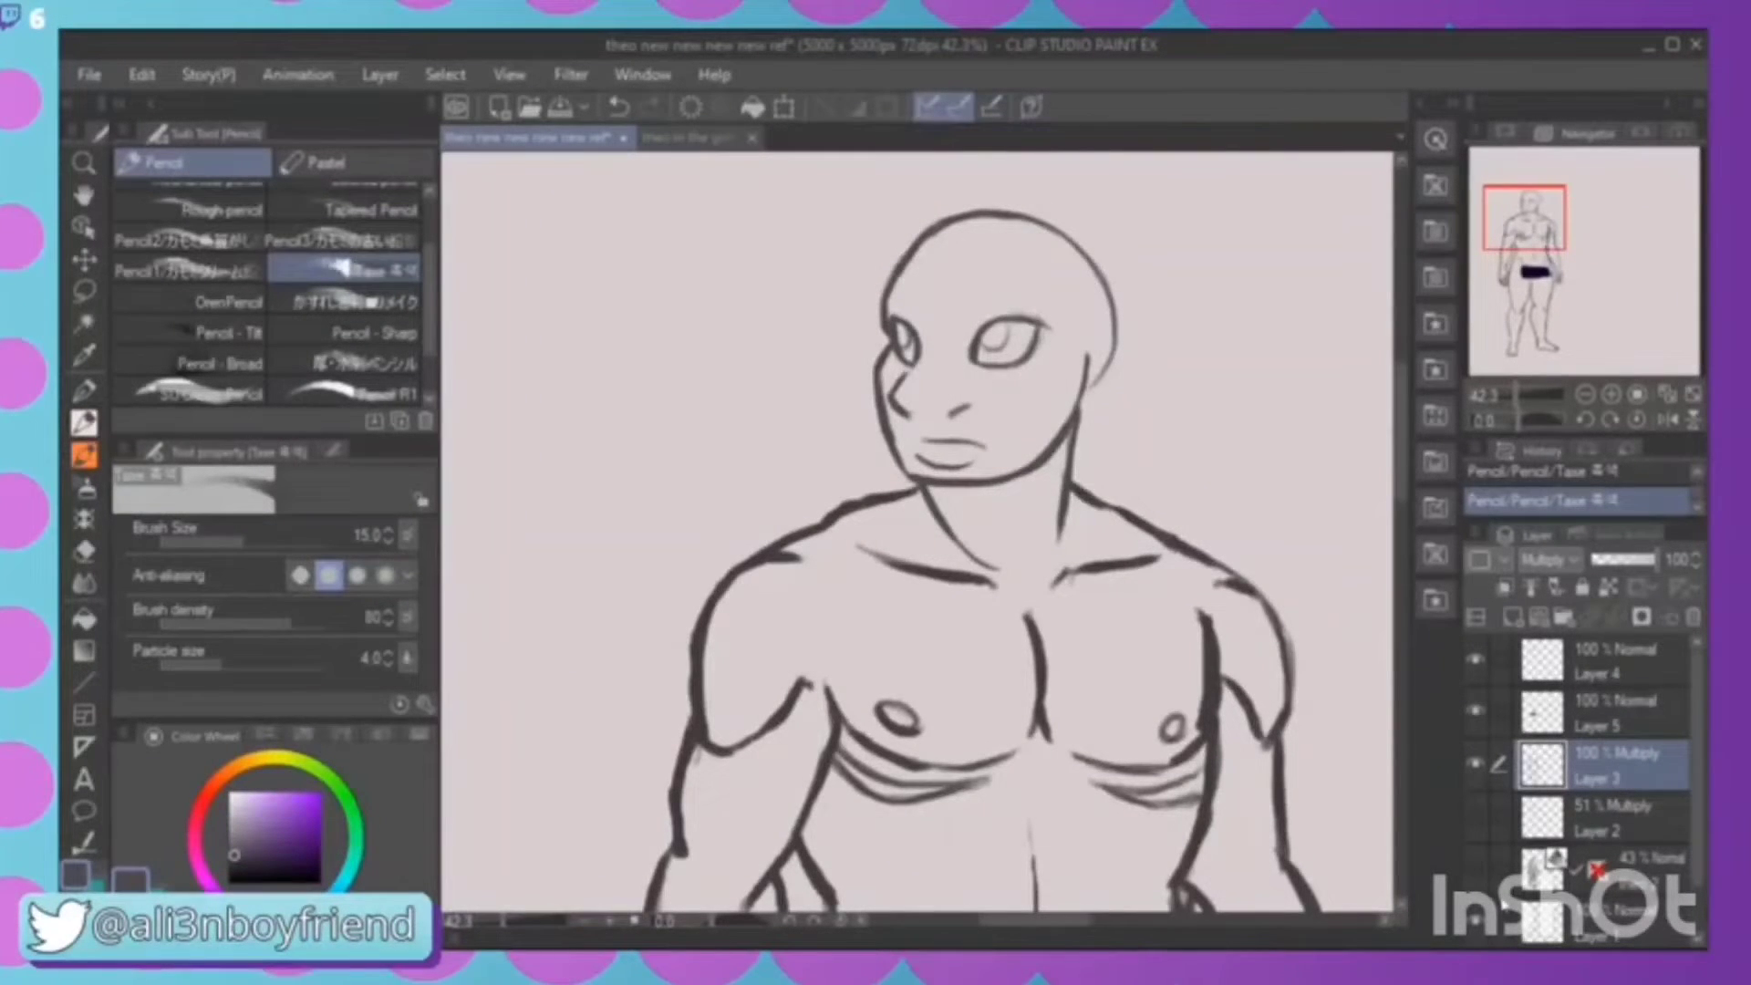
{"action": "left_click", "coordinate": [1475, 818]}
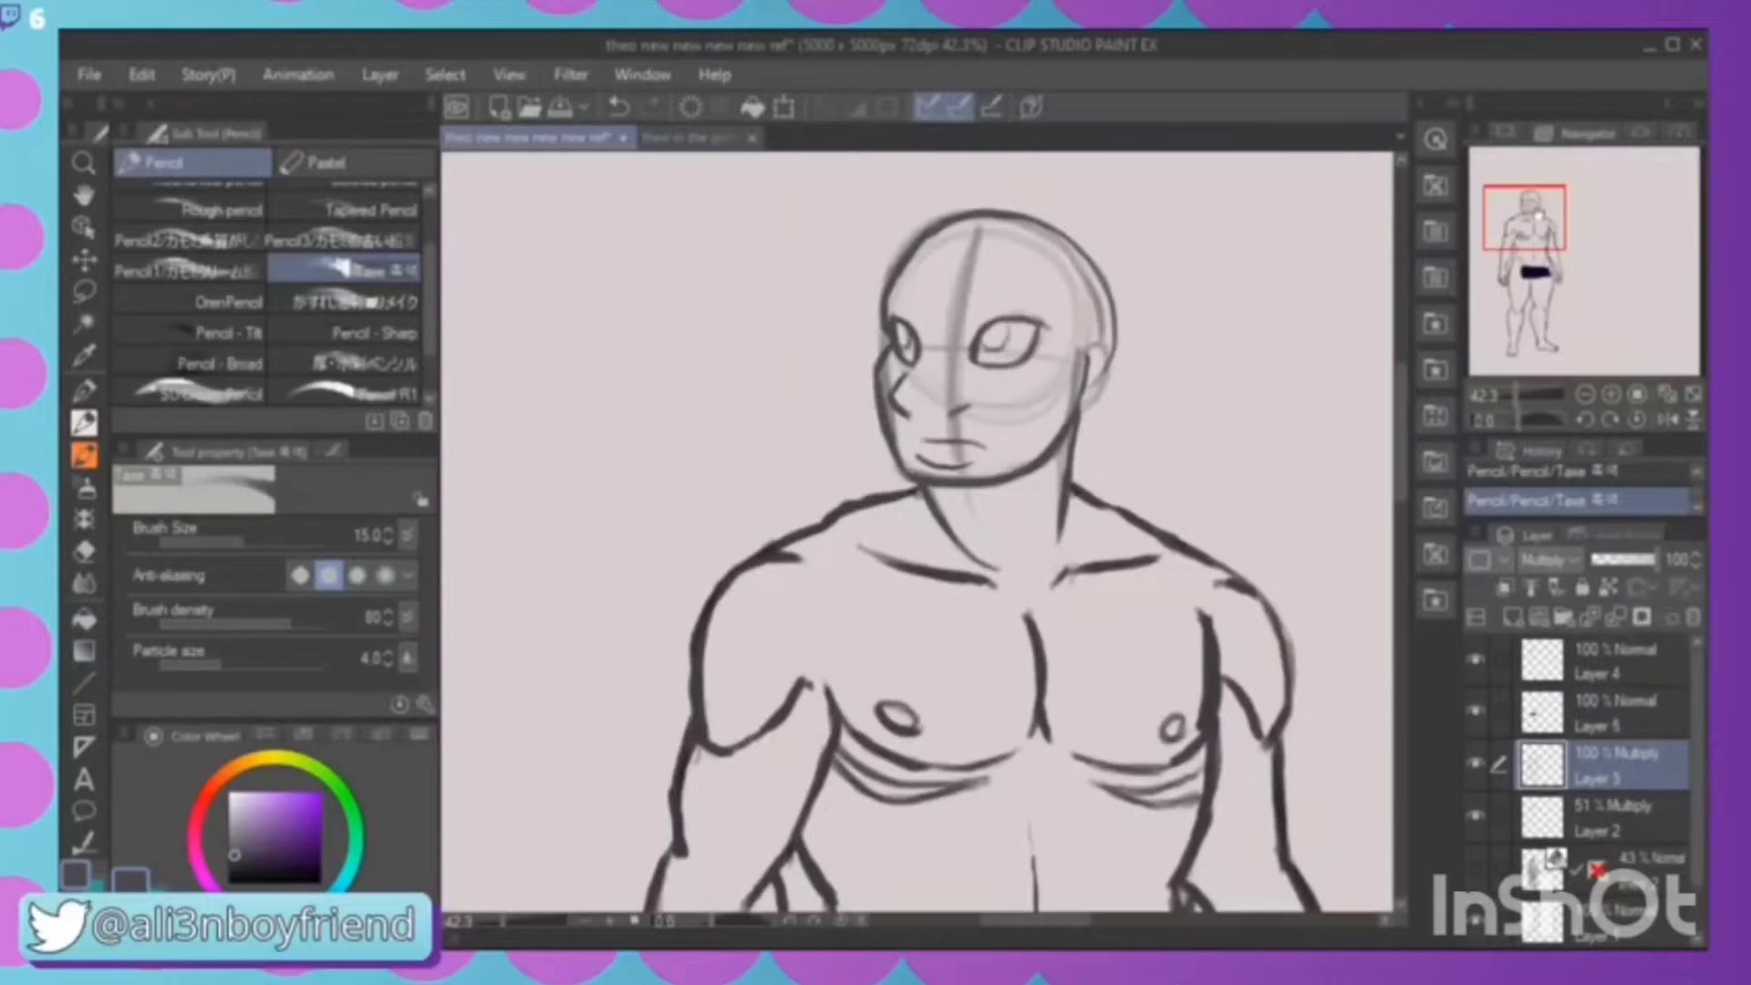
{"action": "left_click_drag", "start_coordinate": [1536, 213], "coordinate": [1539, 193]}
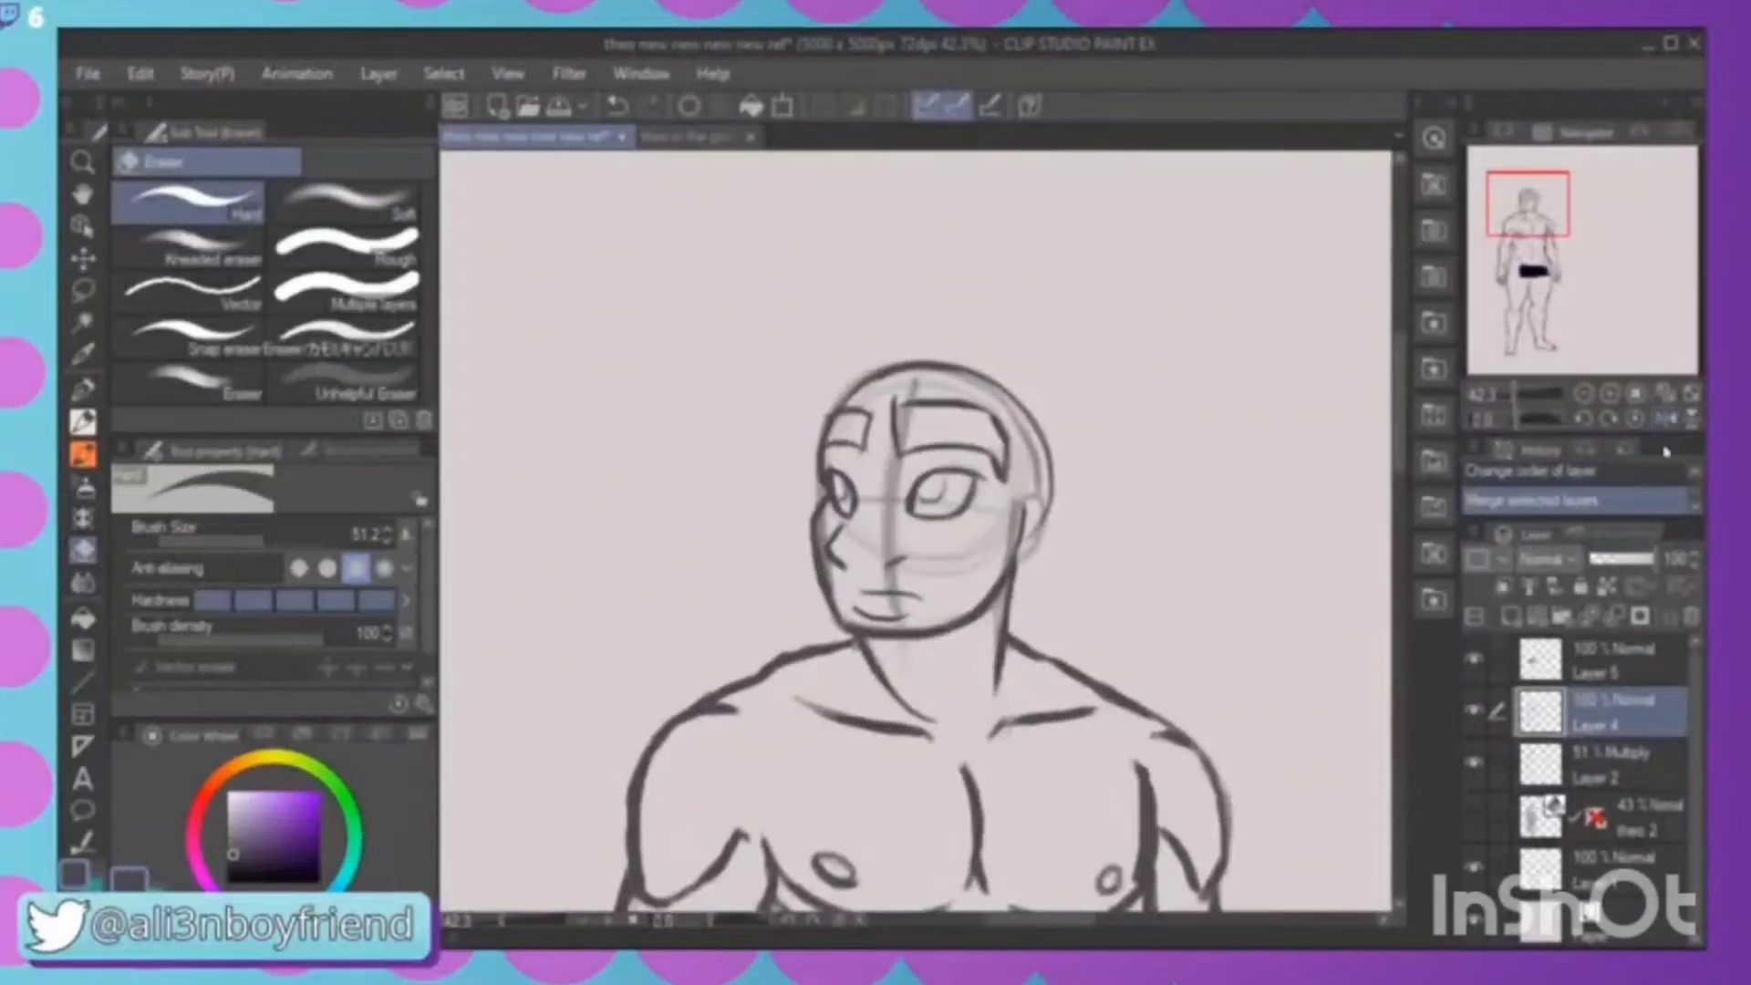
Erase and redraw the upper and inner edges of the character's far eyebrow in pencil, and clean its outer corner with the Hard eraser
{"action": "mouse_move", "coordinate": [865, 404]}
{"action": "left_mouse_down"}
{"action": "mouse_move", "coordinate": [847, 417]}
{"action": "mouse_move", "coordinate": [868, 427]}
{"action": "left_mouse_up"}
{"action": "left_click", "coordinate": [83, 391]}
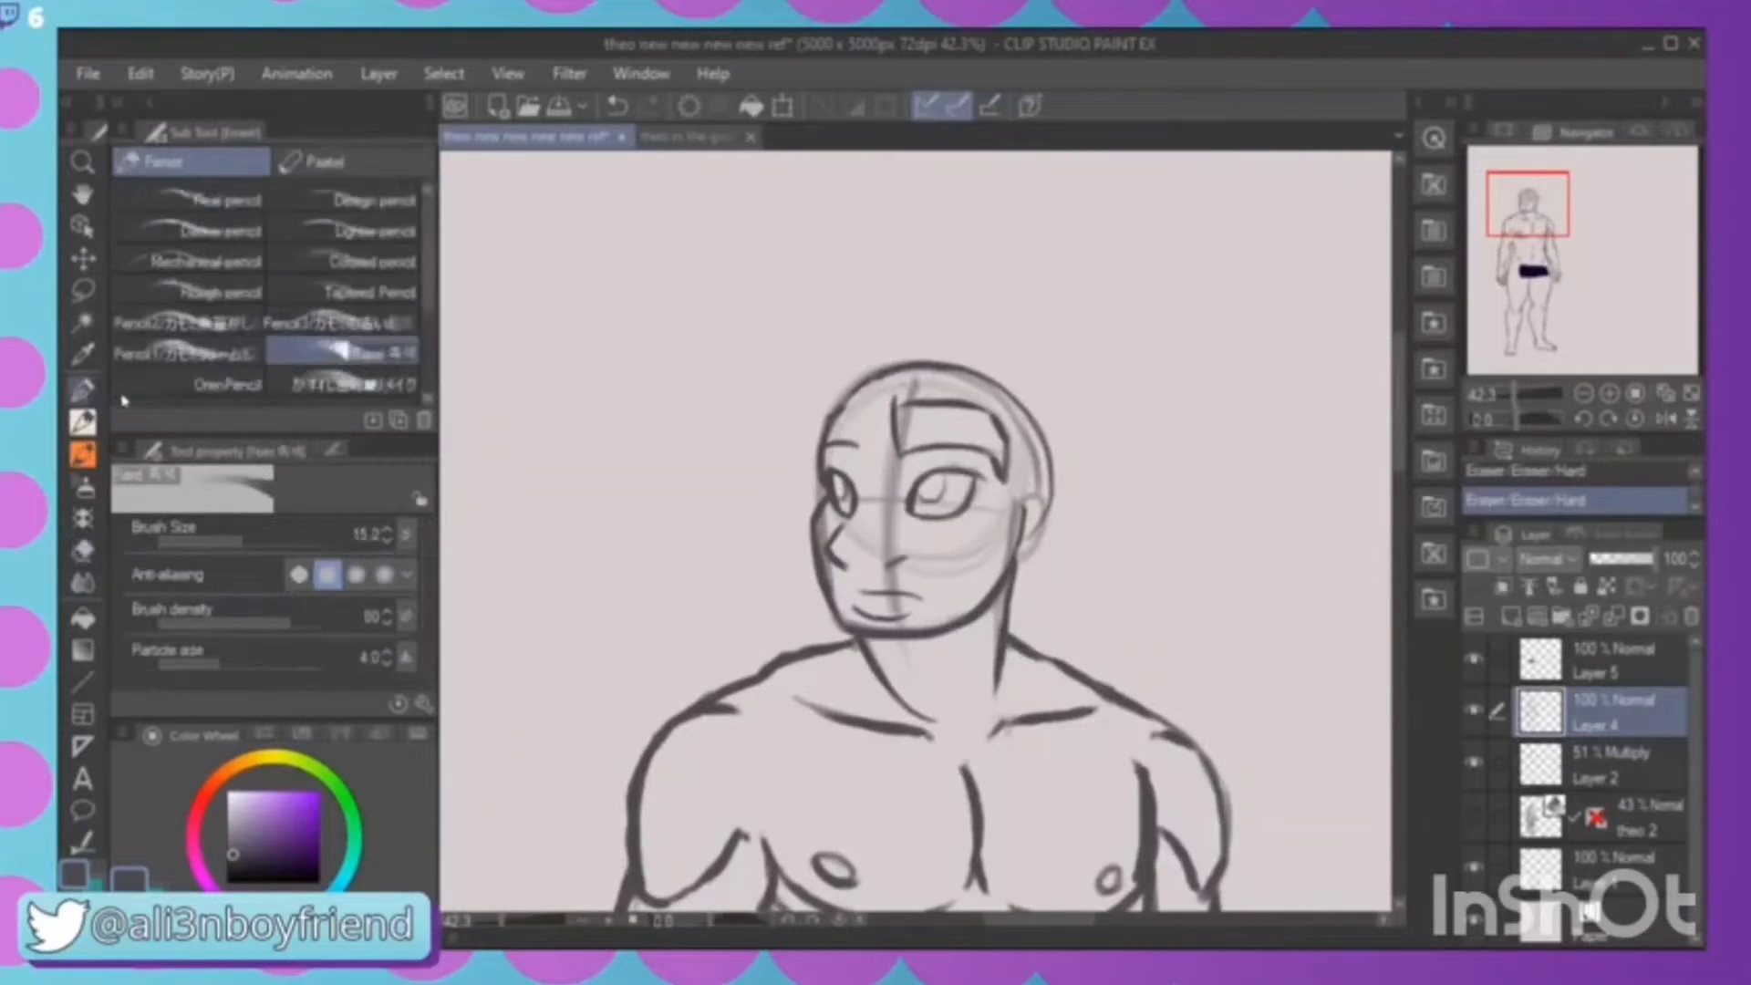
{"action": "mouse_move", "coordinate": [825, 451]}
{"action": "left_mouse_down"}
{"action": "mouse_move", "coordinate": [867, 453]}
{"action": "mouse_move", "coordinate": [869, 404]}
{"action": "left_mouse_up"}
{"action": "key", "text": "ctrl+z"}
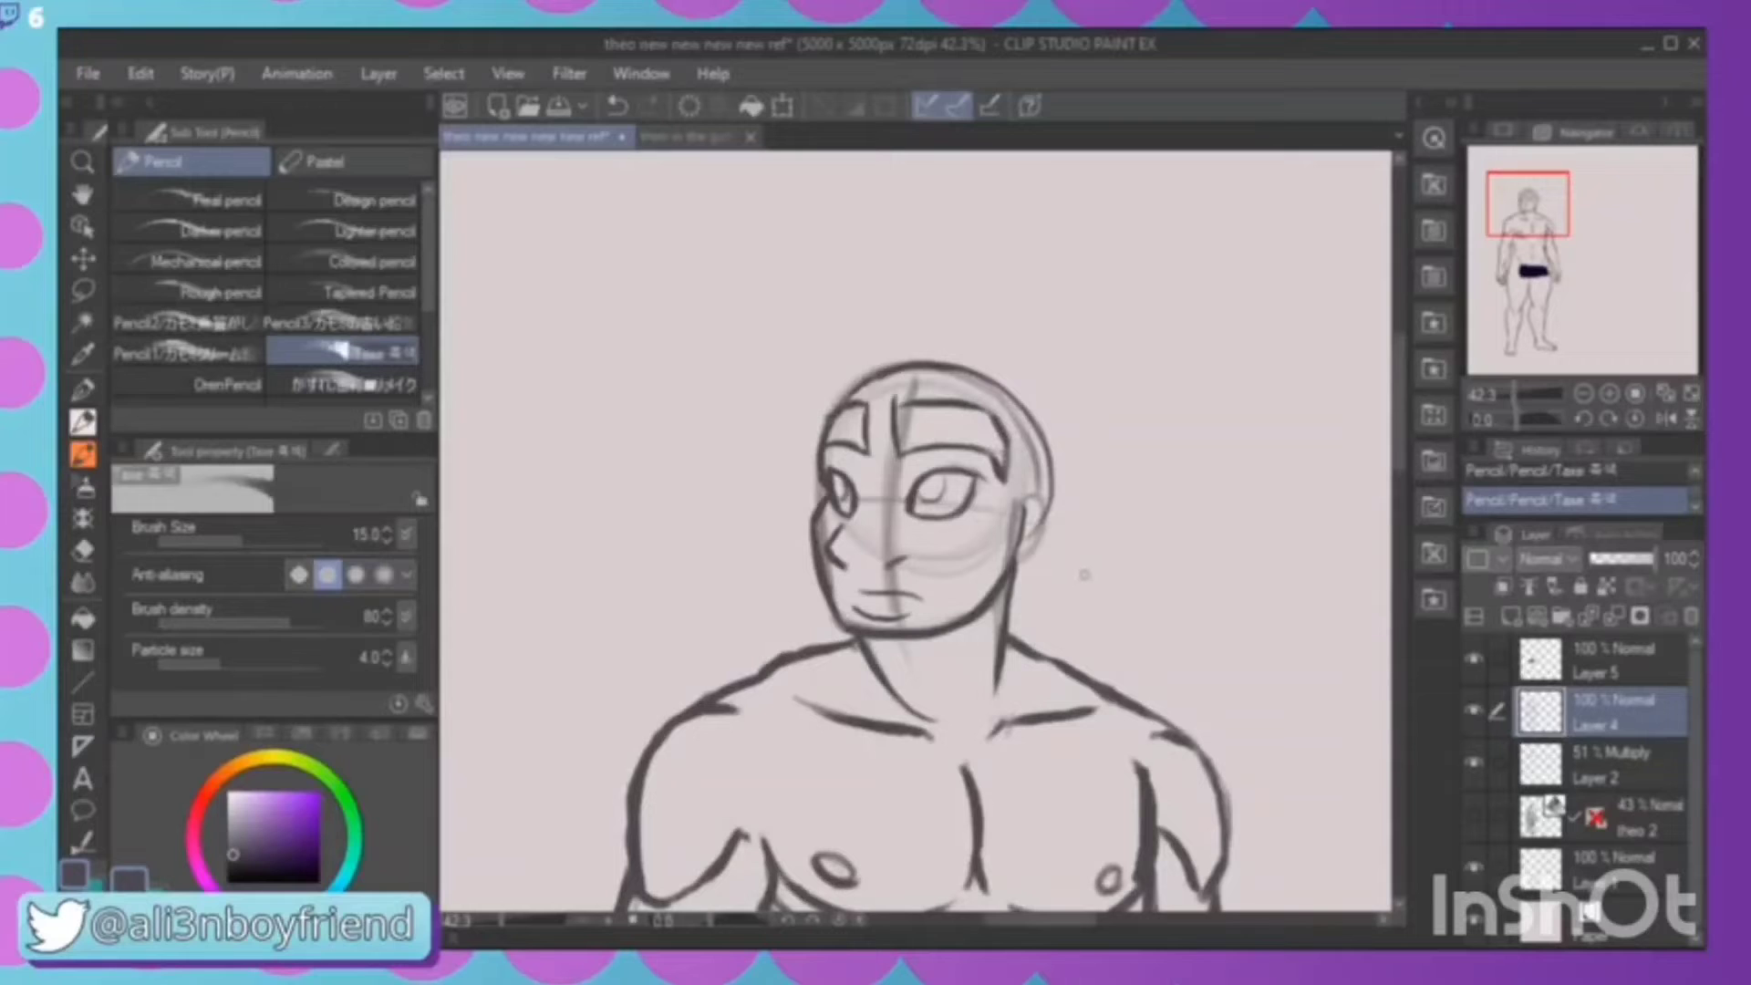
{"action": "left_click_drag", "start_coordinate": [904, 393], "coordinate": [891, 393]}
{"action": "left_click_drag", "start_coordinate": [824, 450], "coordinate": [857, 448]}
{"action": "left_click", "coordinate": [84, 550]}
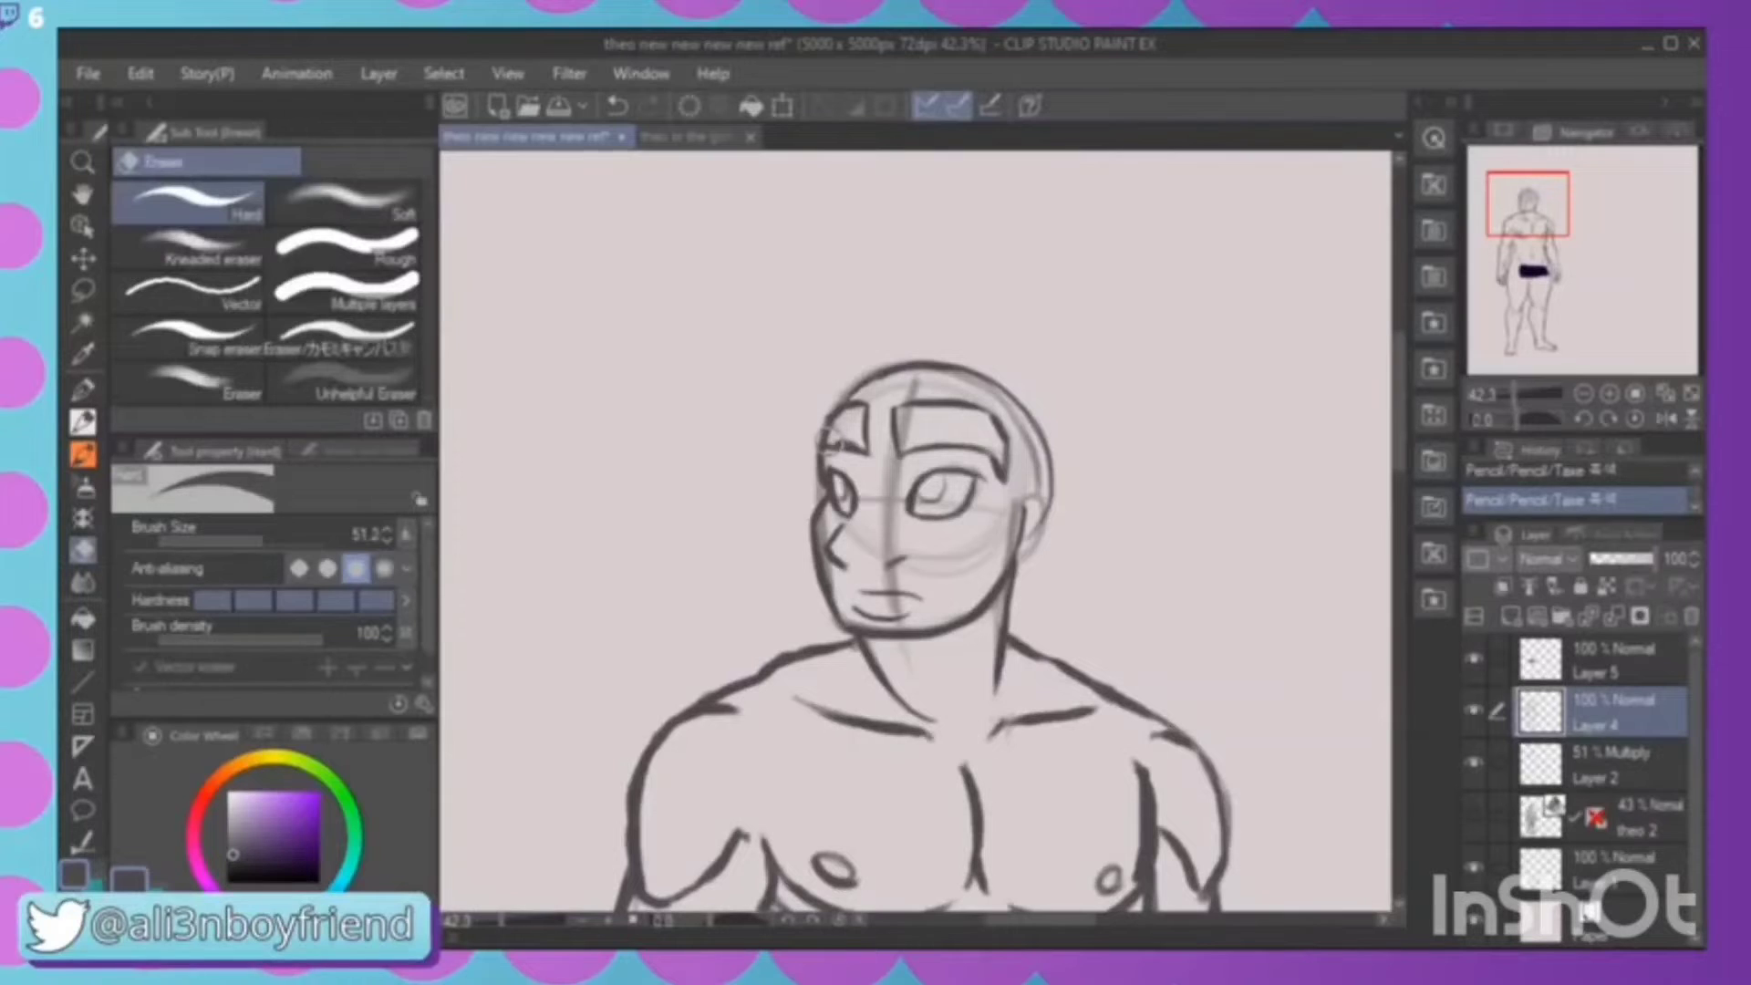
{"action": "mouse_move", "coordinate": [829, 439]}
{"action": "left_mouse_down"}
{"action": "mouse_move", "coordinate": [852, 440]}
{"action": "mouse_move", "coordinate": [829, 437]}
{"action": "left_mouse_up"}
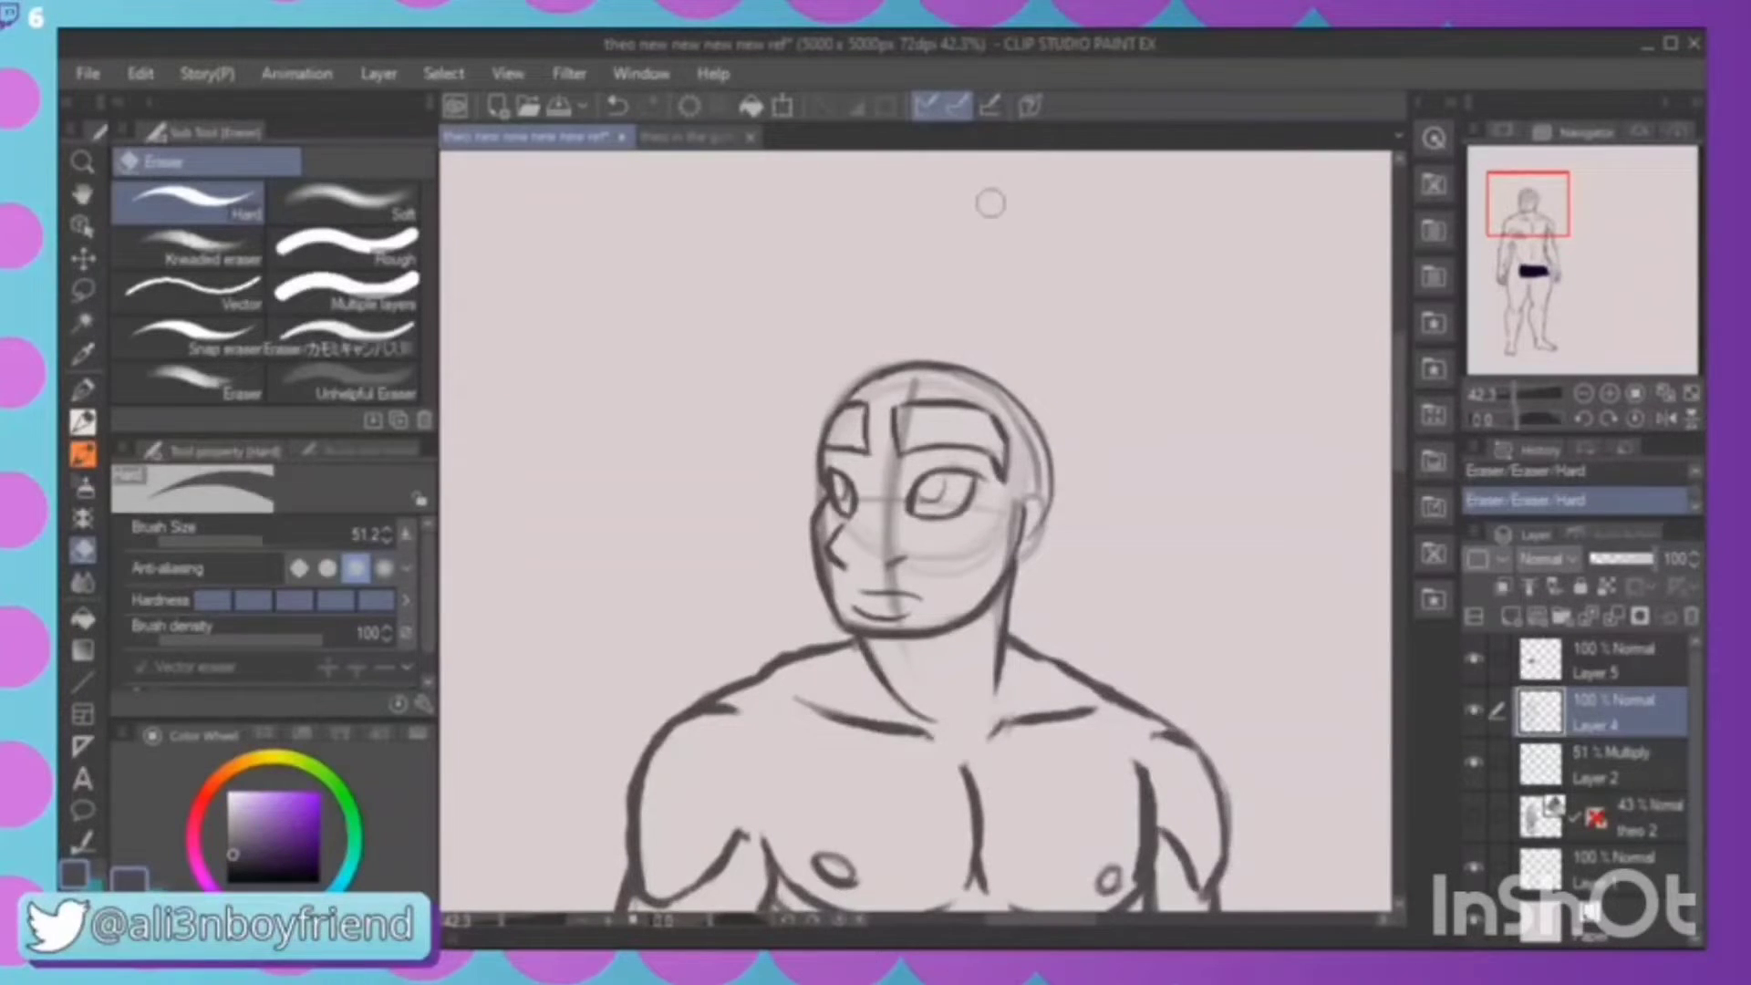
Set Layer 4's blending mode to Multiply and its opacity to 100%
{"action": "left_click", "coordinate": [1542, 558]}
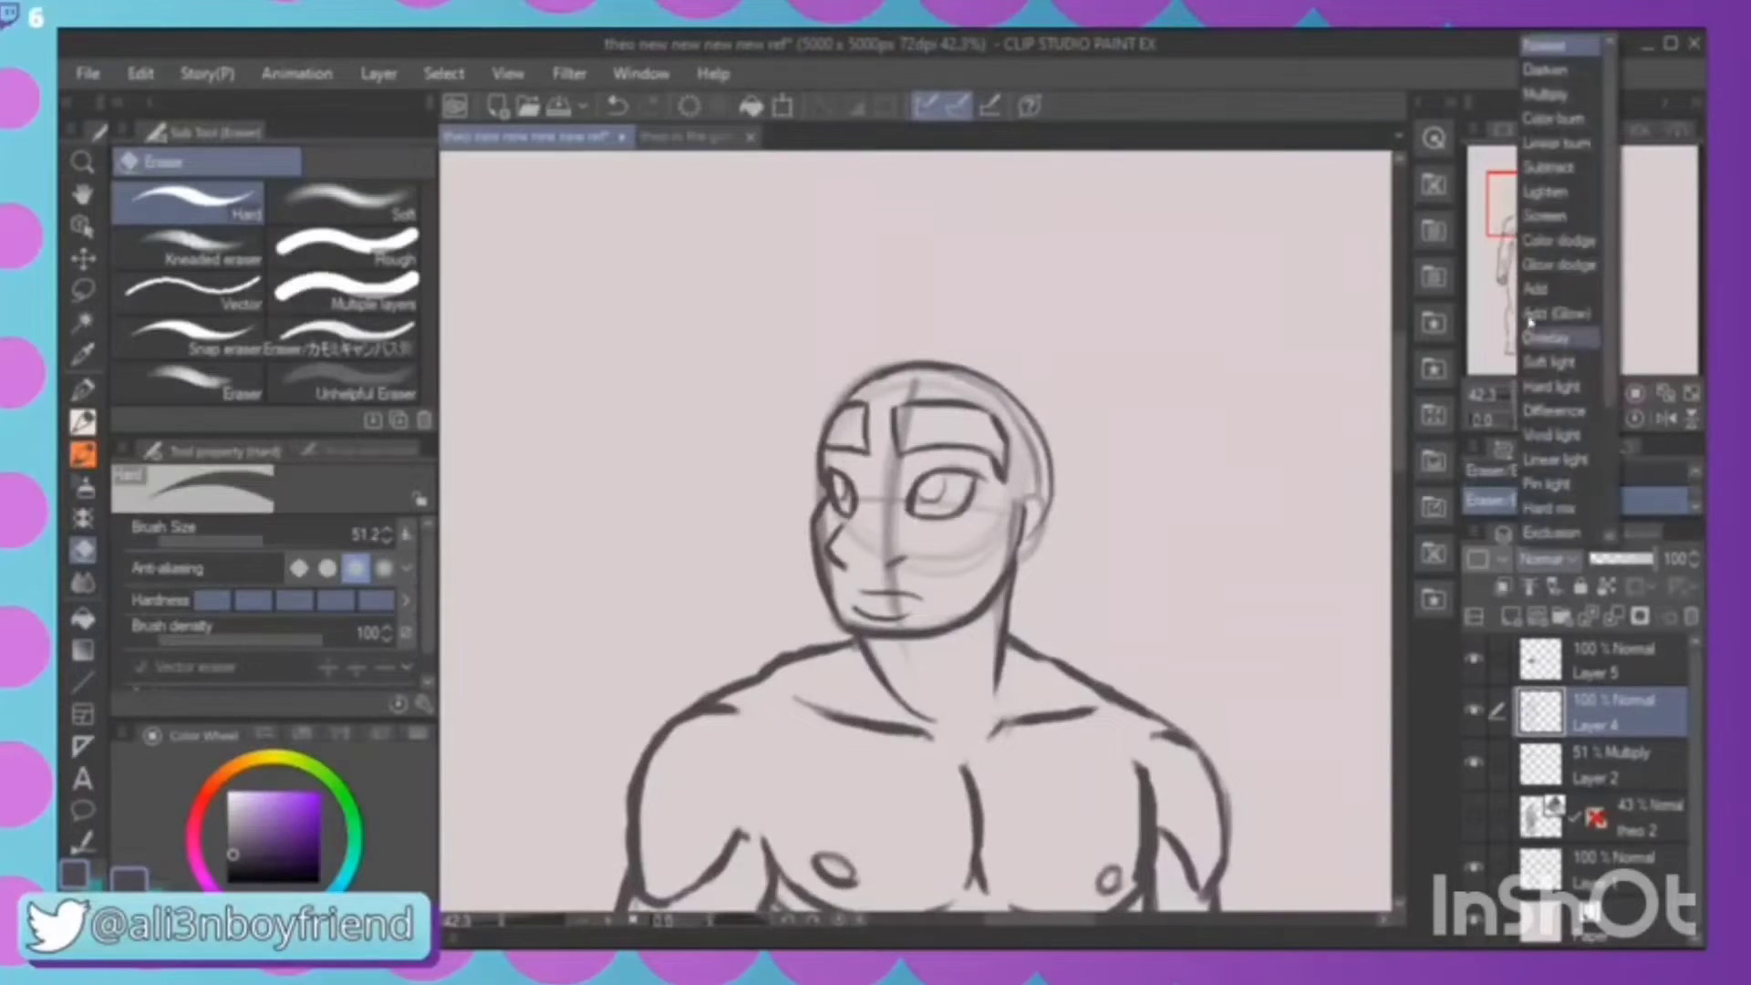
{"action": "left_click", "coordinate": [1545, 94]}
{"action": "mouse_move", "coordinate": [1536, 216]}
{"action": "left_mouse_down"}
{"action": "mouse_move", "coordinate": [1536, 330]}
{"action": "mouse_move", "coordinate": [1531, 213]}
{"action": "left_mouse_up"}
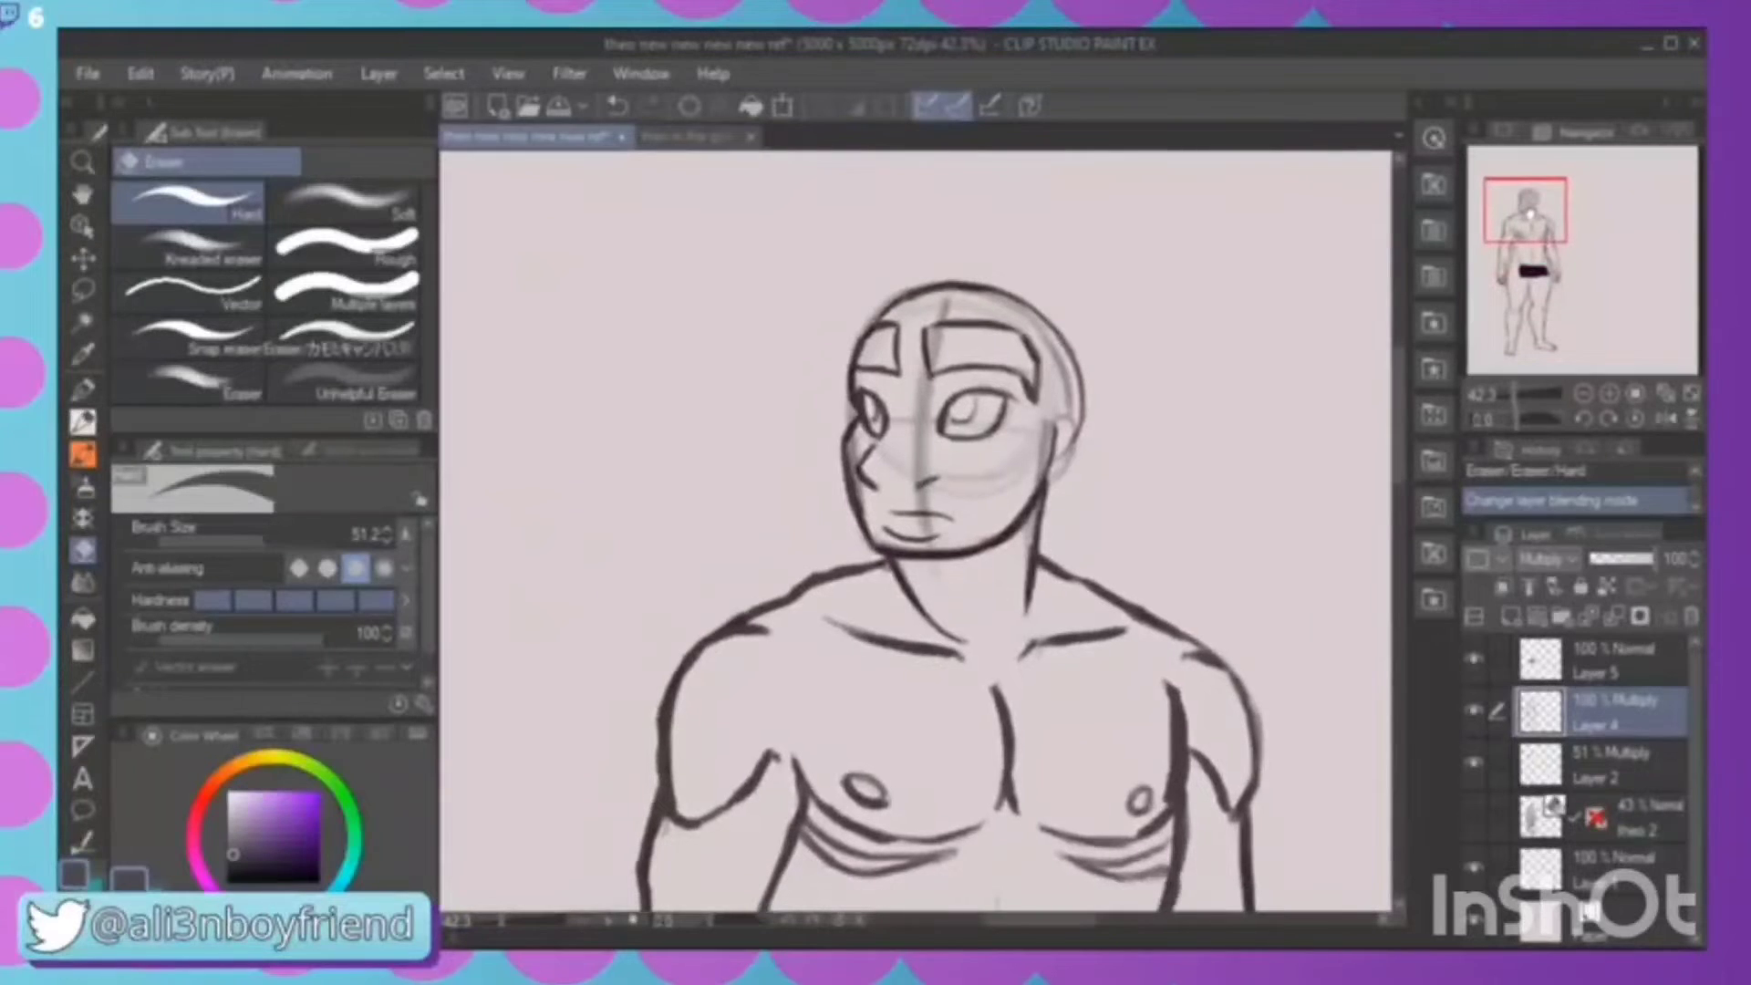
{"action": "left_click_drag", "start_coordinate": [1639, 558], "coordinate": [1686, 568]}
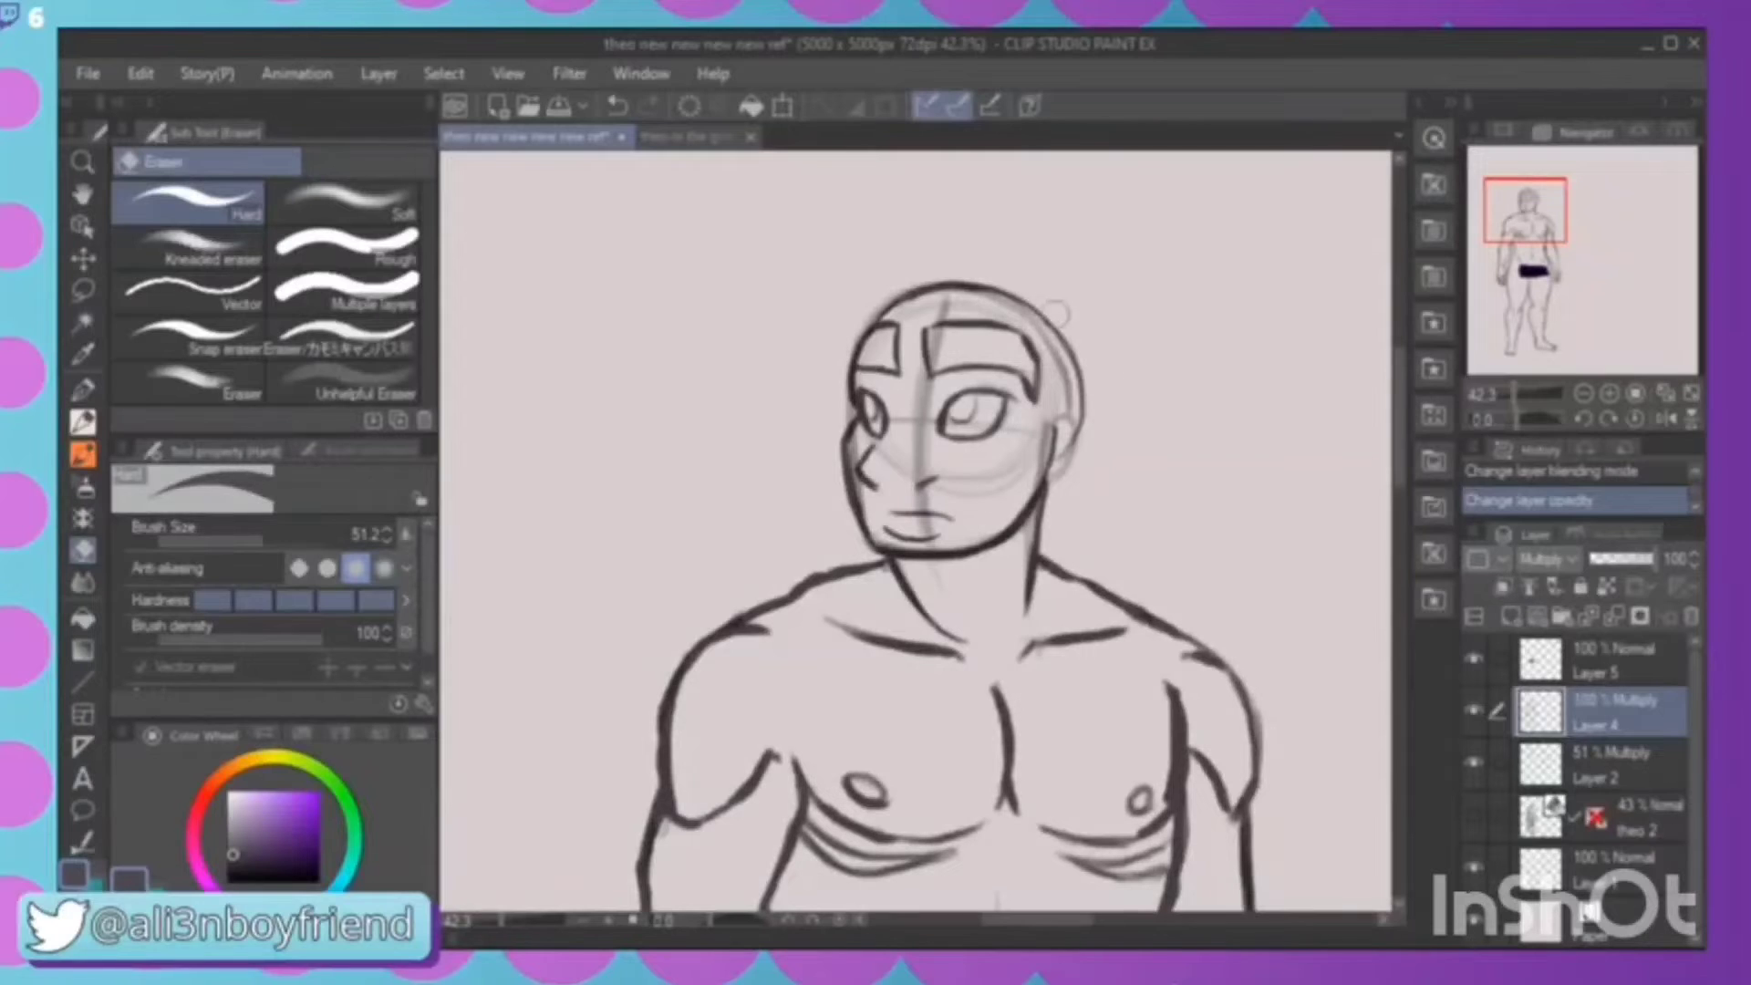
Clean the near eyebrow's outer end, redraw the jaw edge below it, and pencil the small rounded base of the near ear
{"action": "left_click", "coordinate": [1041, 370]}
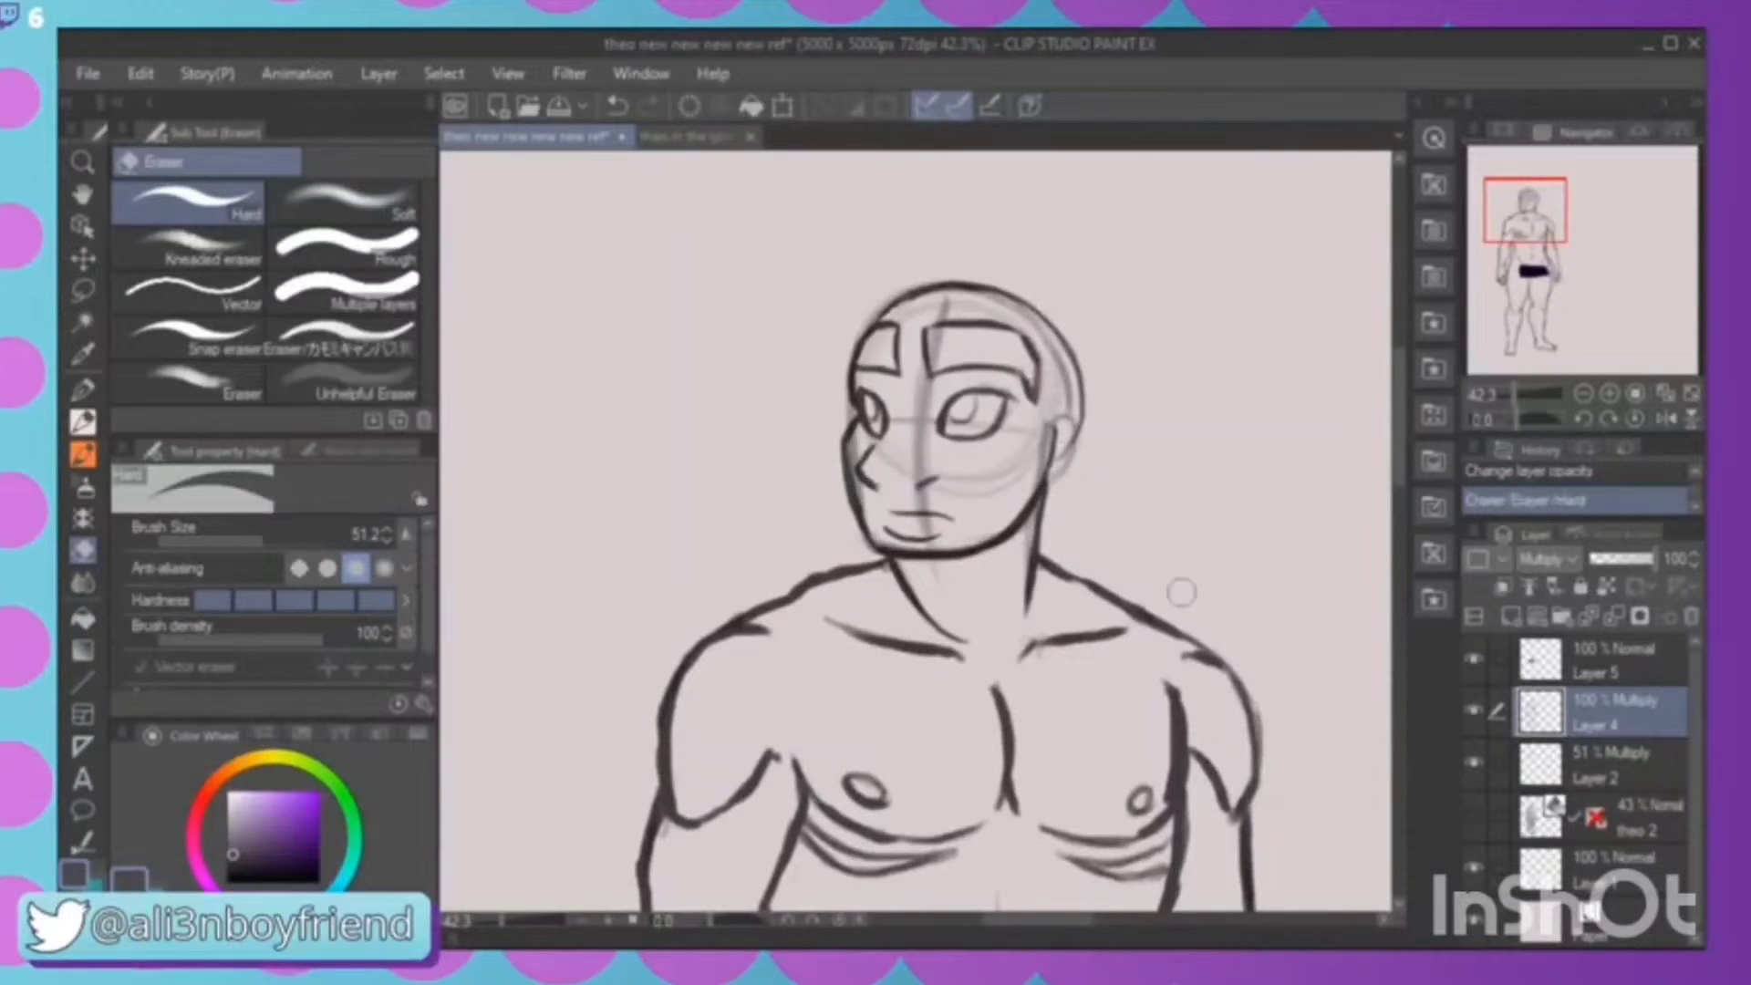
{"action": "left_click", "coordinate": [83, 421]}
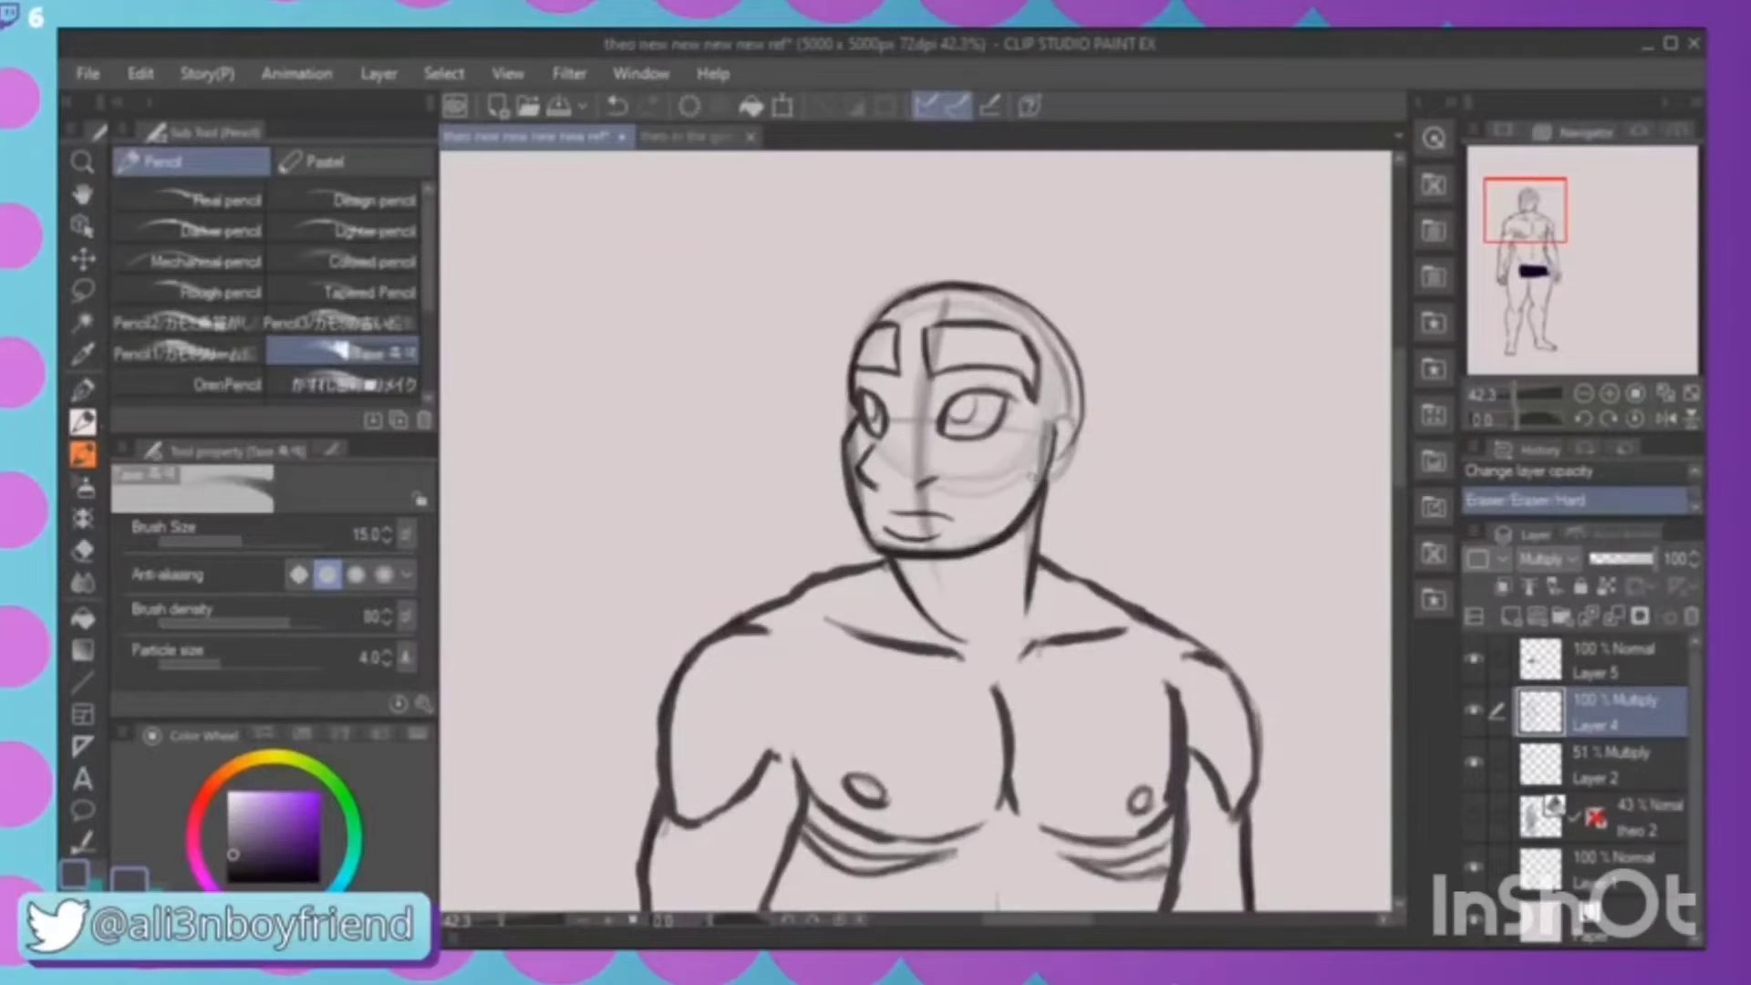
{"action": "left_click_drag", "start_coordinate": [1049, 434], "coordinate": [1042, 485]}
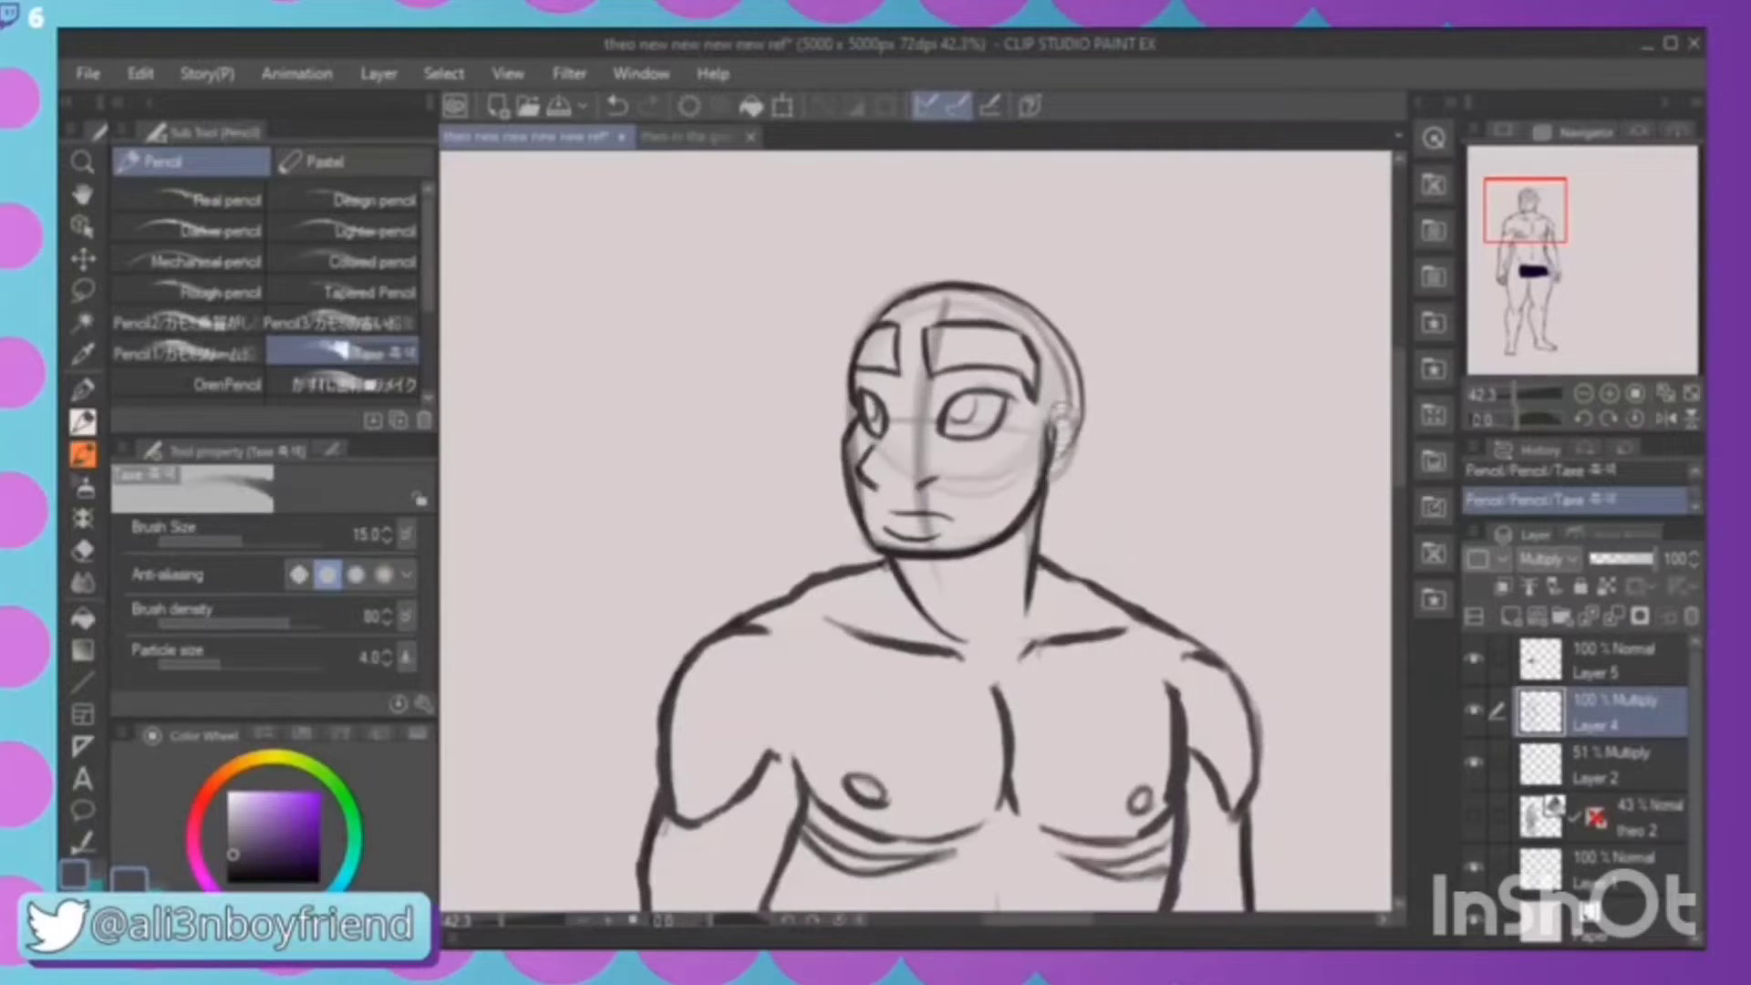
{"action": "left_click_drag", "start_coordinate": [1066, 416], "coordinate": [1066, 480]}
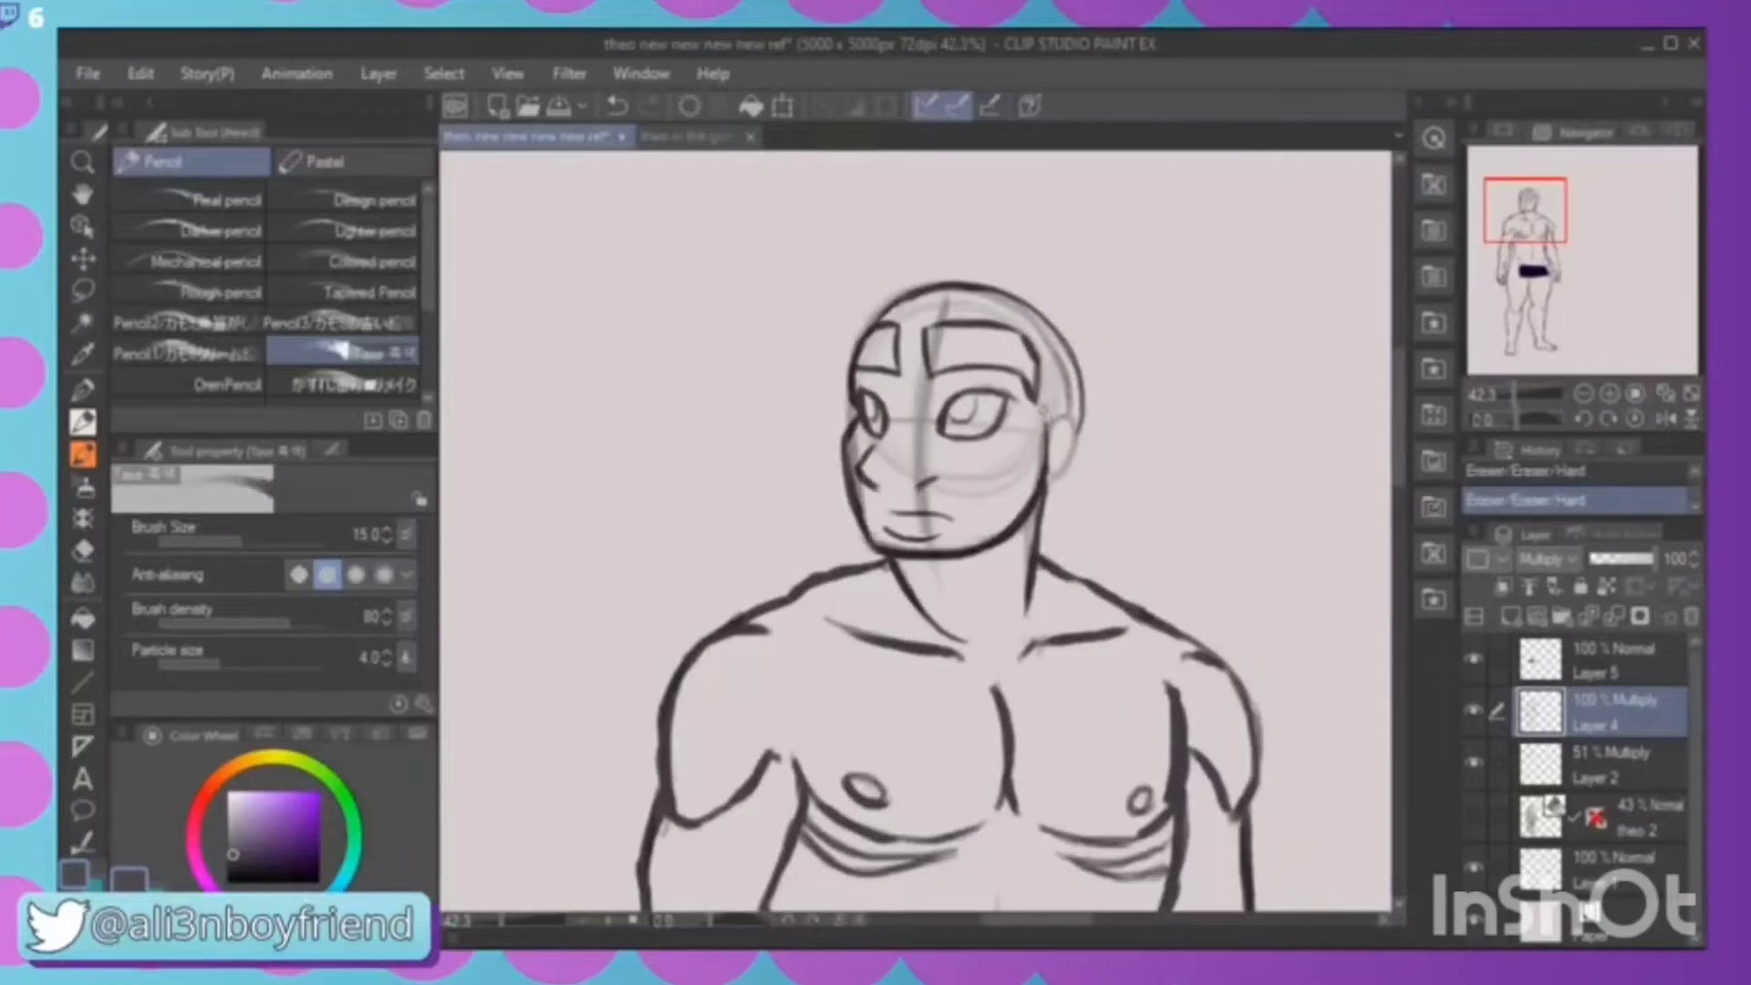
{"action": "left_click_drag", "start_coordinate": [1038, 420], "coordinate": [1070, 444]}
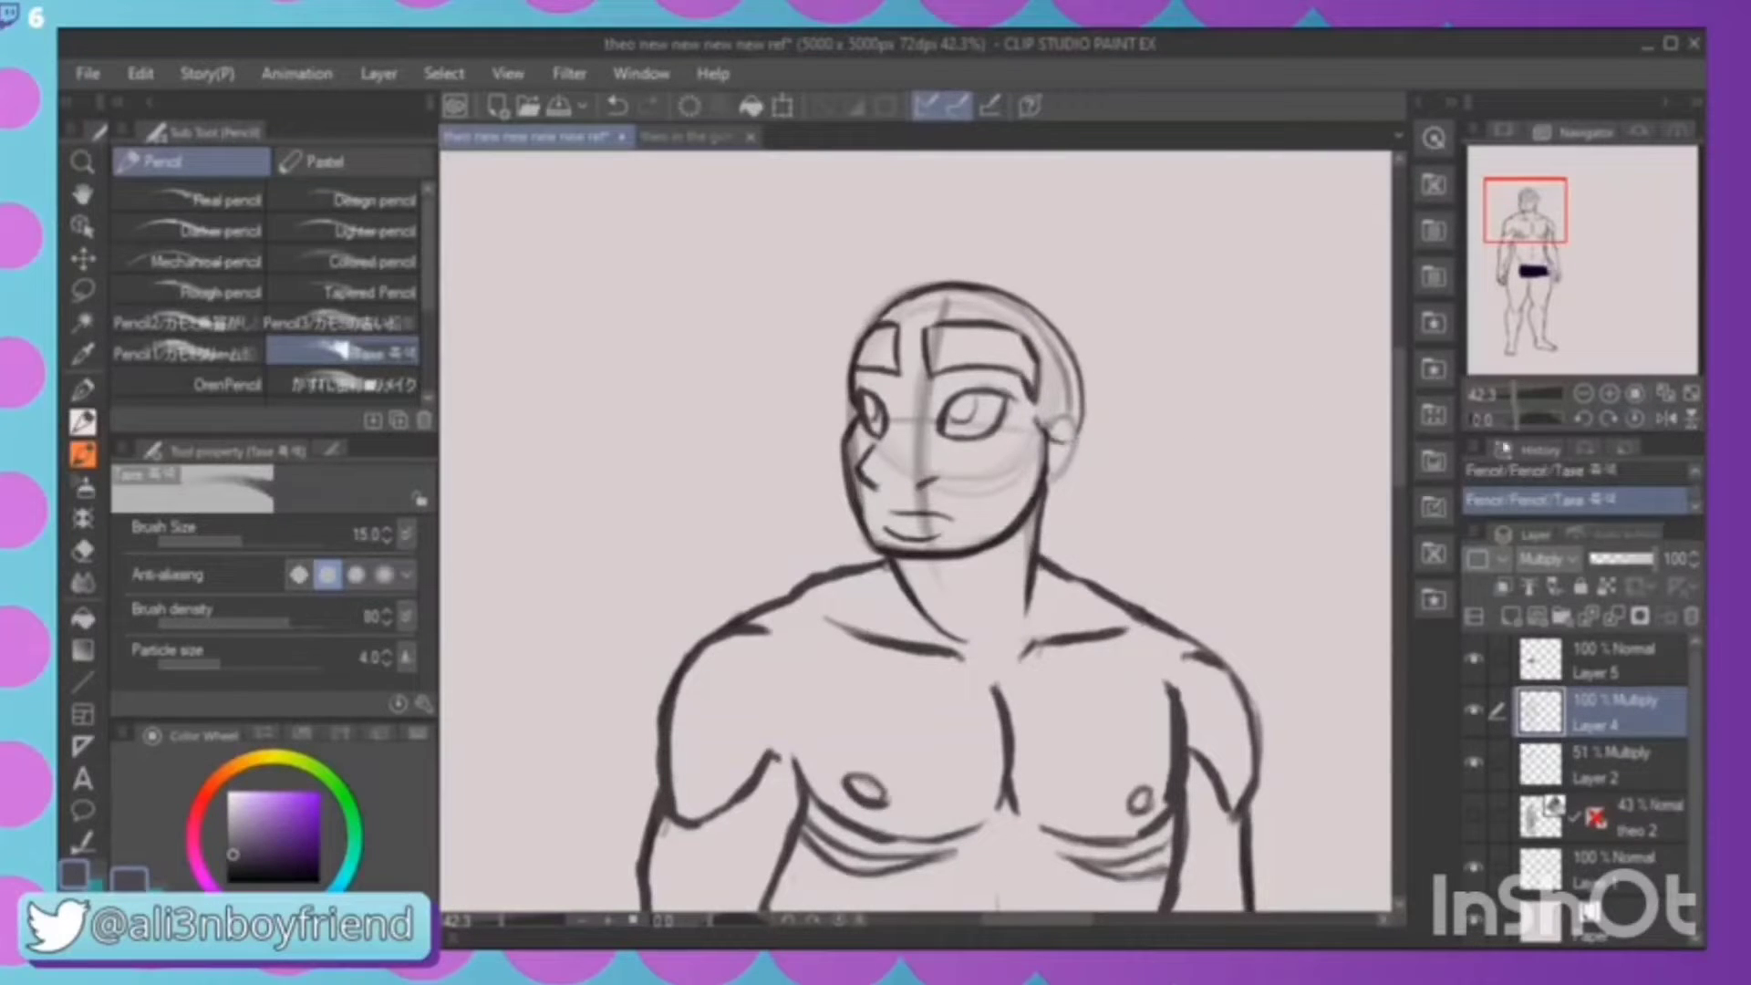
Mirror the canvas view and sketch the near ear's long upper edge and lower edge outward from the head in pencil
{"action": "left_click", "coordinate": [1666, 418]}
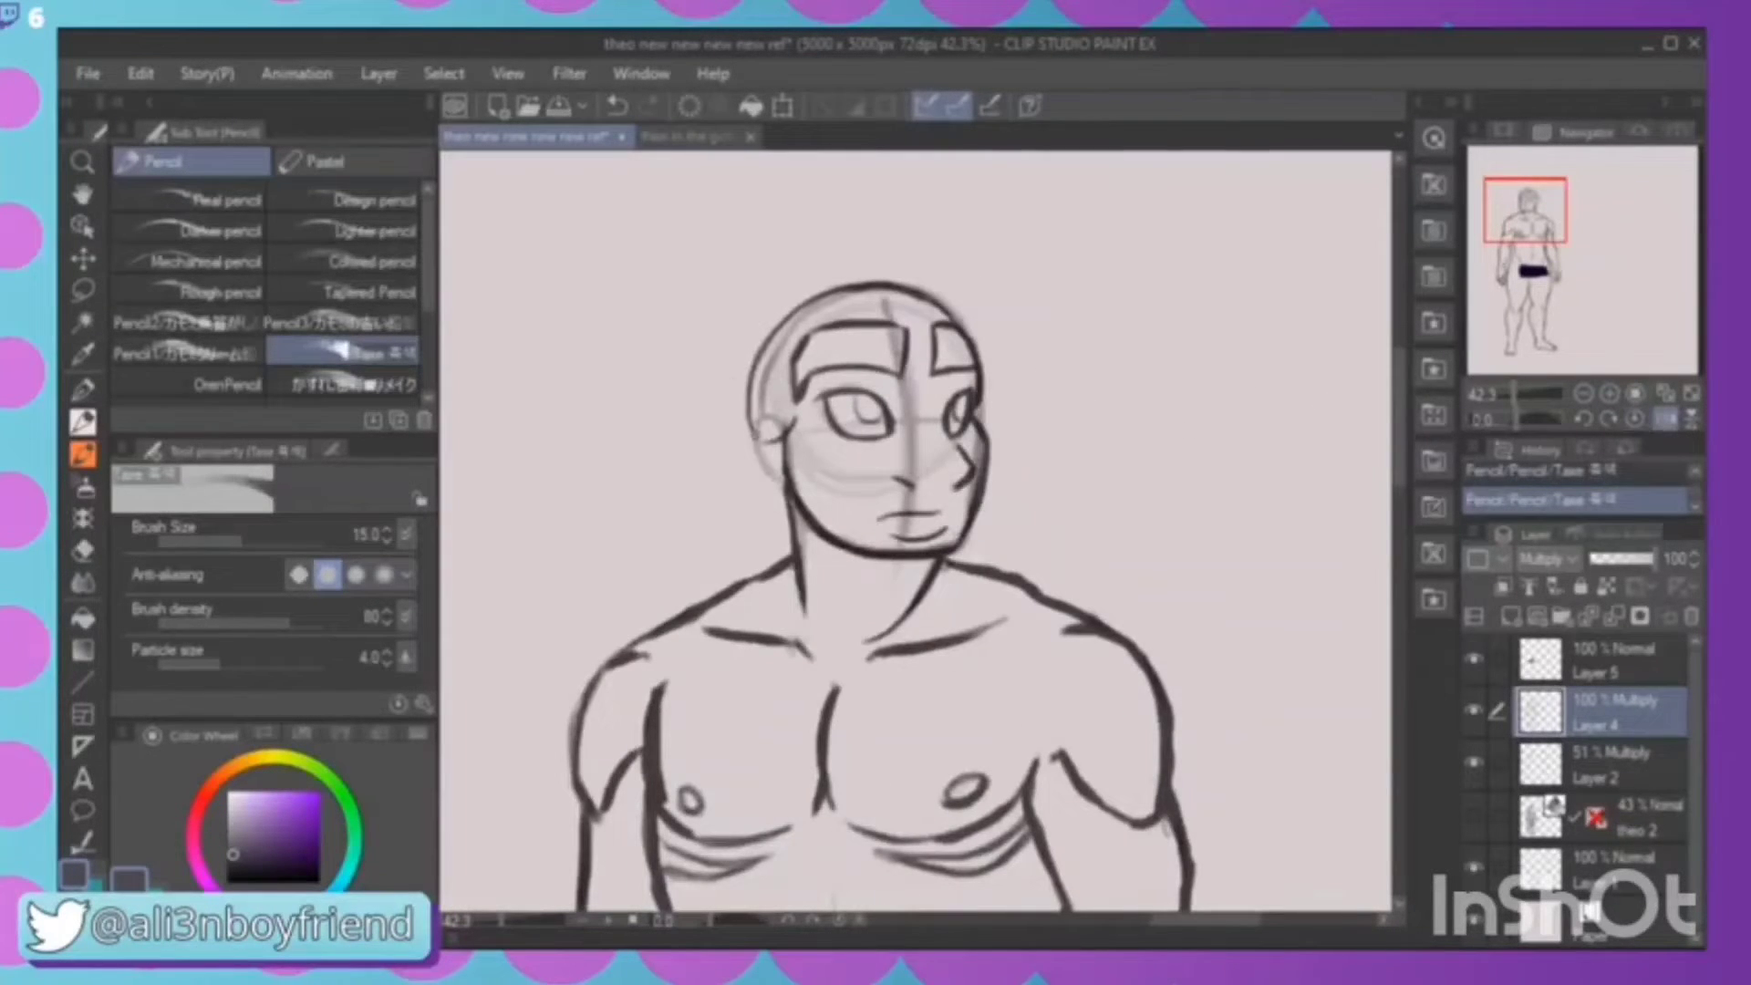
{"action": "mouse_move", "coordinate": [756, 436]}
{"action": "left_mouse_down"}
{"action": "mouse_move", "coordinate": [627, 363]}
{"action": "mouse_move", "coordinate": [746, 438]}
{"action": "left_mouse_up"}
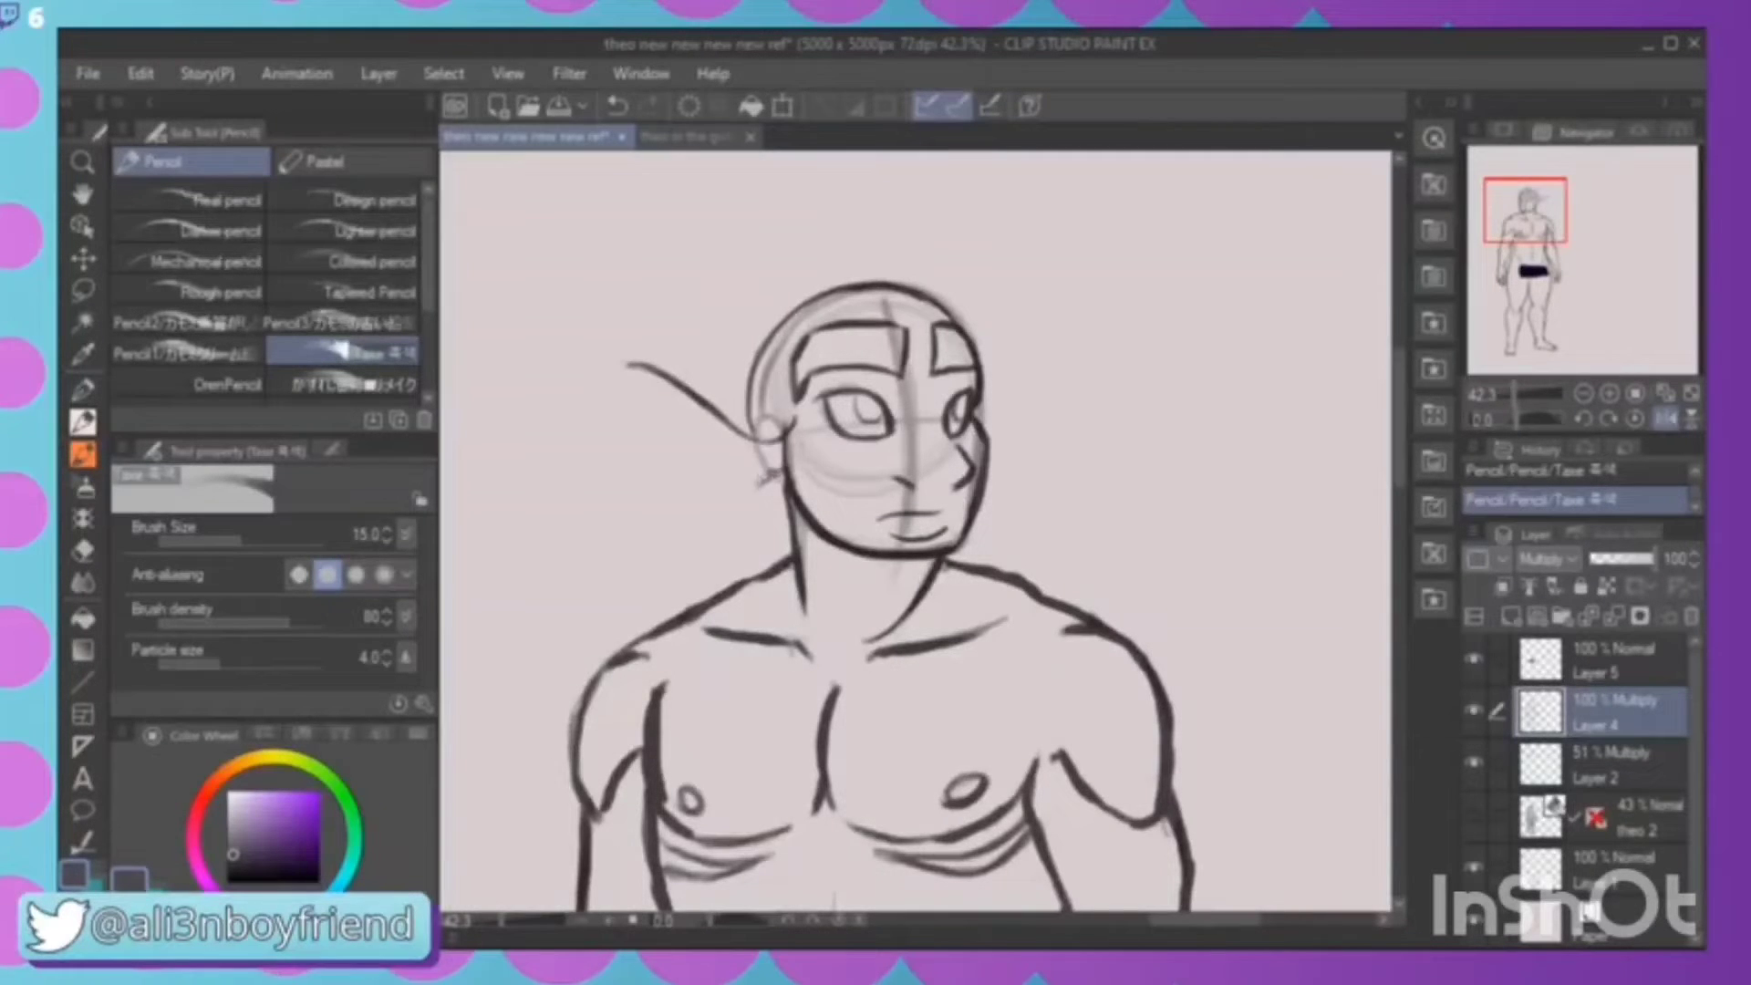
{"action": "left_click_drag", "start_coordinate": [780, 472], "coordinate": [725, 481]}
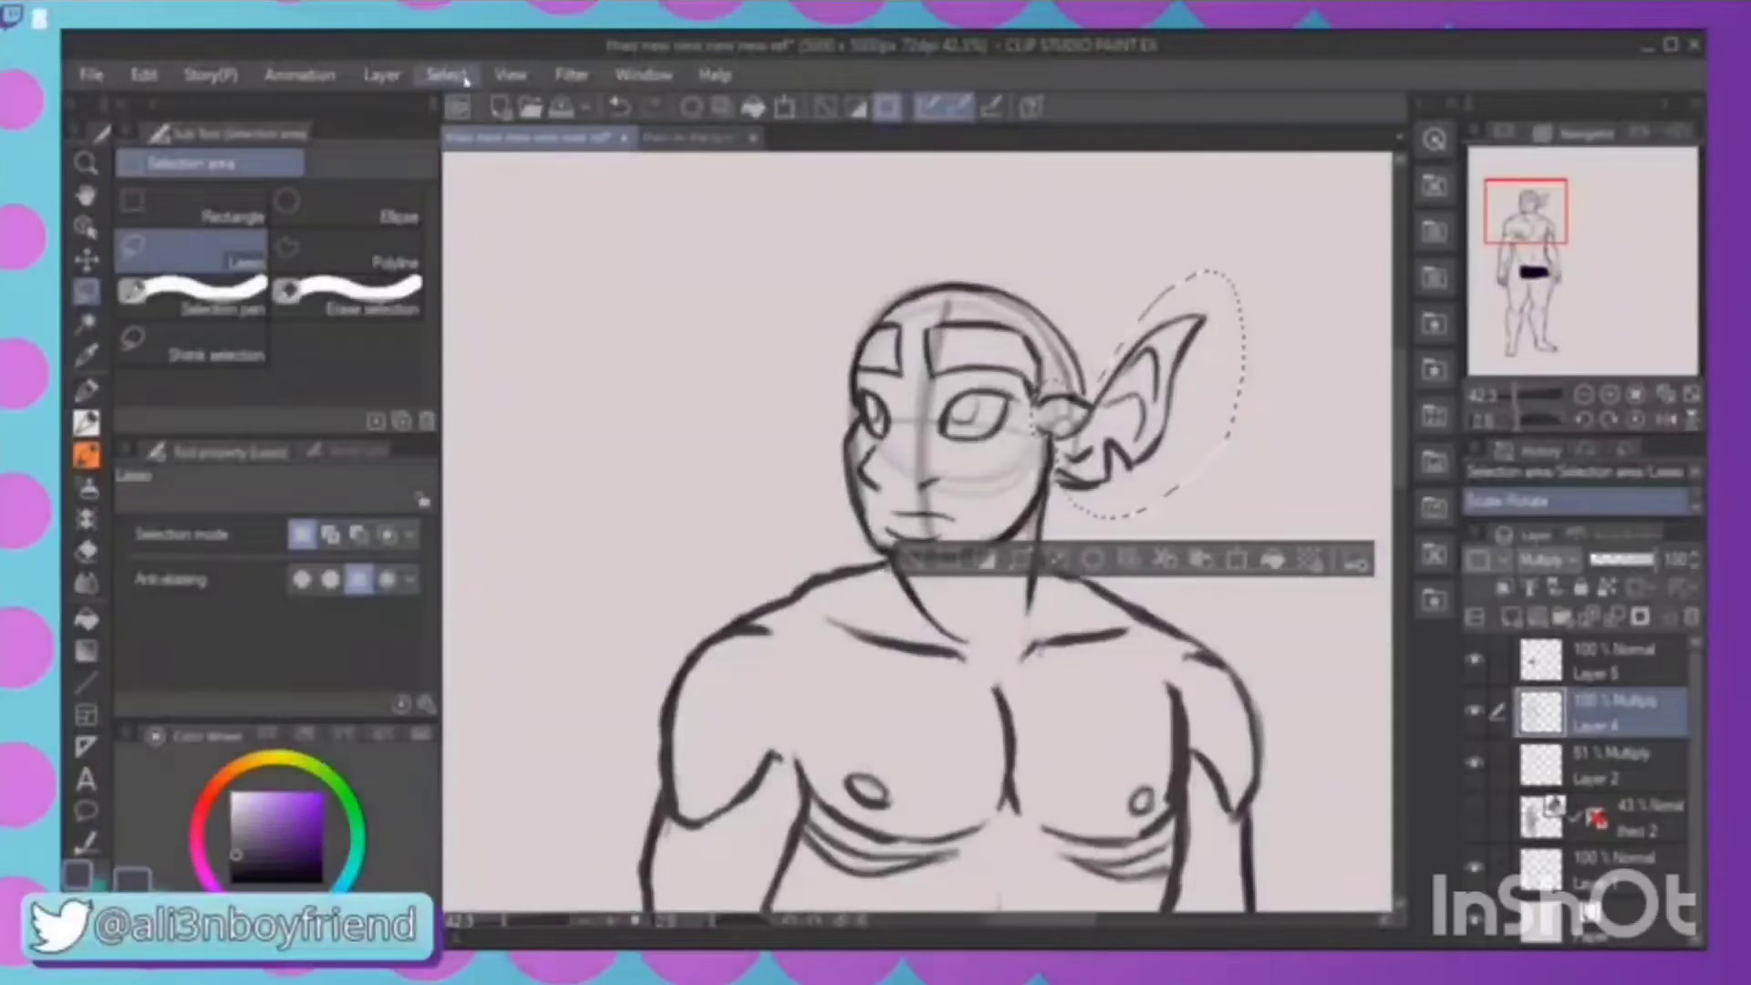
Deselect the near ear and retouch the line where its lobe meets the jaw with the Pencil tool
{"action": "left_click", "coordinate": [466, 81]}
{"action": "left_click", "coordinate": [484, 135]}
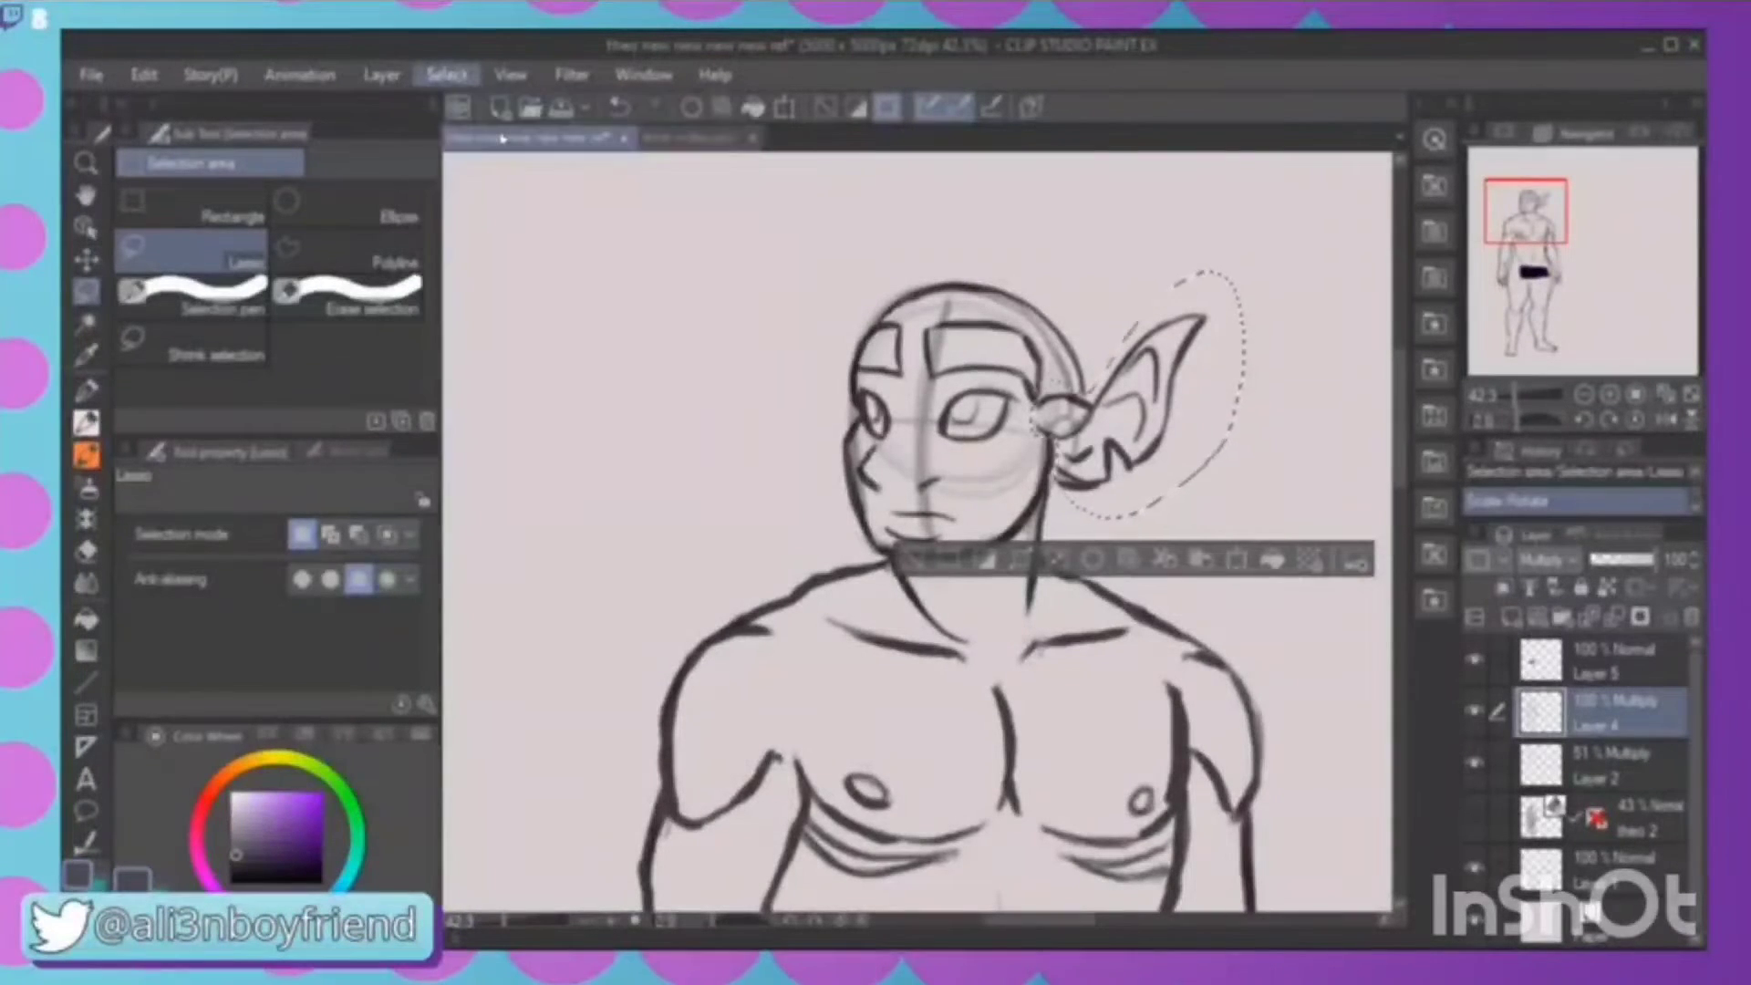
{"action": "left_click", "coordinate": [87, 394]}
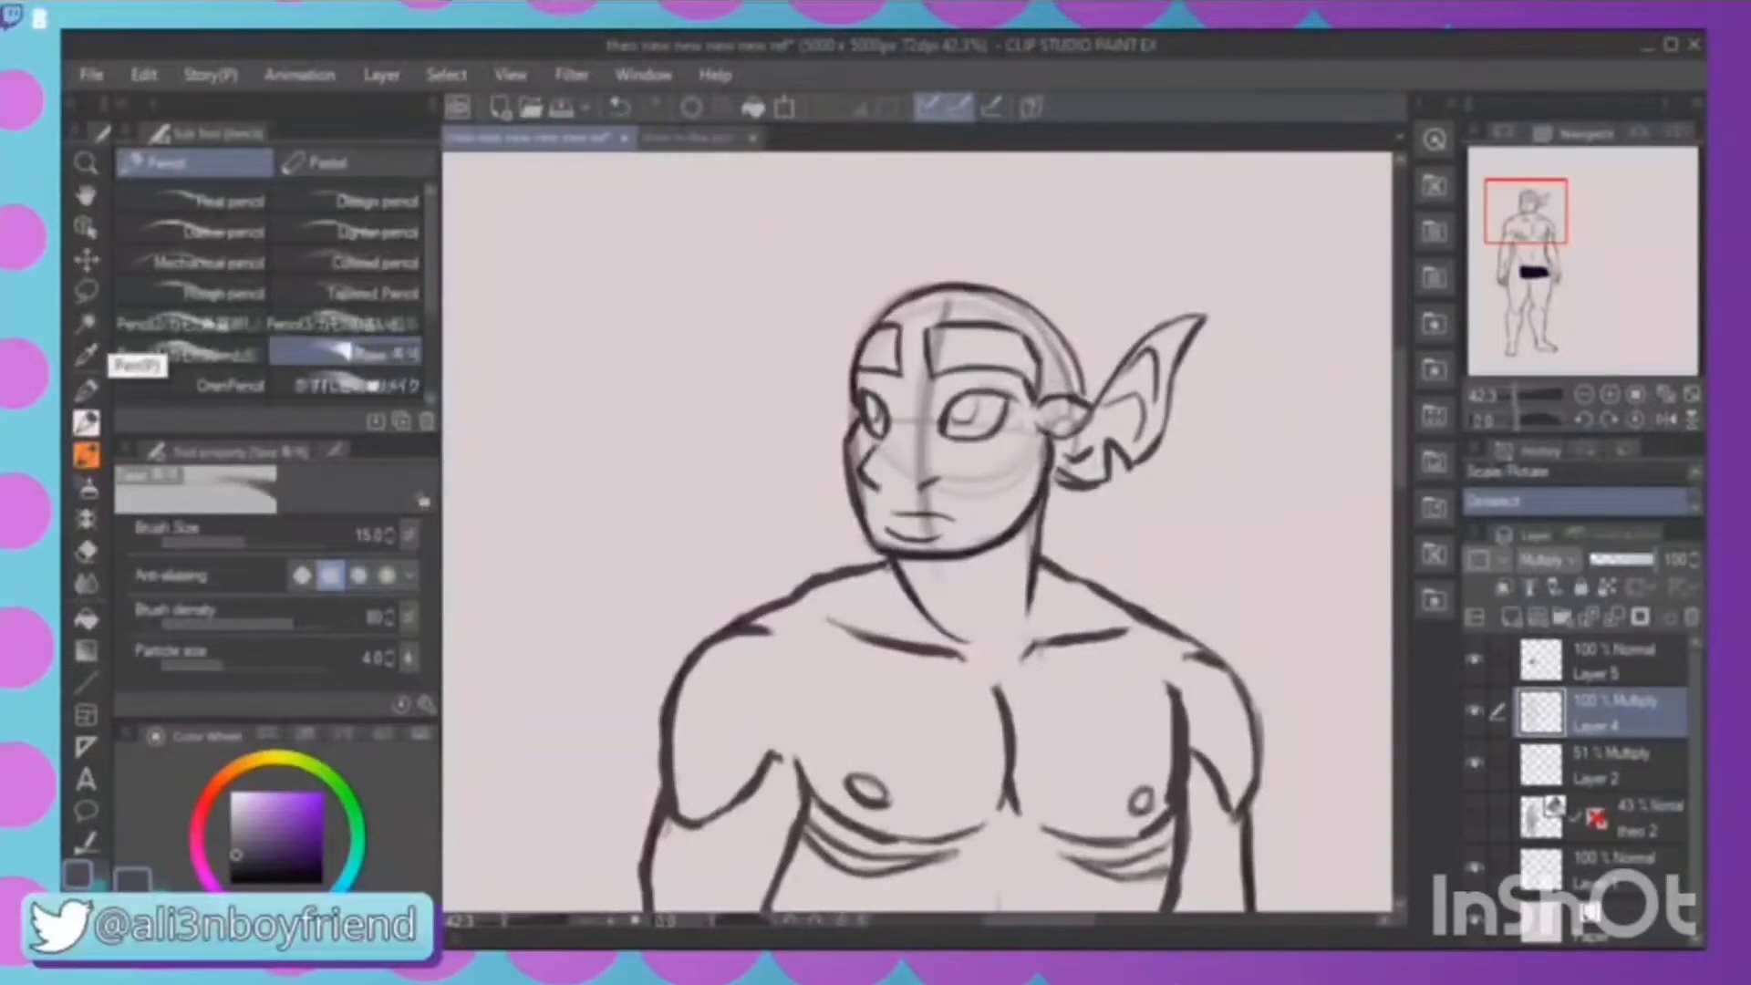
{"action": "left_click_drag", "start_coordinate": [1059, 451], "coordinate": [1081, 483]}
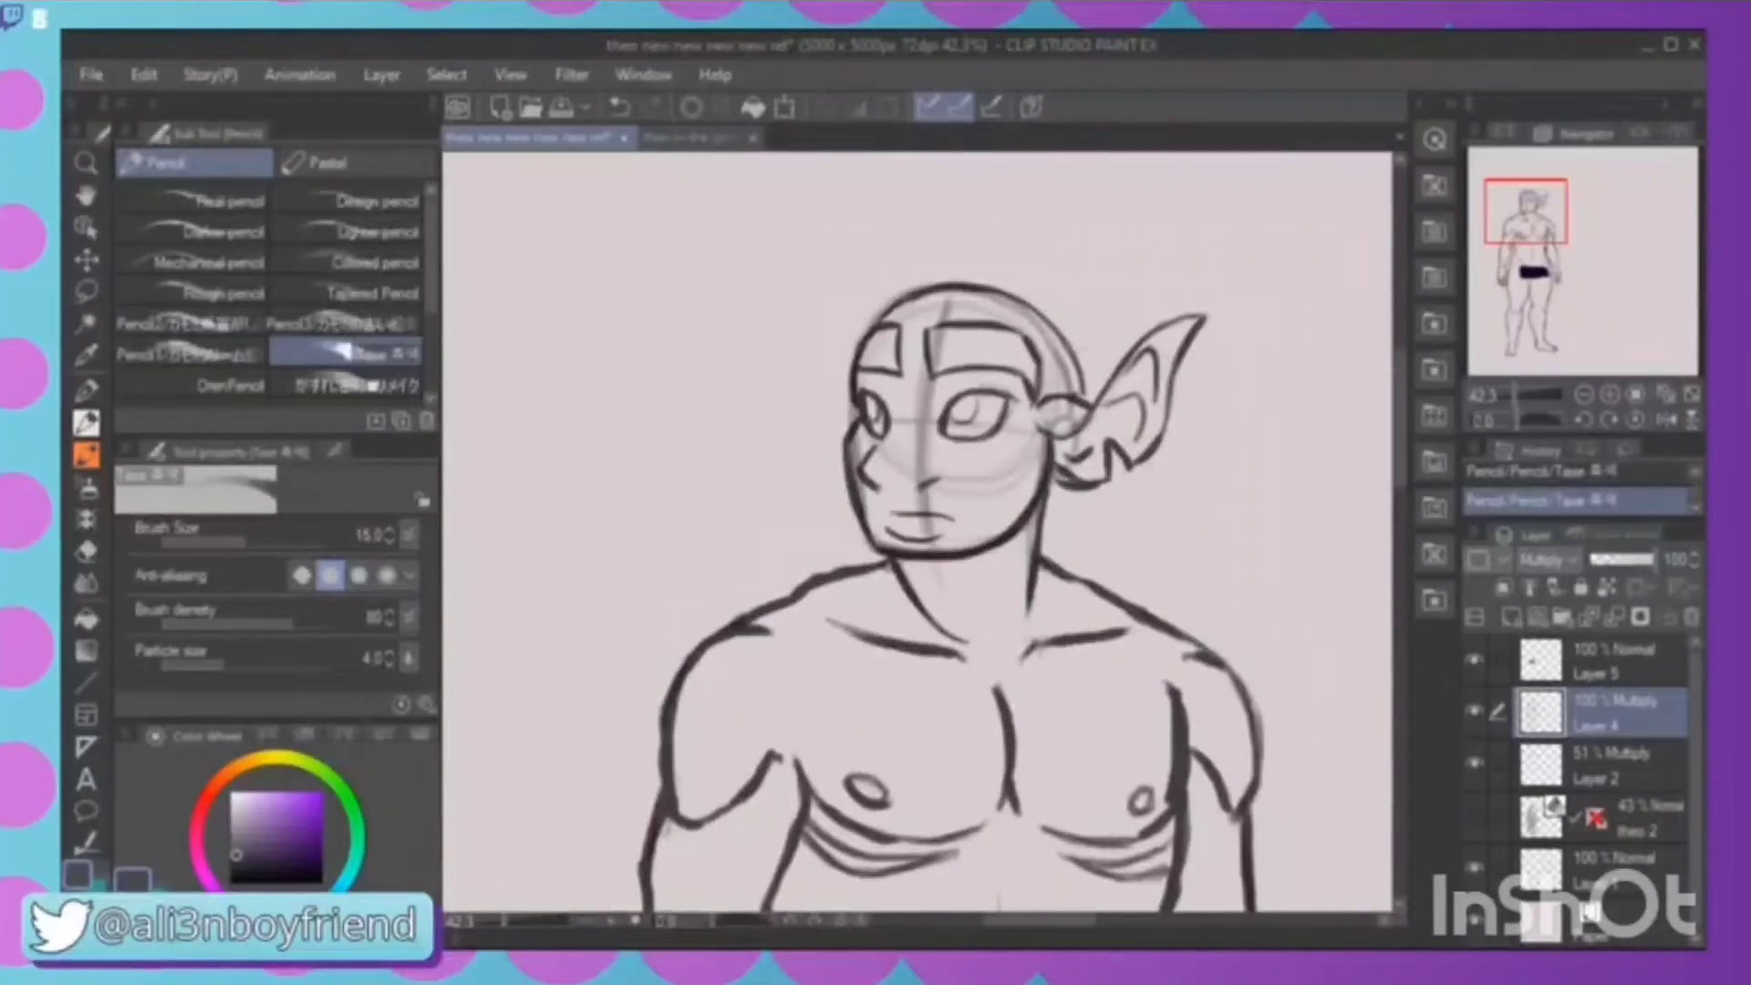
{"action": "key", "text": "ctrl+z"}
{"action": "left_click_drag", "start_coordinate": [1056, 473], "coordinate": [1065, 484]}
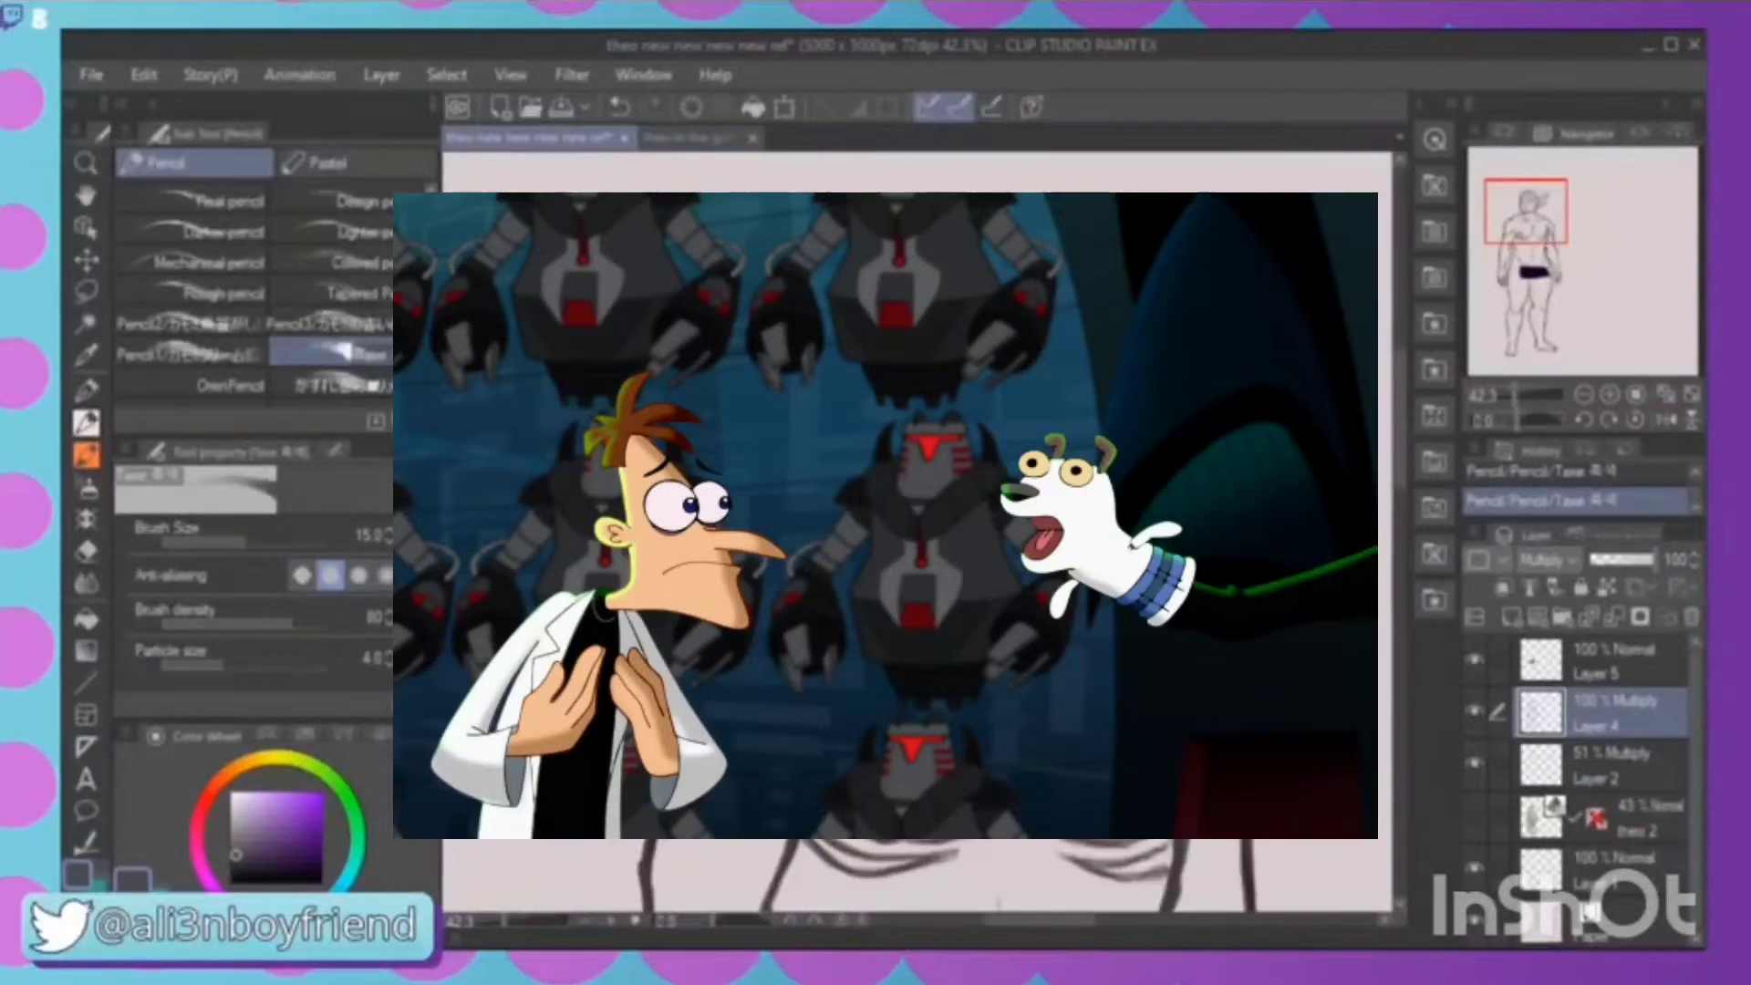
Erase the rough lines around the near ear's lobe with the Hard eraser
{"action": "key", "text": "e"}
{"action": "left_click_drag", "start_coordinate": [1051, 462], "coordinate": [1080, 478]}
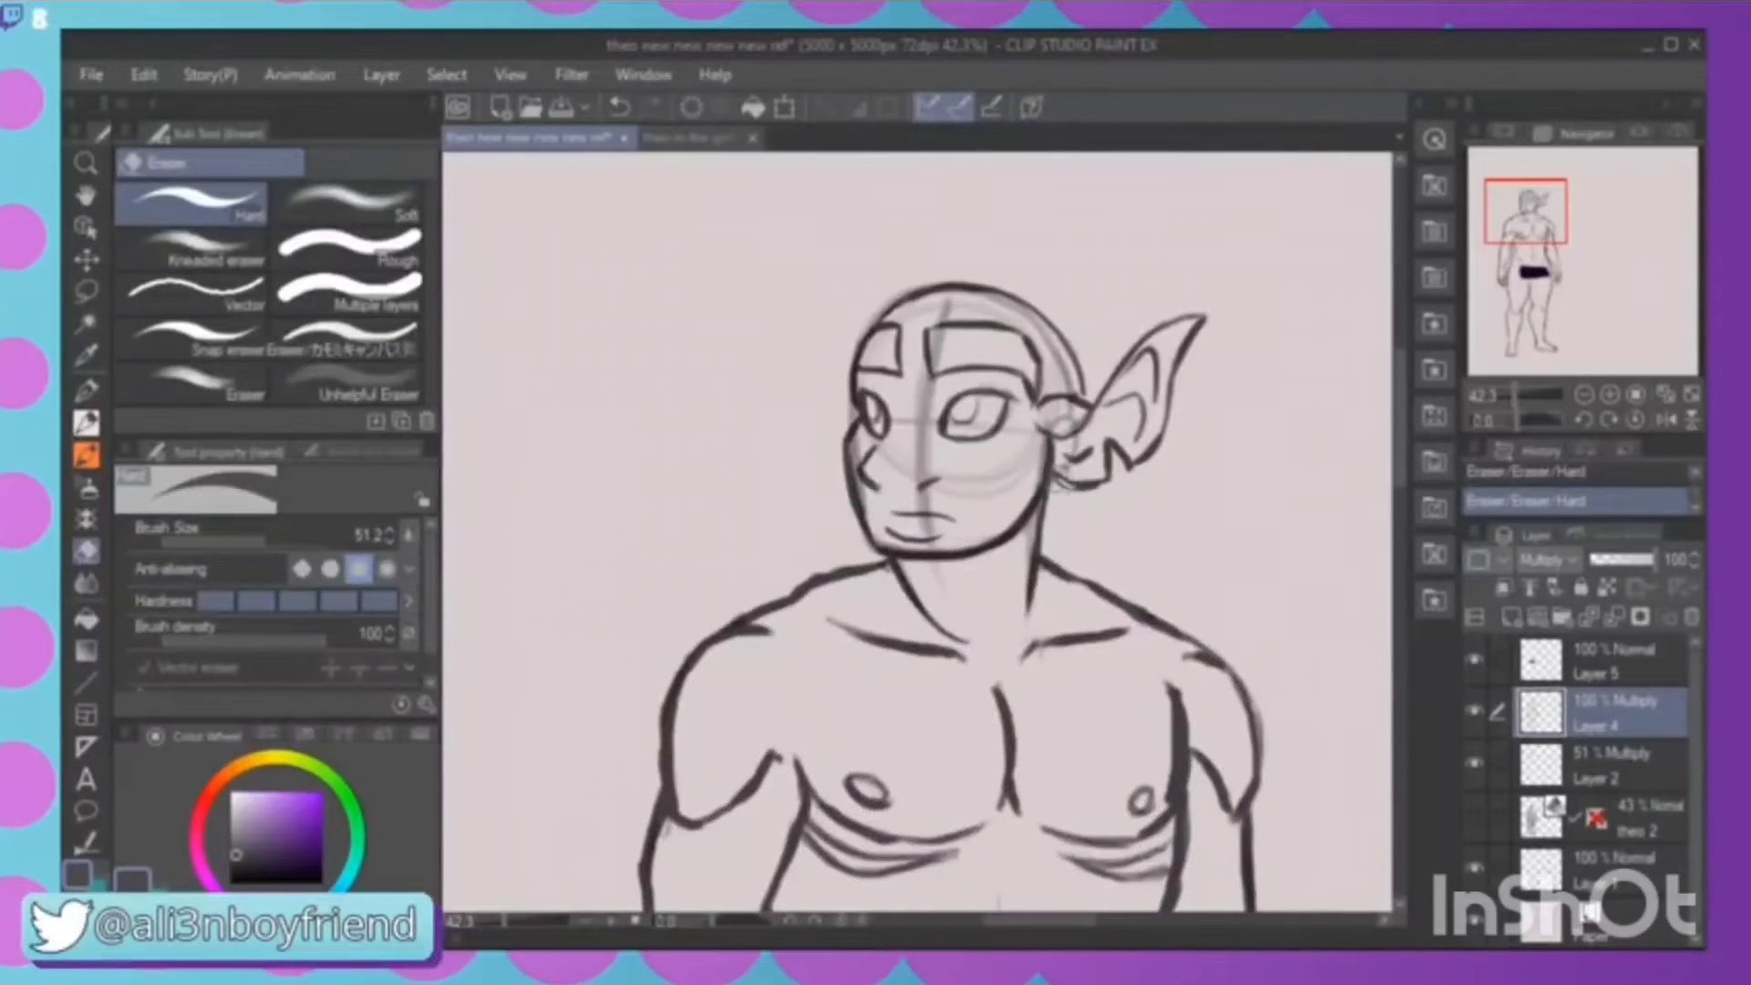
{"action": "left_click_drag", "start_coordinate": [1062, 493], "coordinate": [1122, 490]}
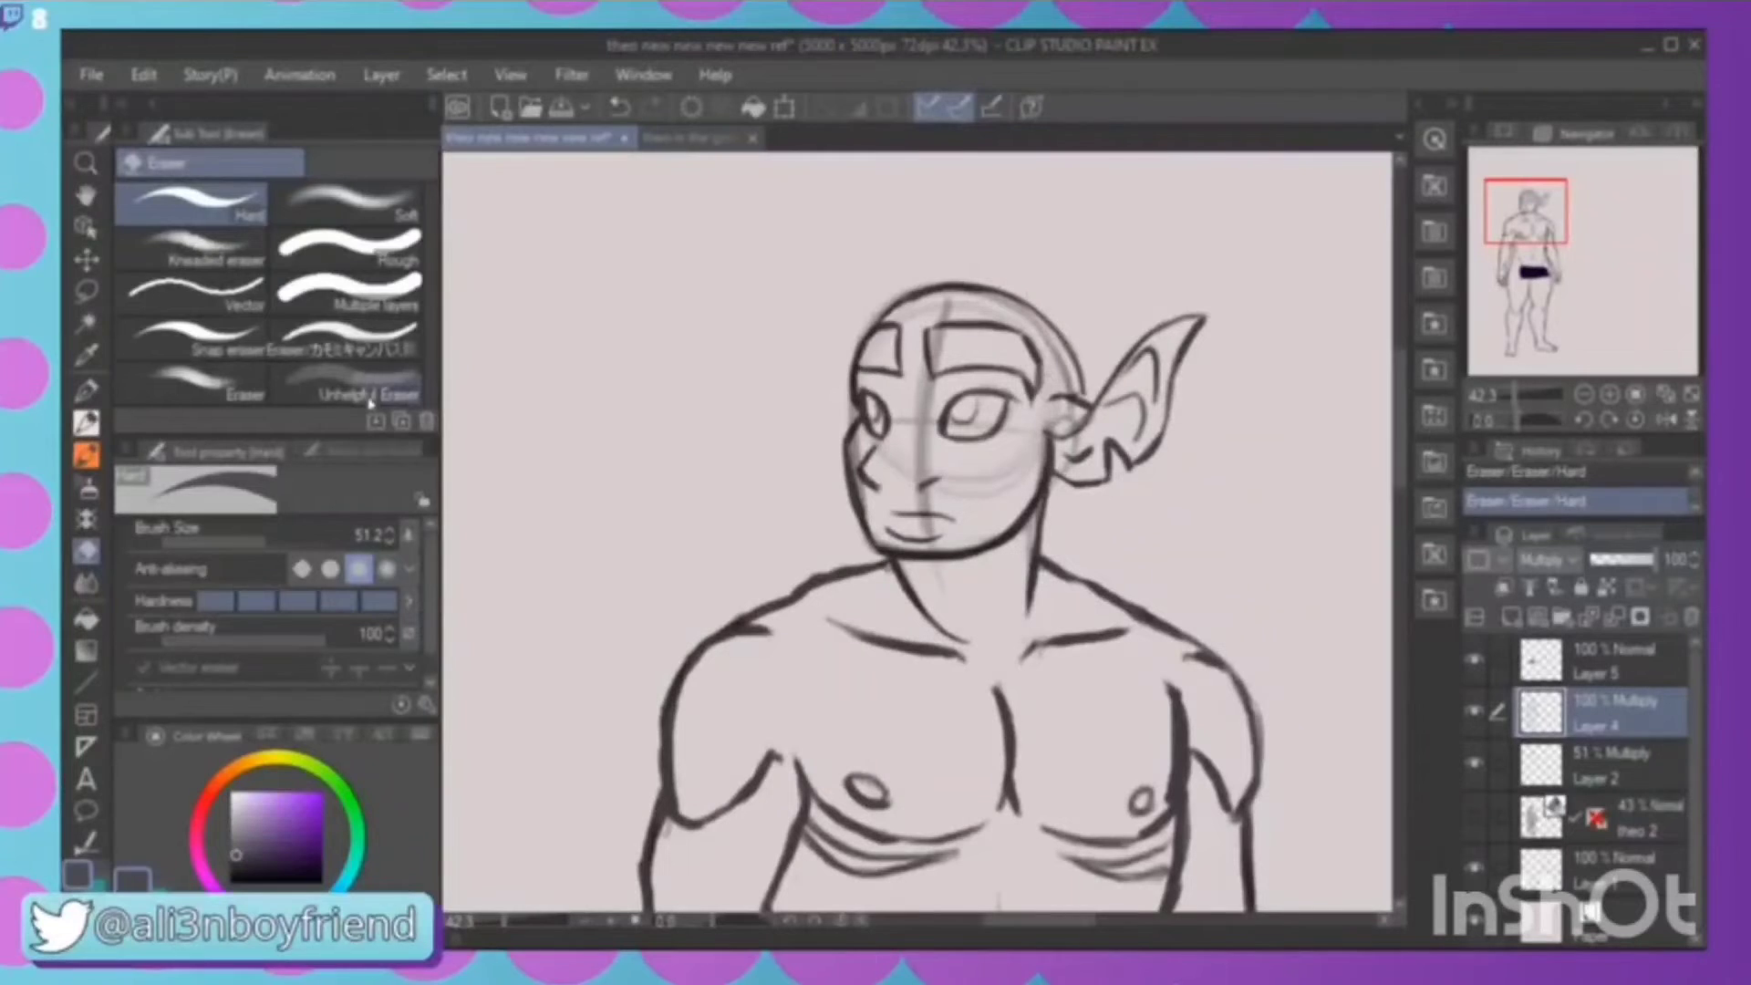
Pencil in the near eyebrow's outer tip and the short line joining the ear lobe to the jaw
{"action": "left_click", "coordinate": [87, 421]}
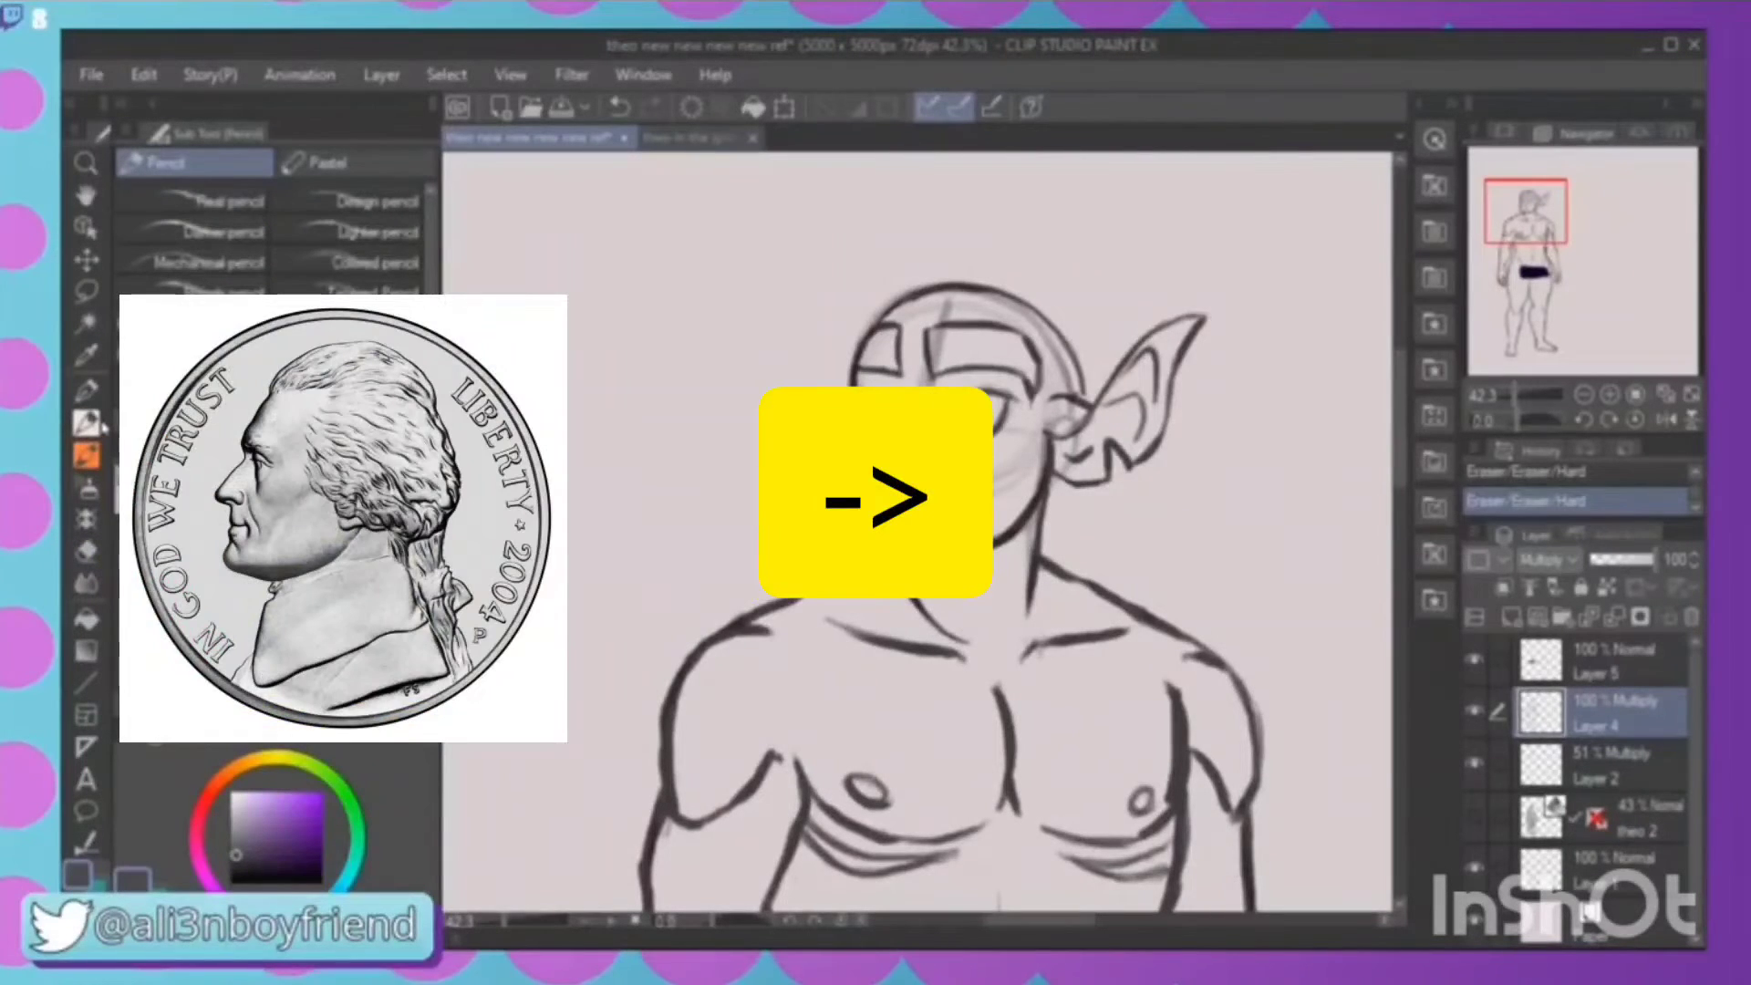
{"action": "left_click_drag", "start_coordinate": [1039, 376], "coordinate": [1034, 408]}
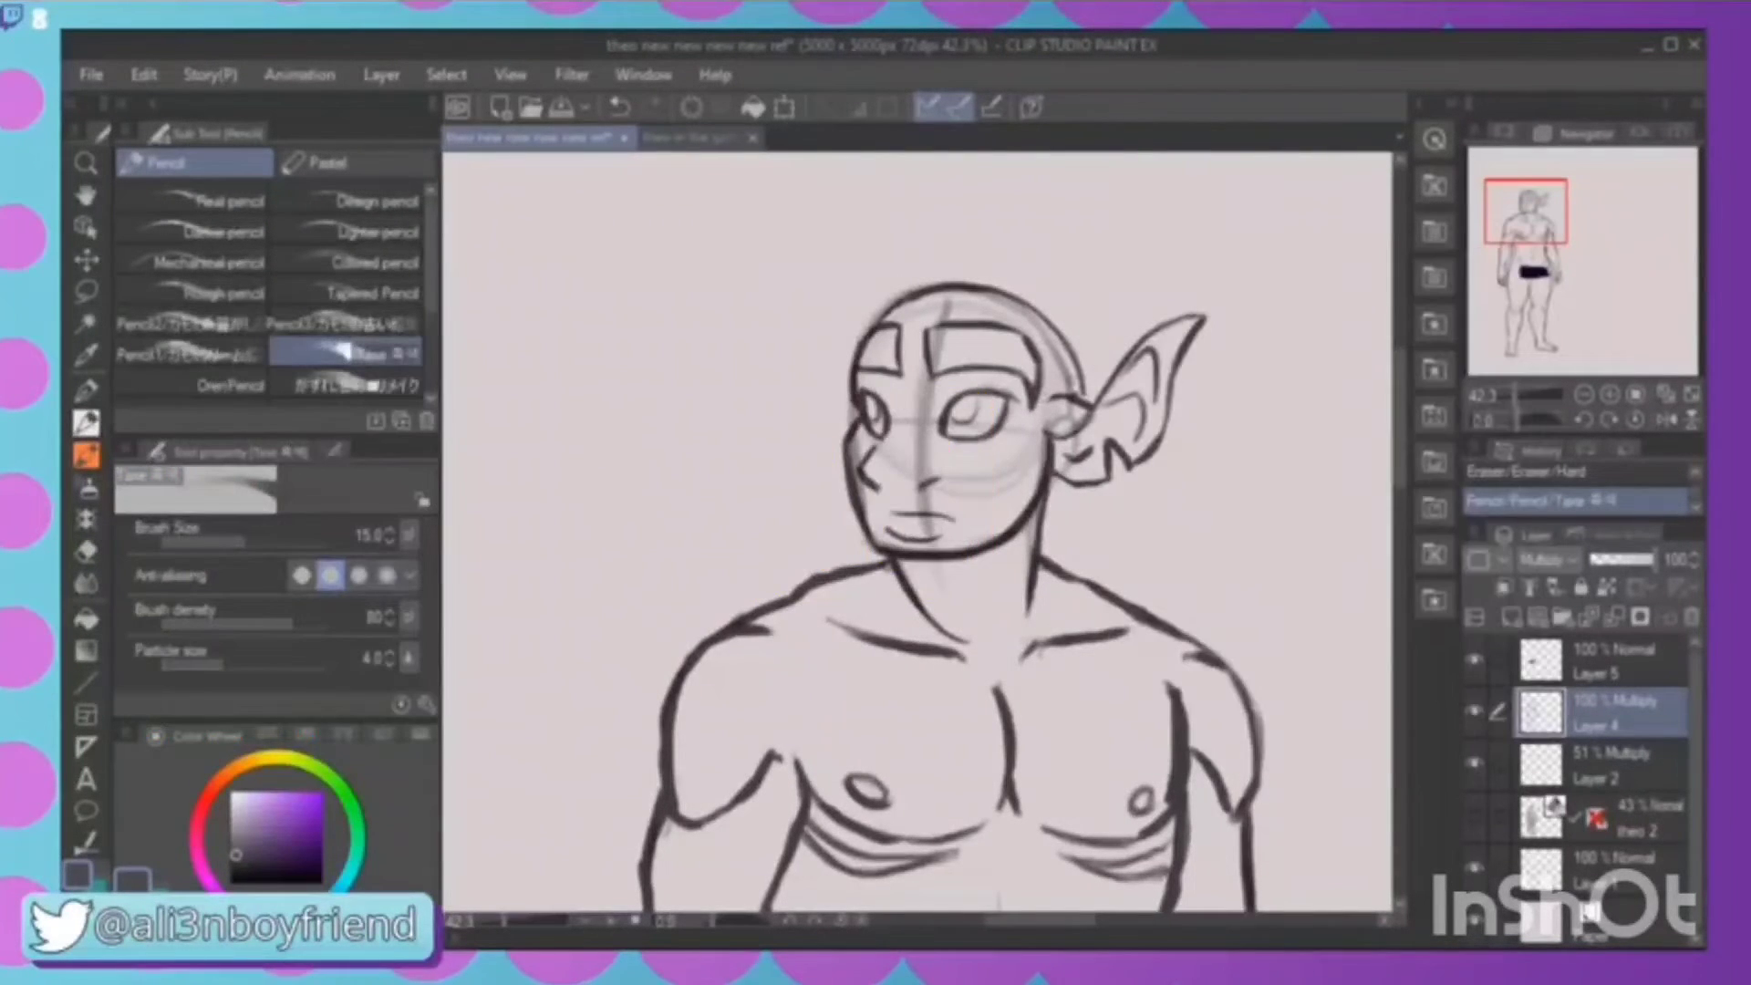
{"action": "mouse_move", "coordinate": [1053, 473]}
{"action": "left_mouse_down"}
{"action": "mouse_move", "coordinate": [1050, 493]}
{"action": "mouse_move", "coordinate": [1073, 484]}
{"action": "left_mouse_up"}
Flip the canvas view horizontally back and forth to check the face and near ear for symmetry errors
{"action": "left_click", "coordinate": [1666, 421]}
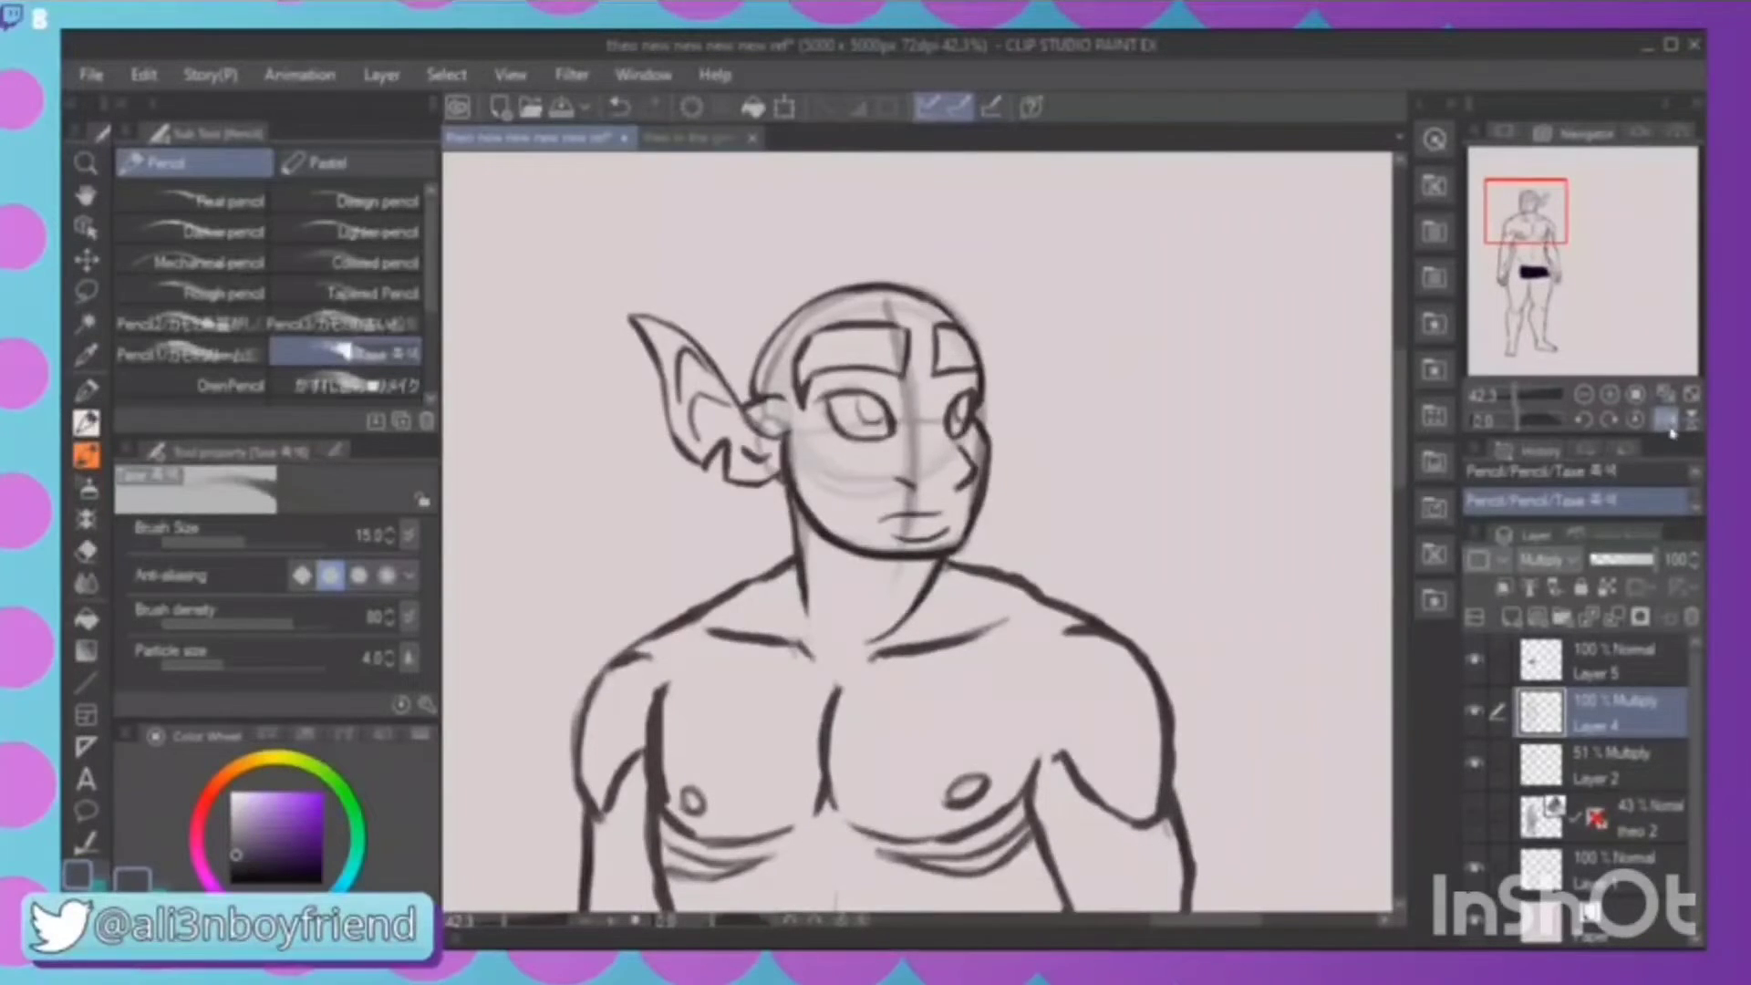
{"action": "left_click", "coordinate": [1669, 423]}
{"action": "left_click", "coordinate": [1668, 423]}
{"action": "left_click", "coordinate": [1668, 423]}
{"action": "left_click", "coordinate": [1668, 424]}
{"action": "left_click", "coordinate": [1668, 423]}
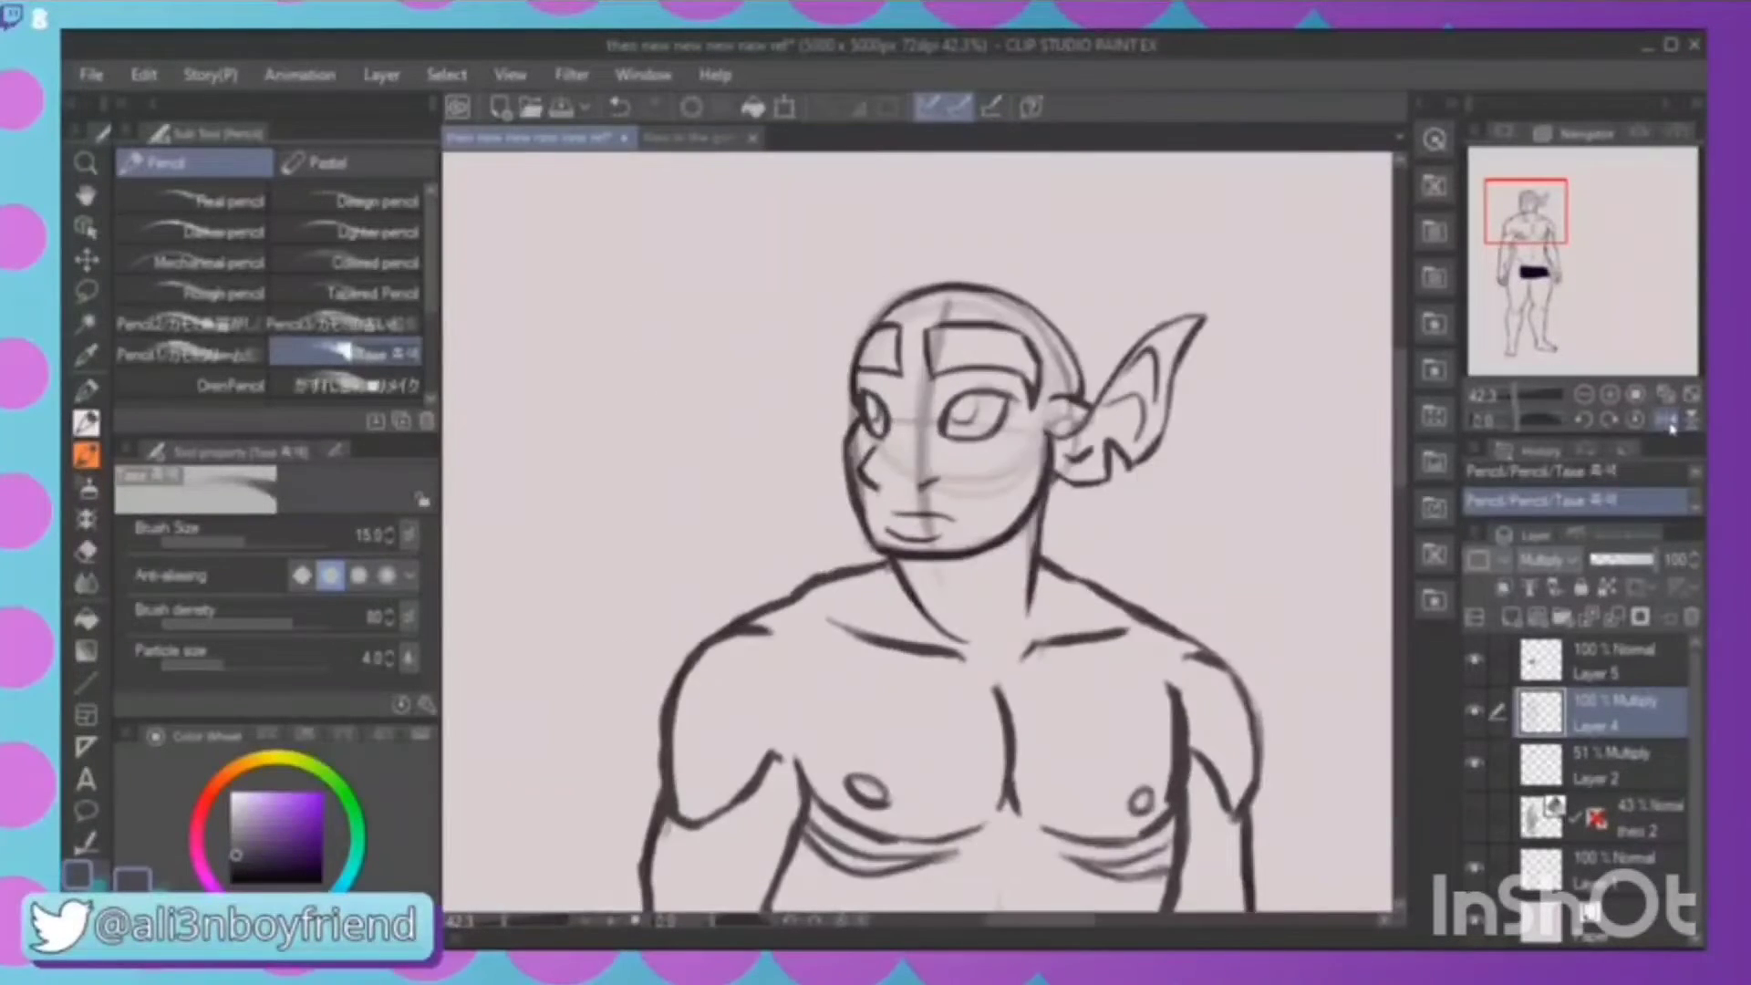
{"action": "left_click", "coordinate": [1669, 423]}
{"action": "left_click", "coordinate": [1668, 423]}
{"action": "left_click", "coordinate": [1668, 423]}
{"action": "left_click", "coordinate": [1668, 424]}
{"action": "left_click", "coordinate": [1669, 424]}
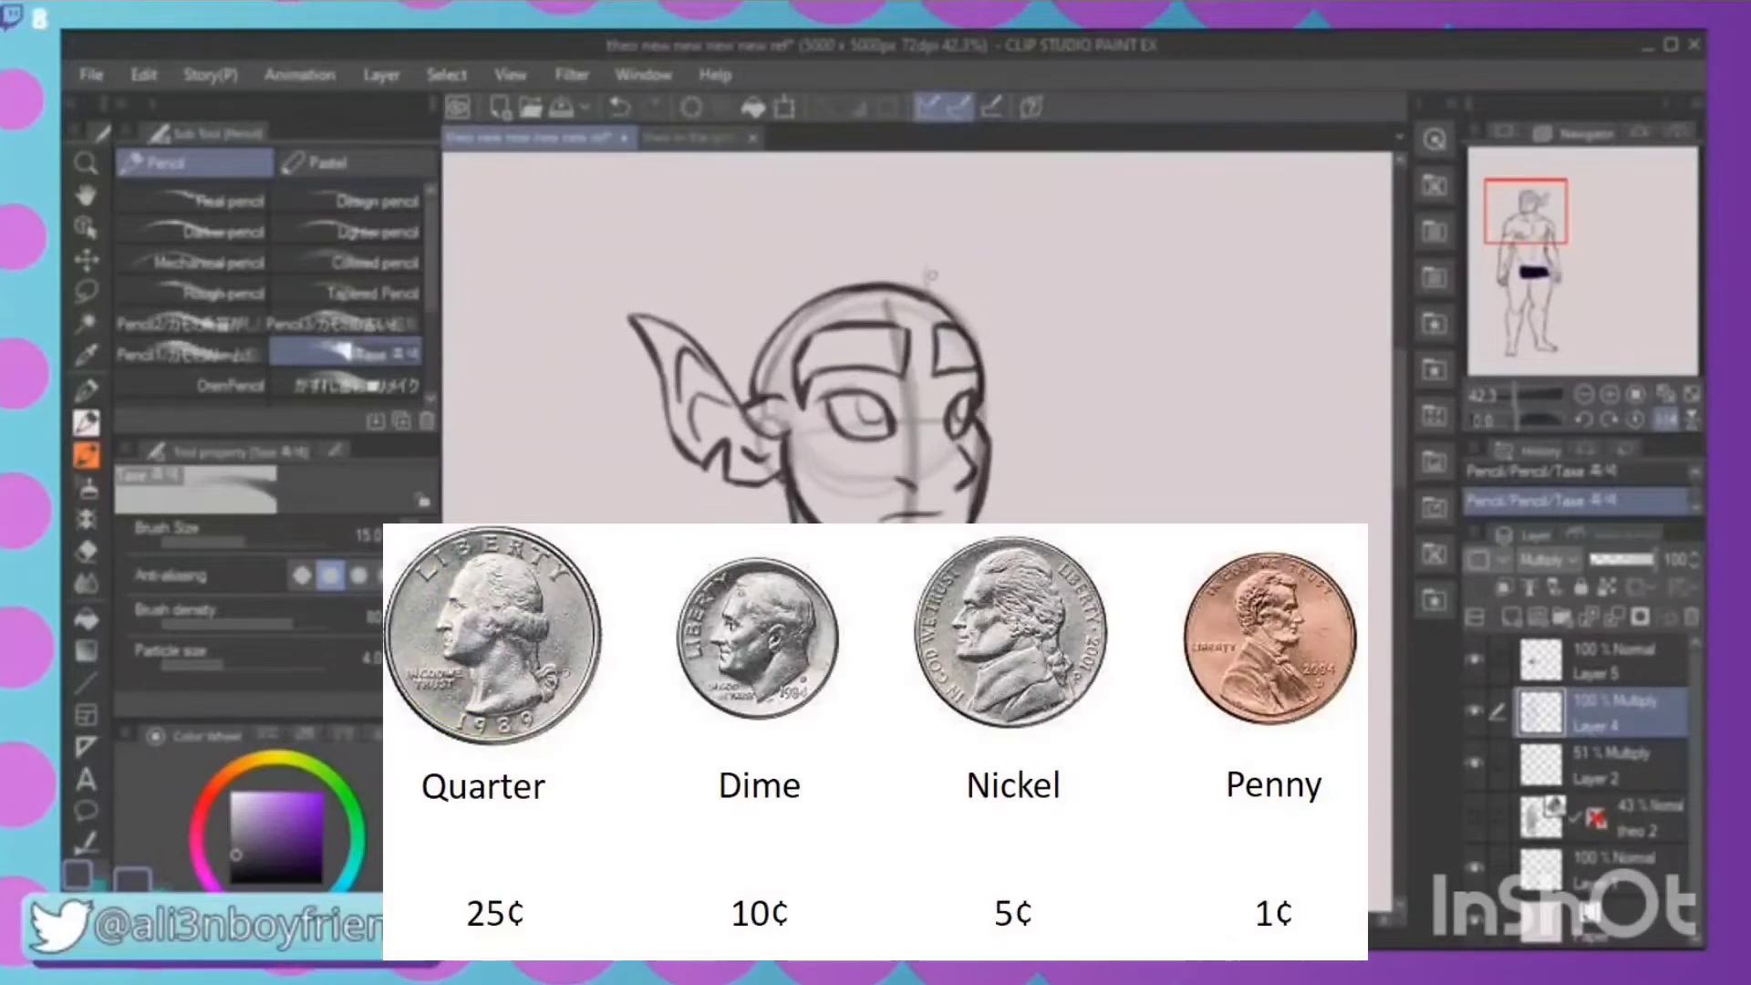
Draw the narrow pointed far ear rising from behind the far eyebrow in pencil, and flip the view to check it
{"action": "mouse_move", "coordinate": [928, 290]}
{"action": "left_mouse_down"}
{"action": "mouse_move", "coordinate": [957, 235]}
{"action": "mouse_move", "coordinate": [978, 339]}
{"action": "left_mouse_up"}
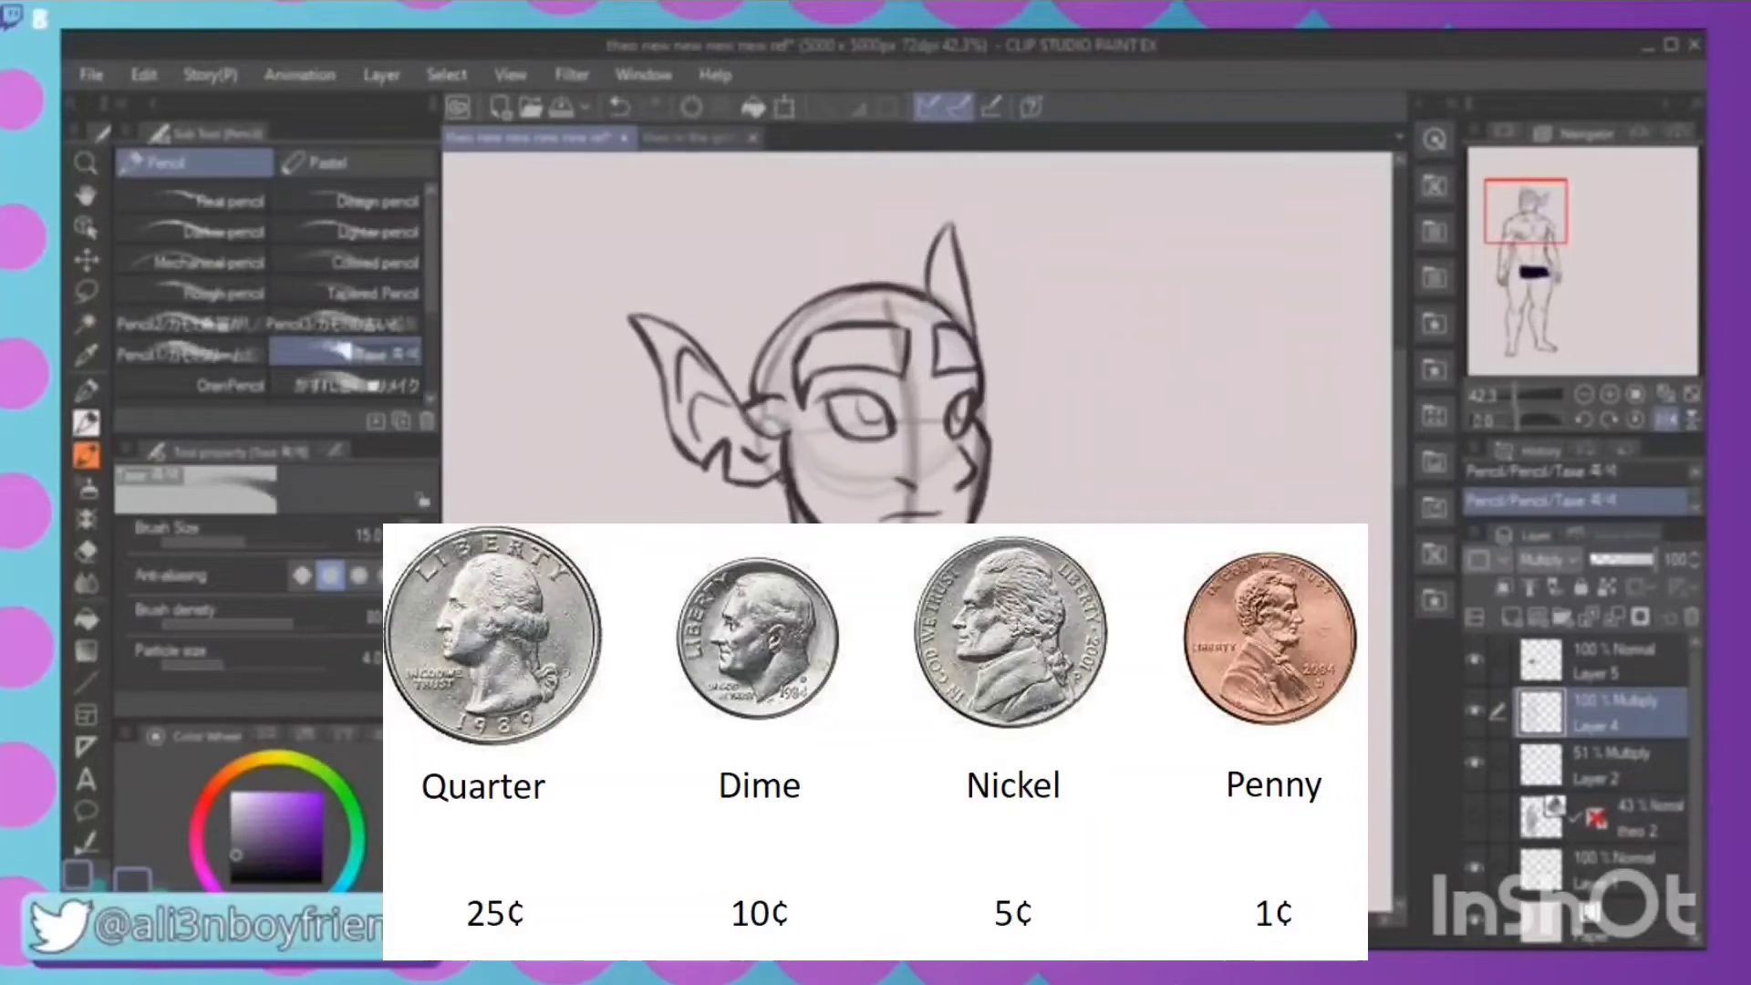
{"action": "mouse_move", "coordinate": [916, 244]}
{"action": "left_mouse_down"}
{"action": "mouse_move", "coordinate": [922, 282]}
{"action": "mouse_move", "coordinate": [964, 300]}
{"action": "mouse_move", "coordinate": [989, 344]}
{"action": "mouse_move", "coordinate": [946, 172]}
{"action": "mouse_move", "coordinate": [991, 312]}
{"action": "mouse_move", "coordinate": [940, 268]}
{"action": "left_mouse_up"}
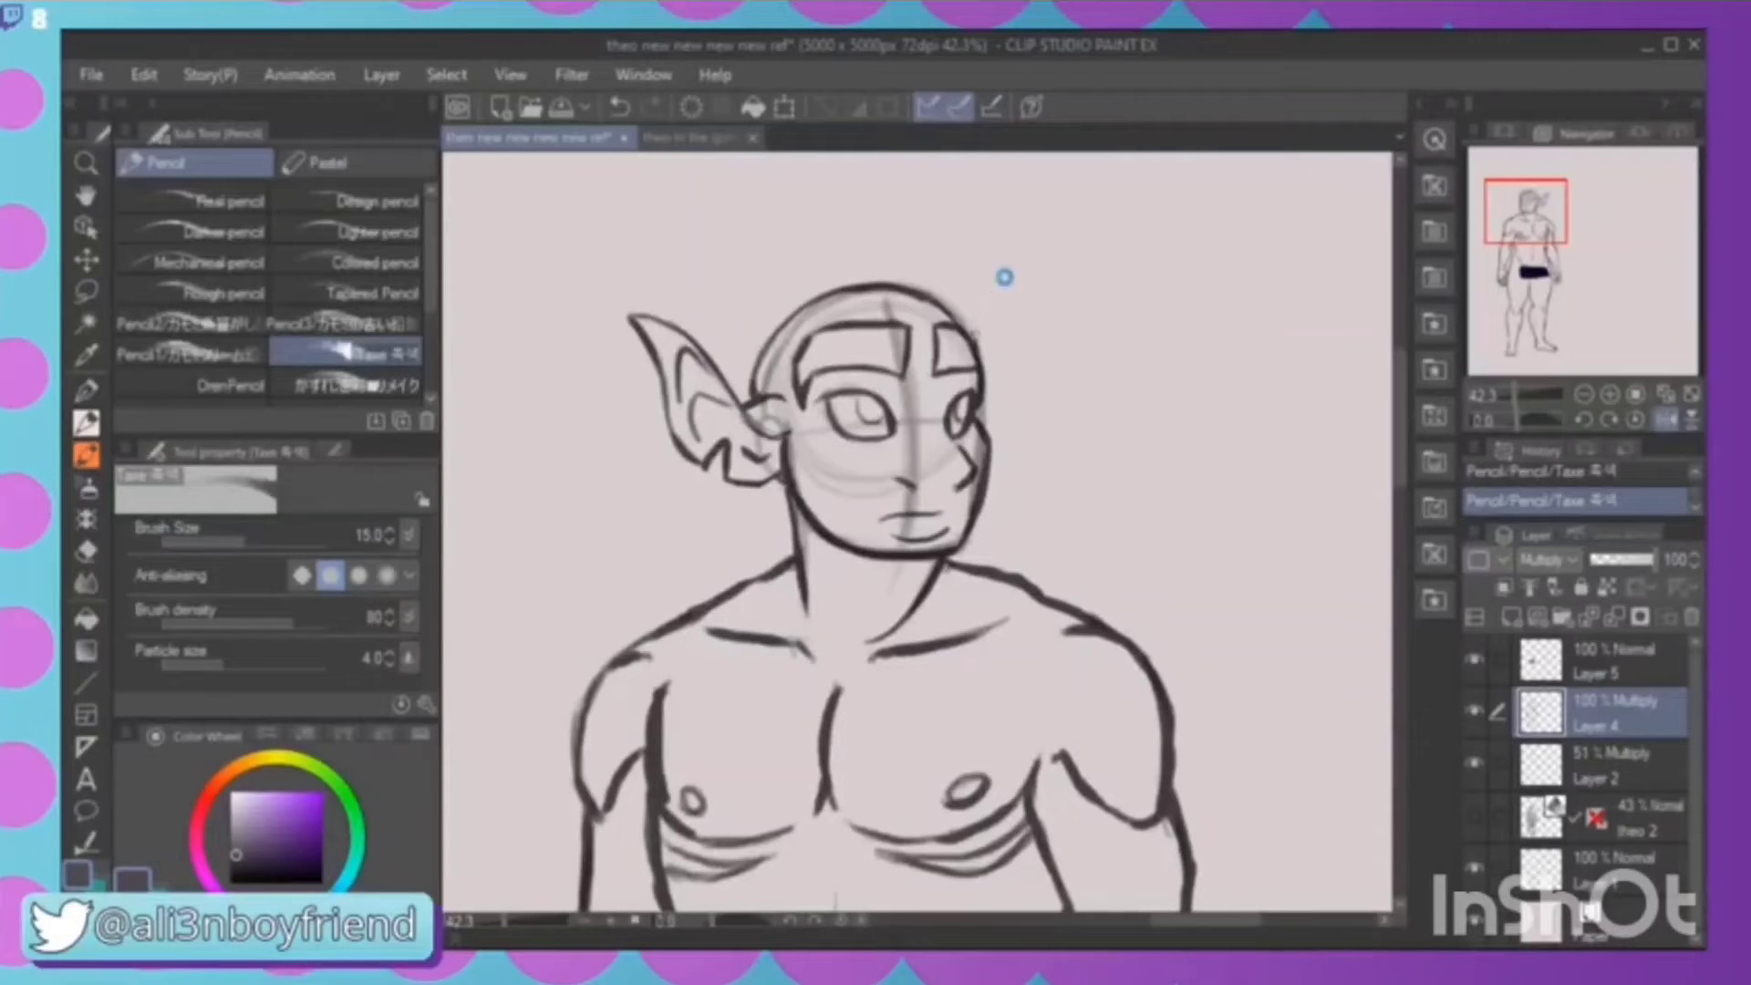
{"action": "mouse_move", "coordinate": [969, 330]}
{"action": "left_mouse_down"}
{"action": "mouse_move", "coordinate": [1014, 252]}
{"action": "mouse_move", "coordinate": [985, 421]}
{"action": "left_mouse_up"}
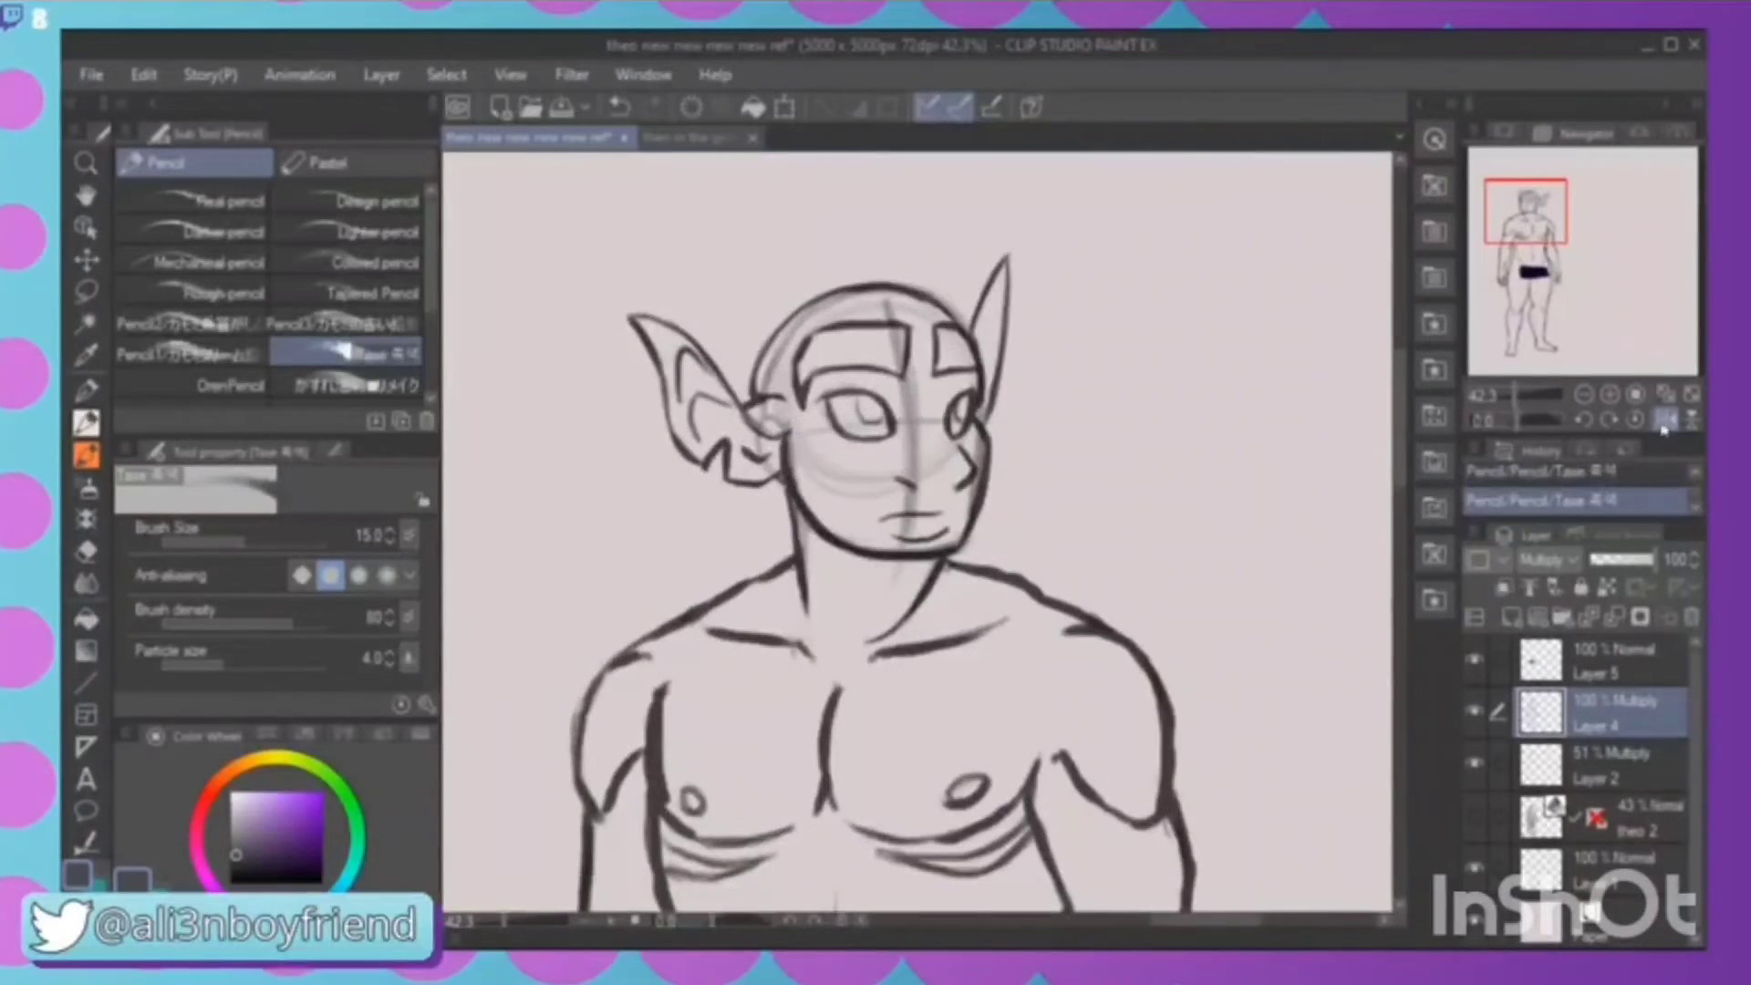
{"action": "left_click", "coordinate": [1668, 421]}
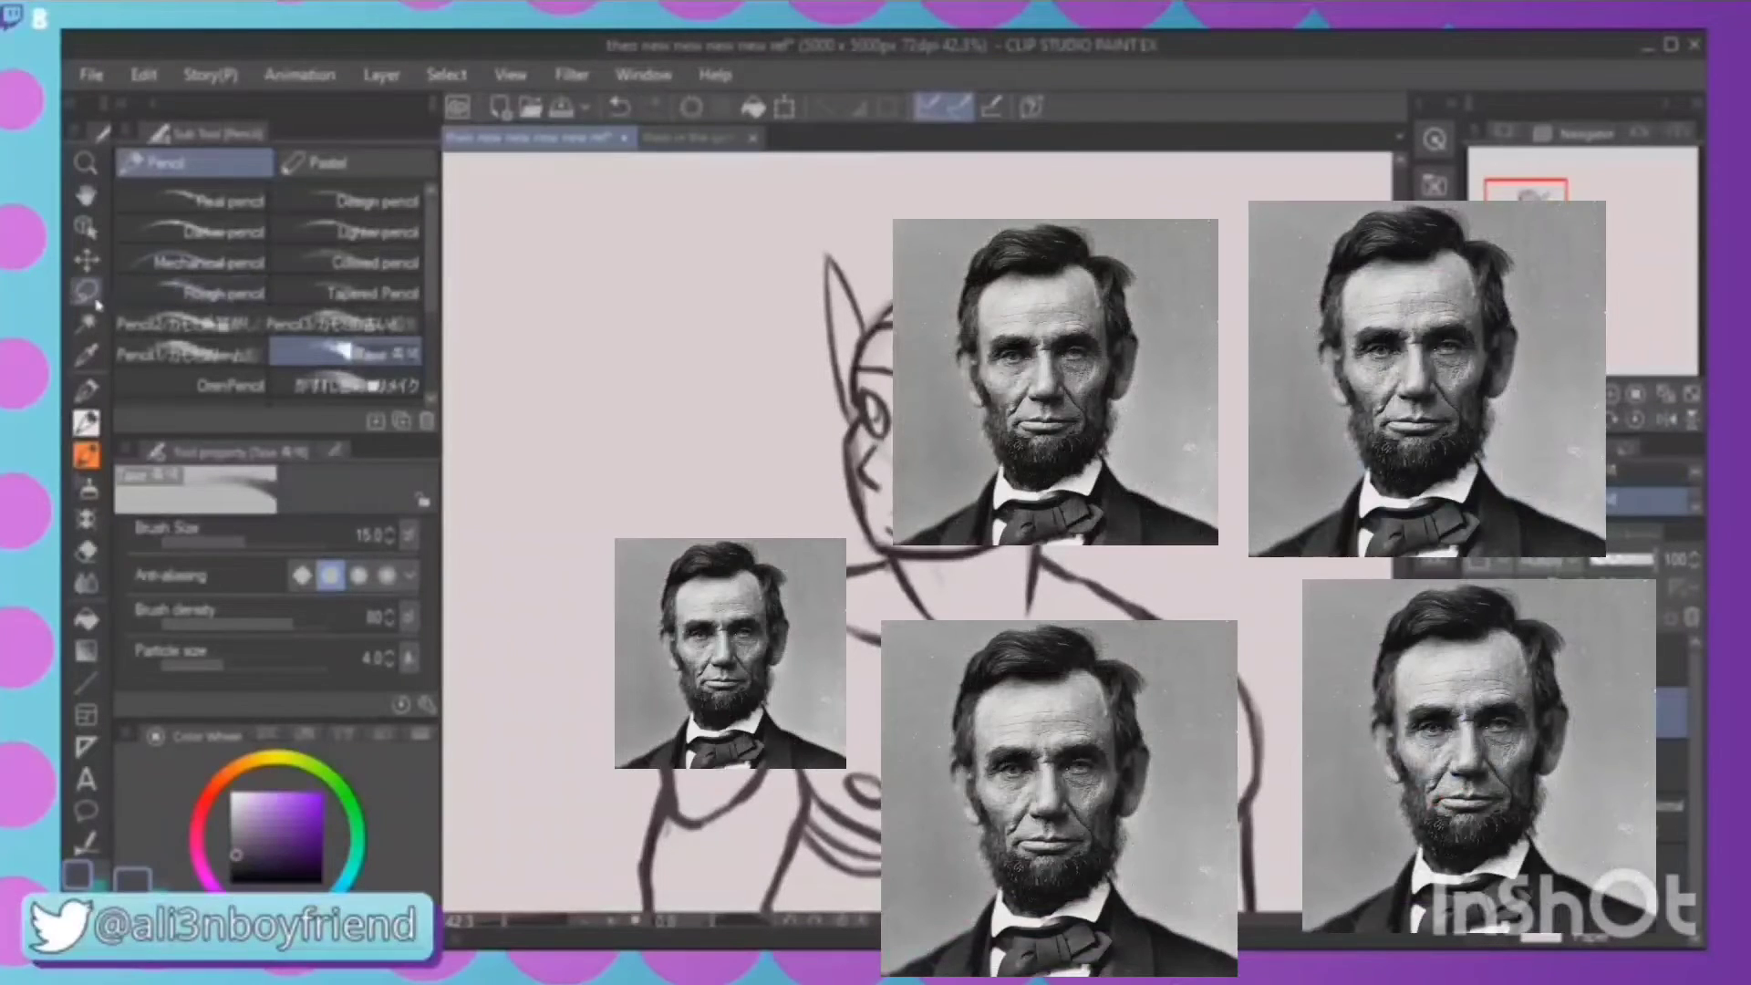
Undo the last pencil stroke on Layer 6
{"action": "left_click", "coordinate": [91, 297]}
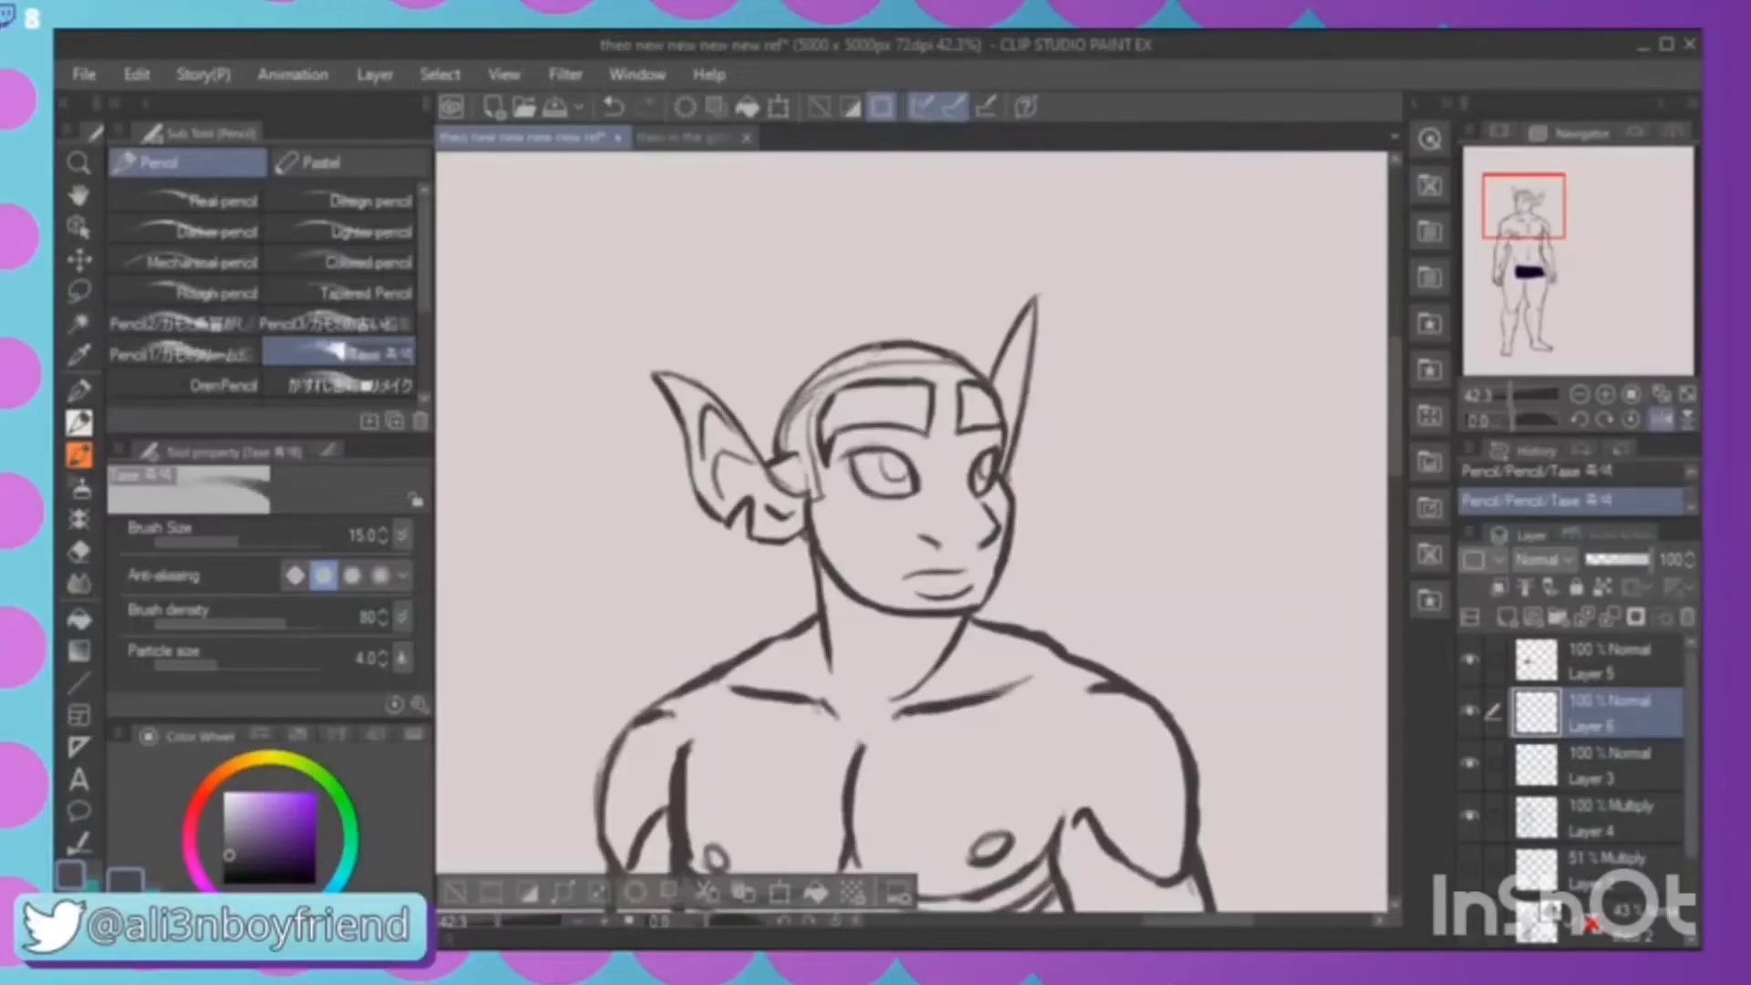
{"action": "key", "text": "ctrl+z"}
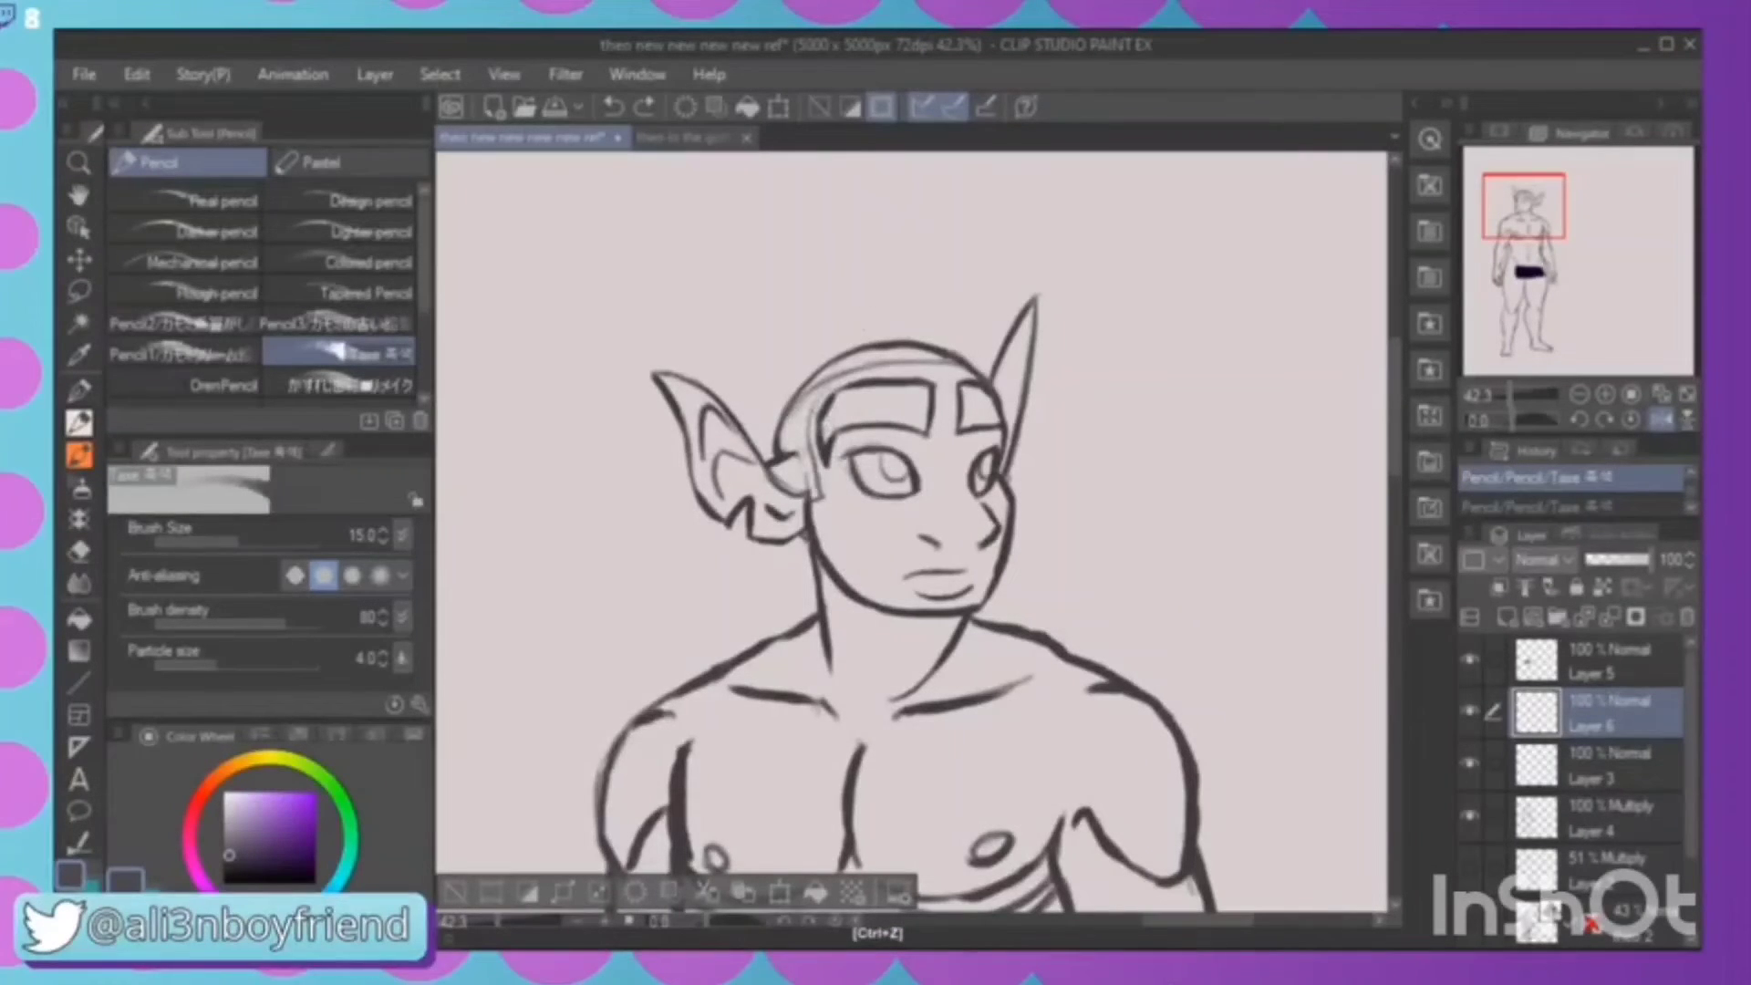
Restore the undone pencil stroke, and lasso the near eye area on Layer 4
{"action": "key", "text": "ctrl+y"}
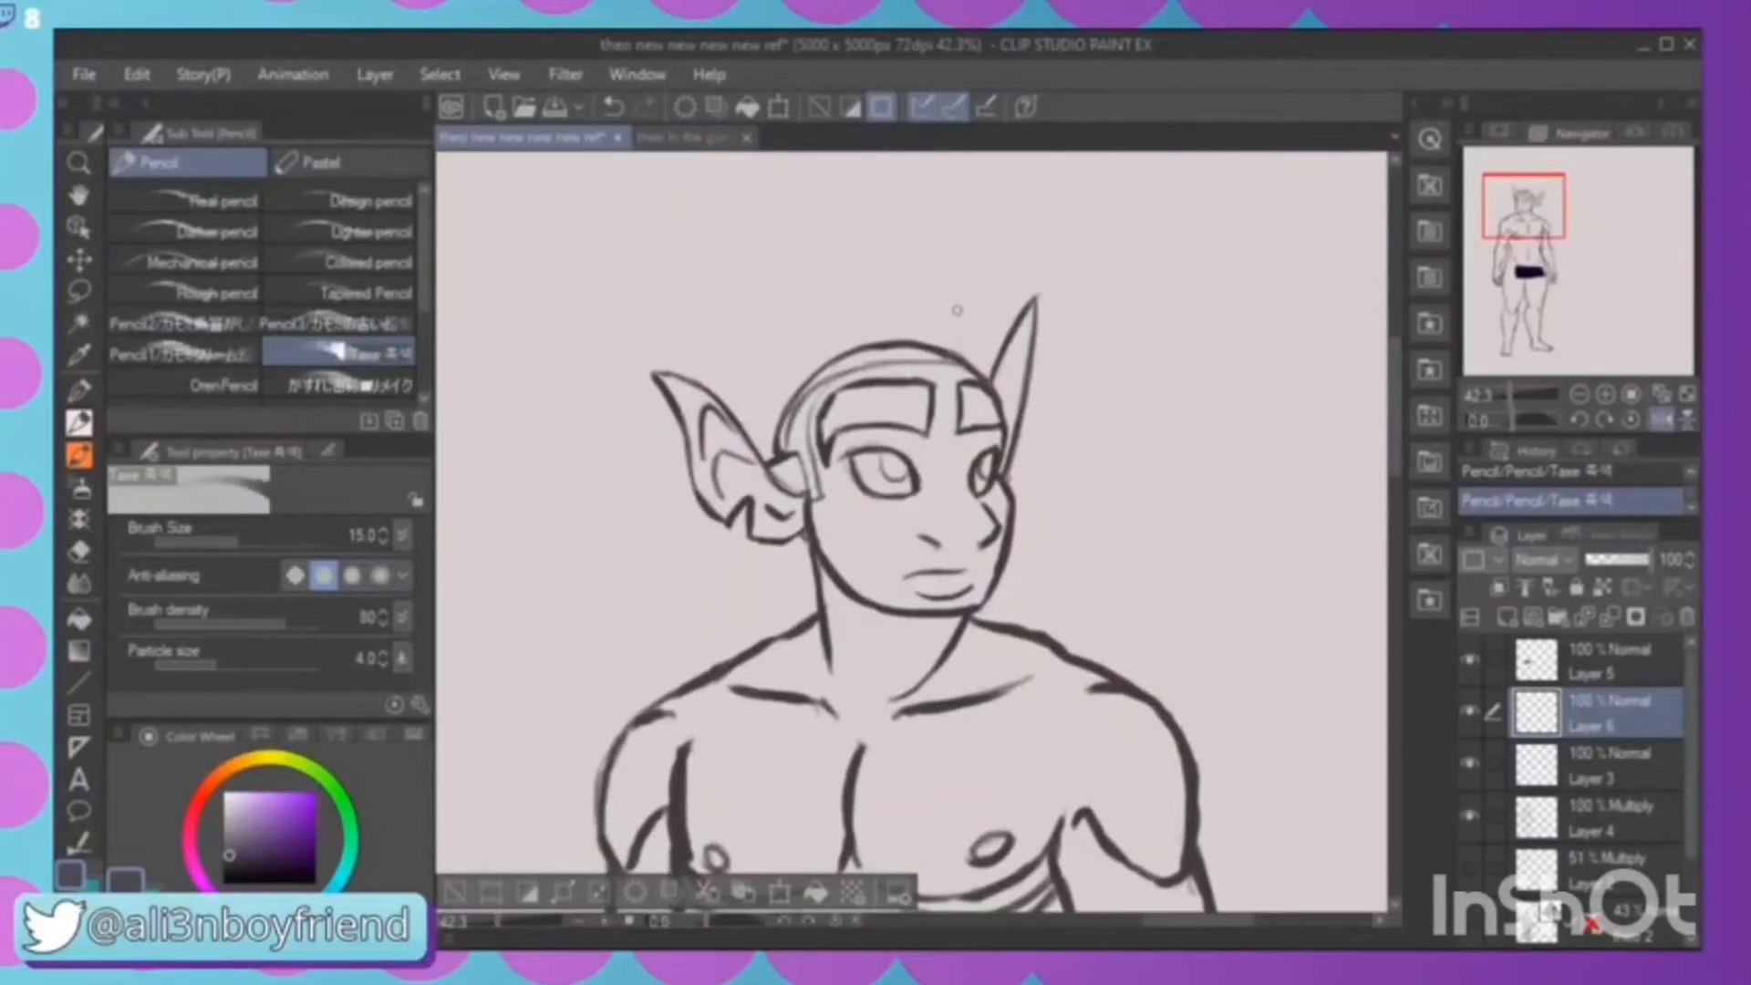
{"action": "key", "text": "m"}
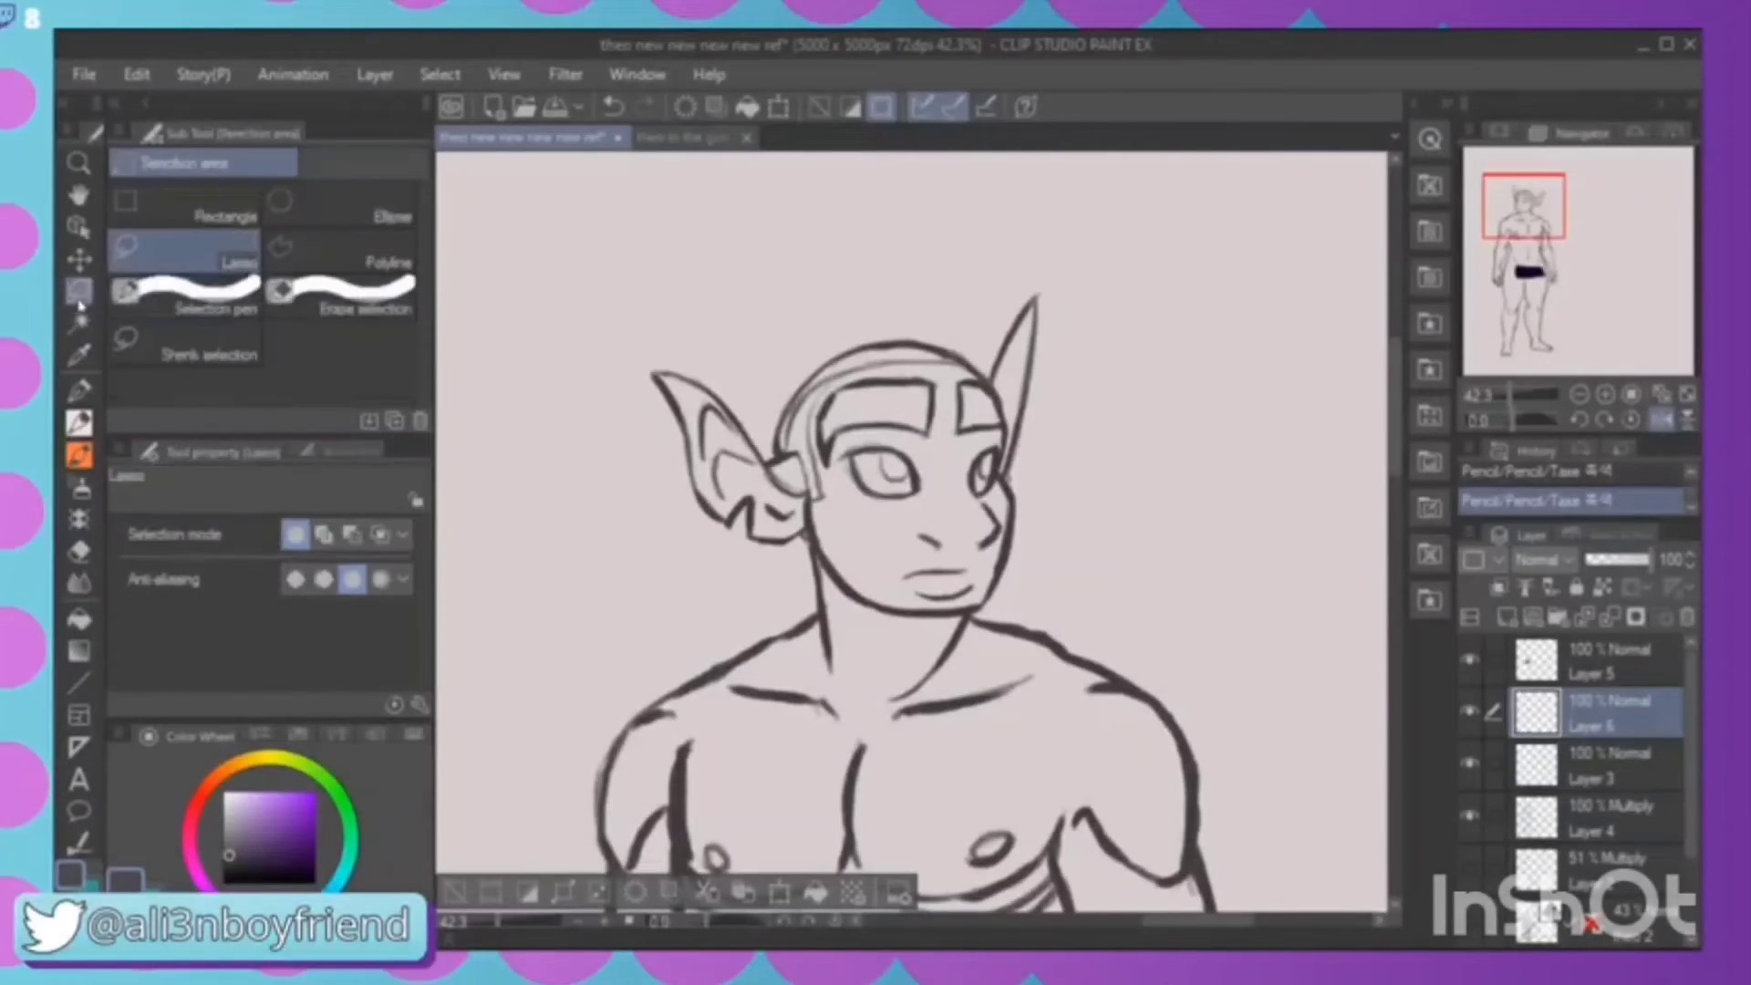
{"action": "left_click", "coordinate": [1596, 776]}
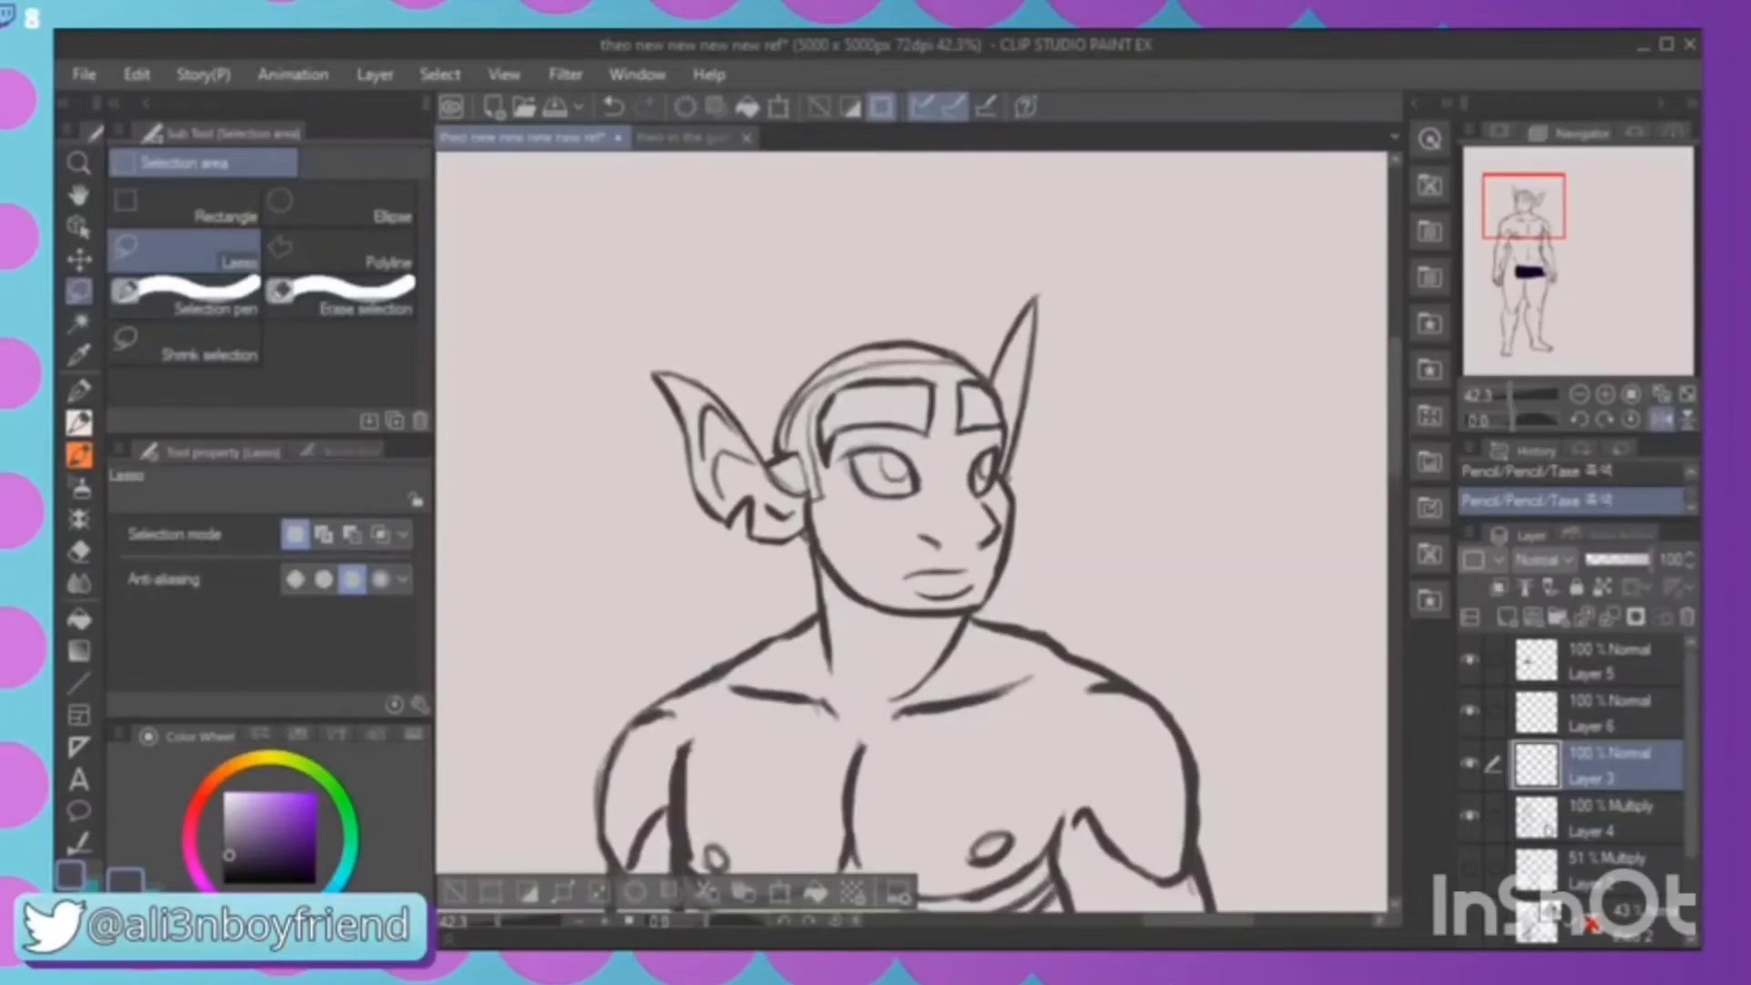
{"action": "left_click", "coordinate": [1562, 830]}
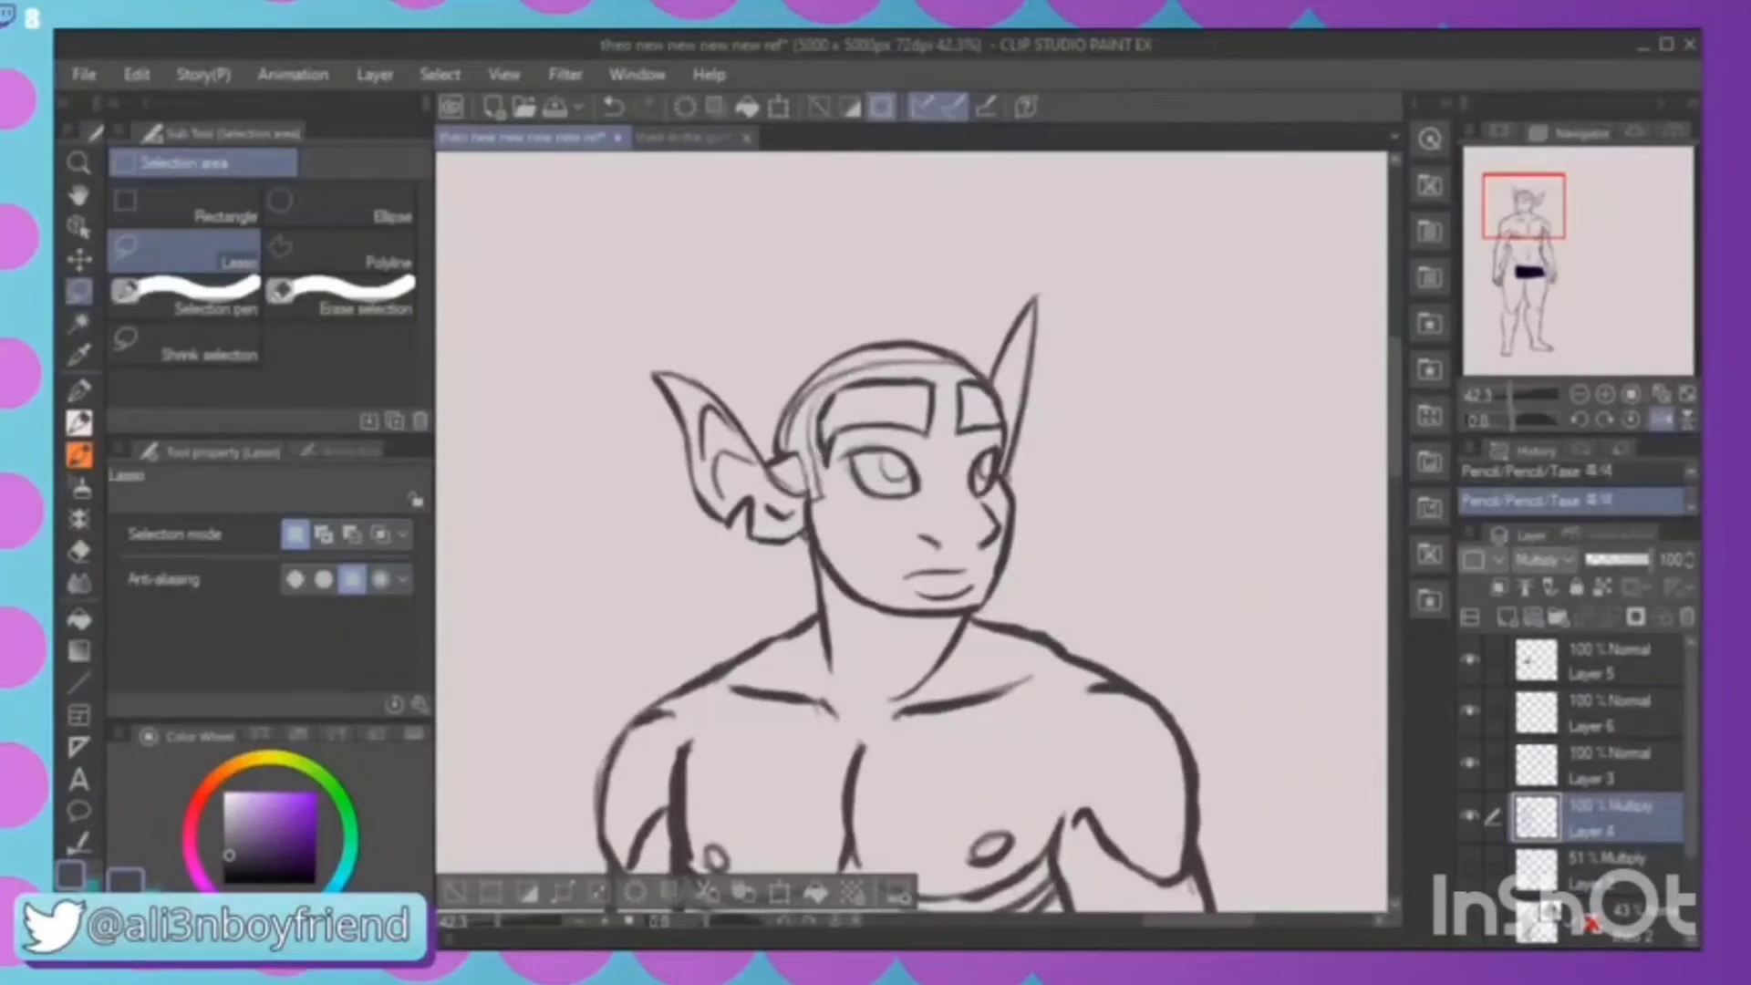
{"action": "left_click_drag", "start_coordinate": [816, 442], "coordinate": [901, 467]}
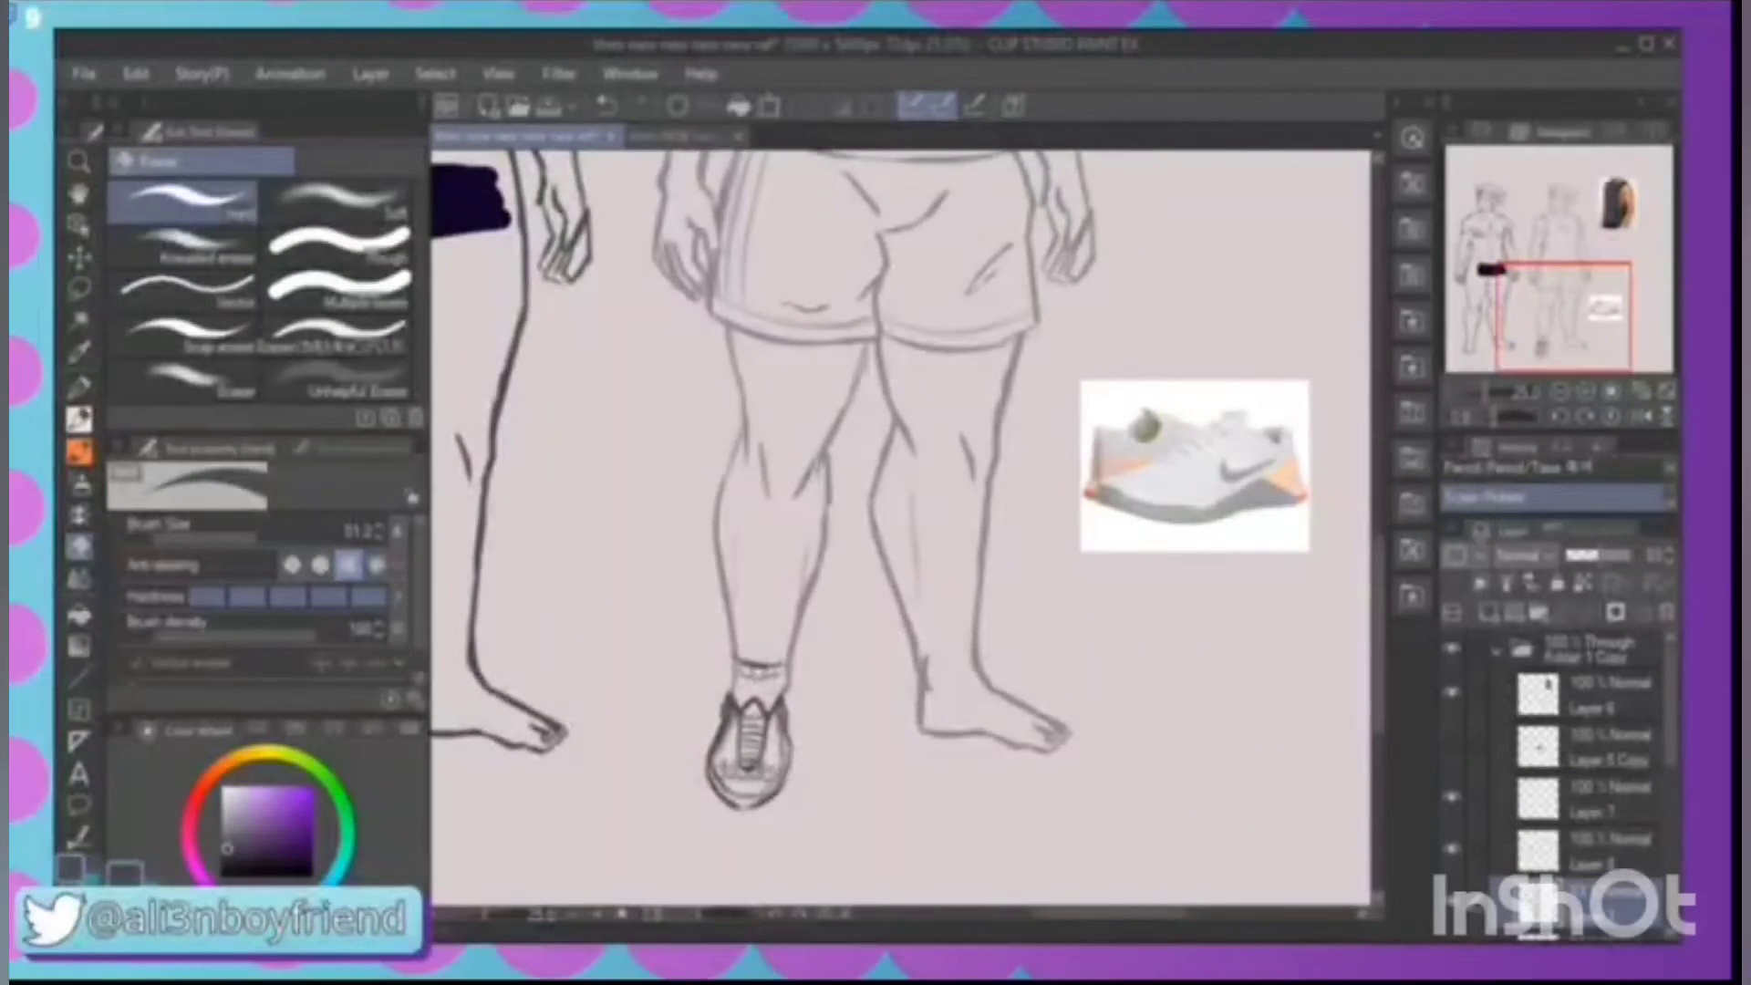
Erase the extra side and toe lines inside the sneaker sketch, and flip the canvas horizontally to check the legs
{"action": "mouse_move", "coordinate": [726, 739]}
{"action": "left_mouse_down"}
{"action": "mouse_move", "coordinate": [729, 712]}
{"action": "mouse_move", "coordinate": [716, 770]}
{"action": "mouse_move", "coordinate": [742, 773]}
{"action": "mouse_move", "coordinate": [778, 746]}
{"action": "mouse_move", "coordinate": [778, 716]}
{"action": "left_mouse_up"}
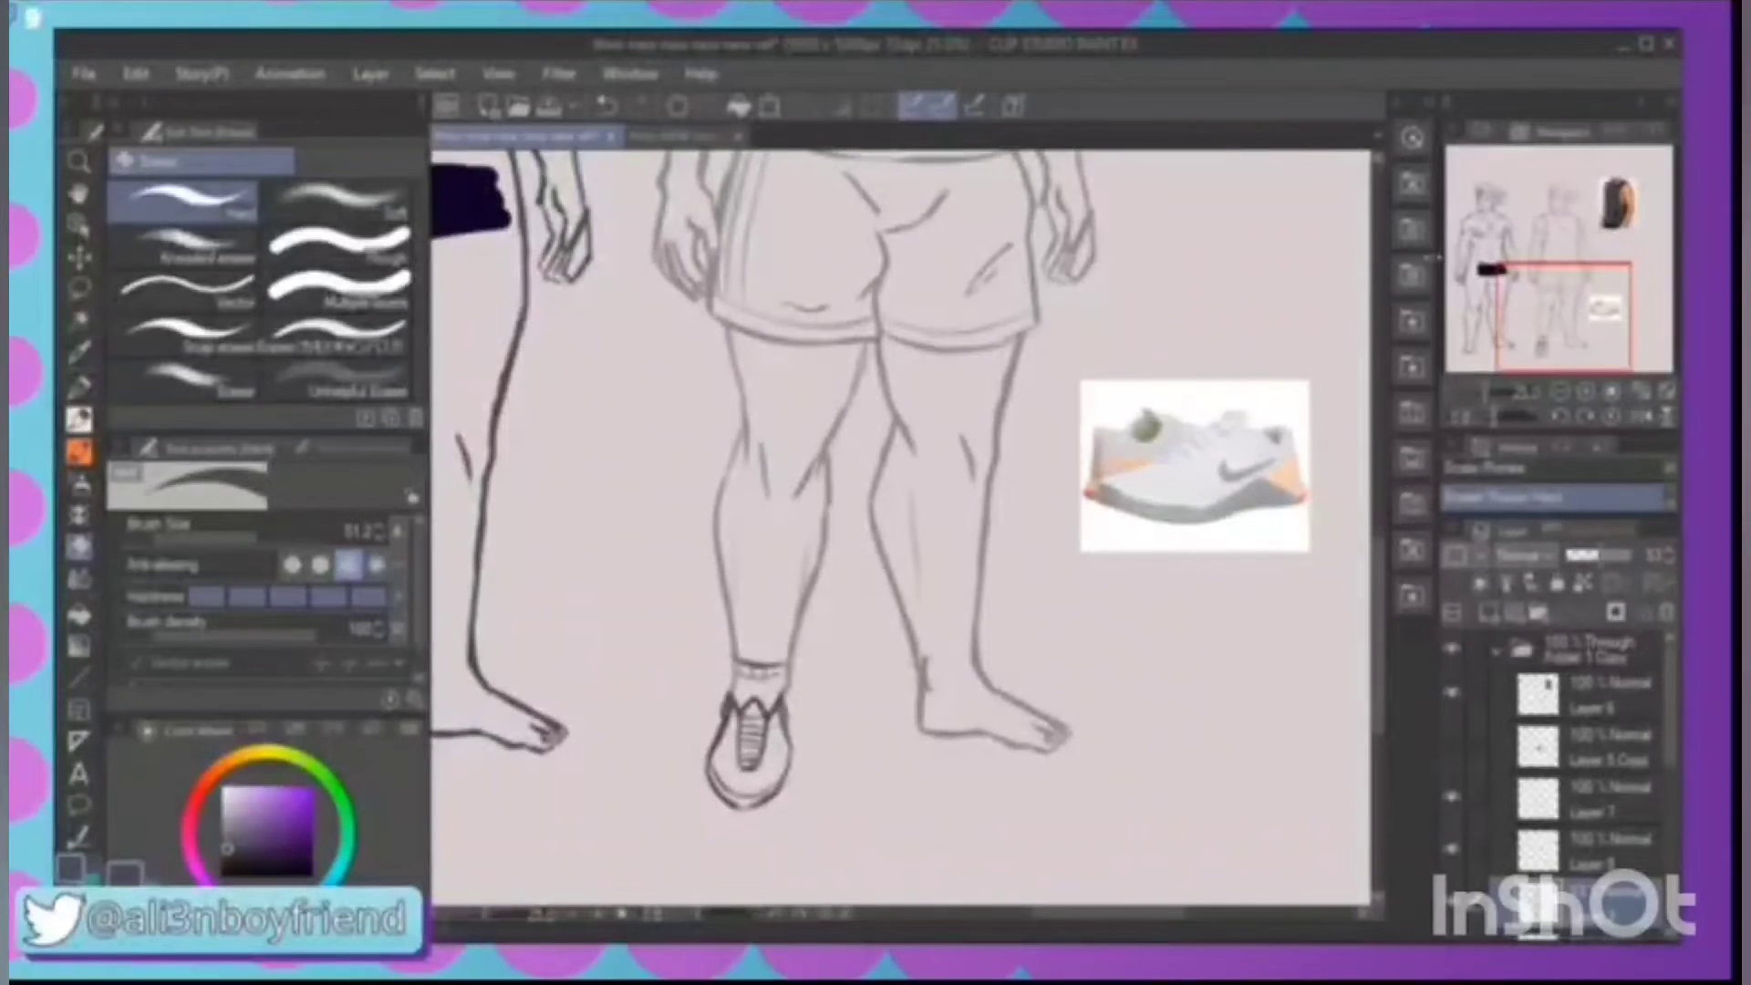
{"action": "left_click_drag", "start_coordinate": [1569, 299], "coordinate": [1565, 314]}
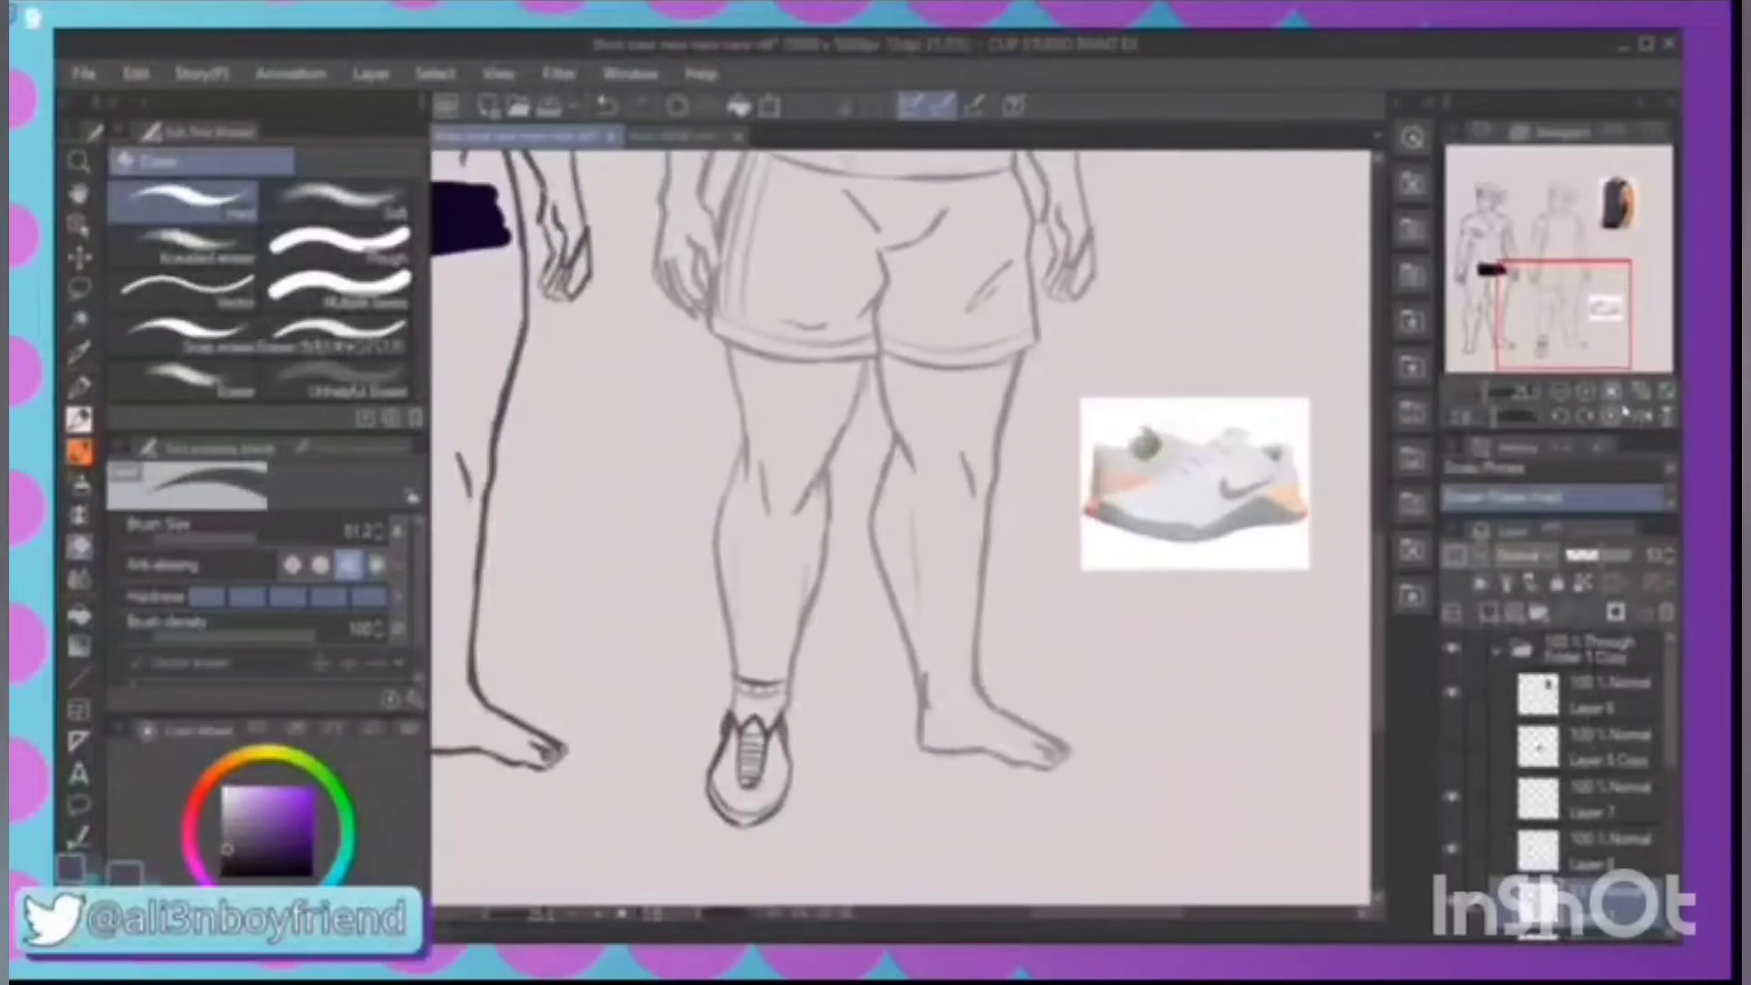
{"action": "left_click", "coordinate": [1625, 415]}
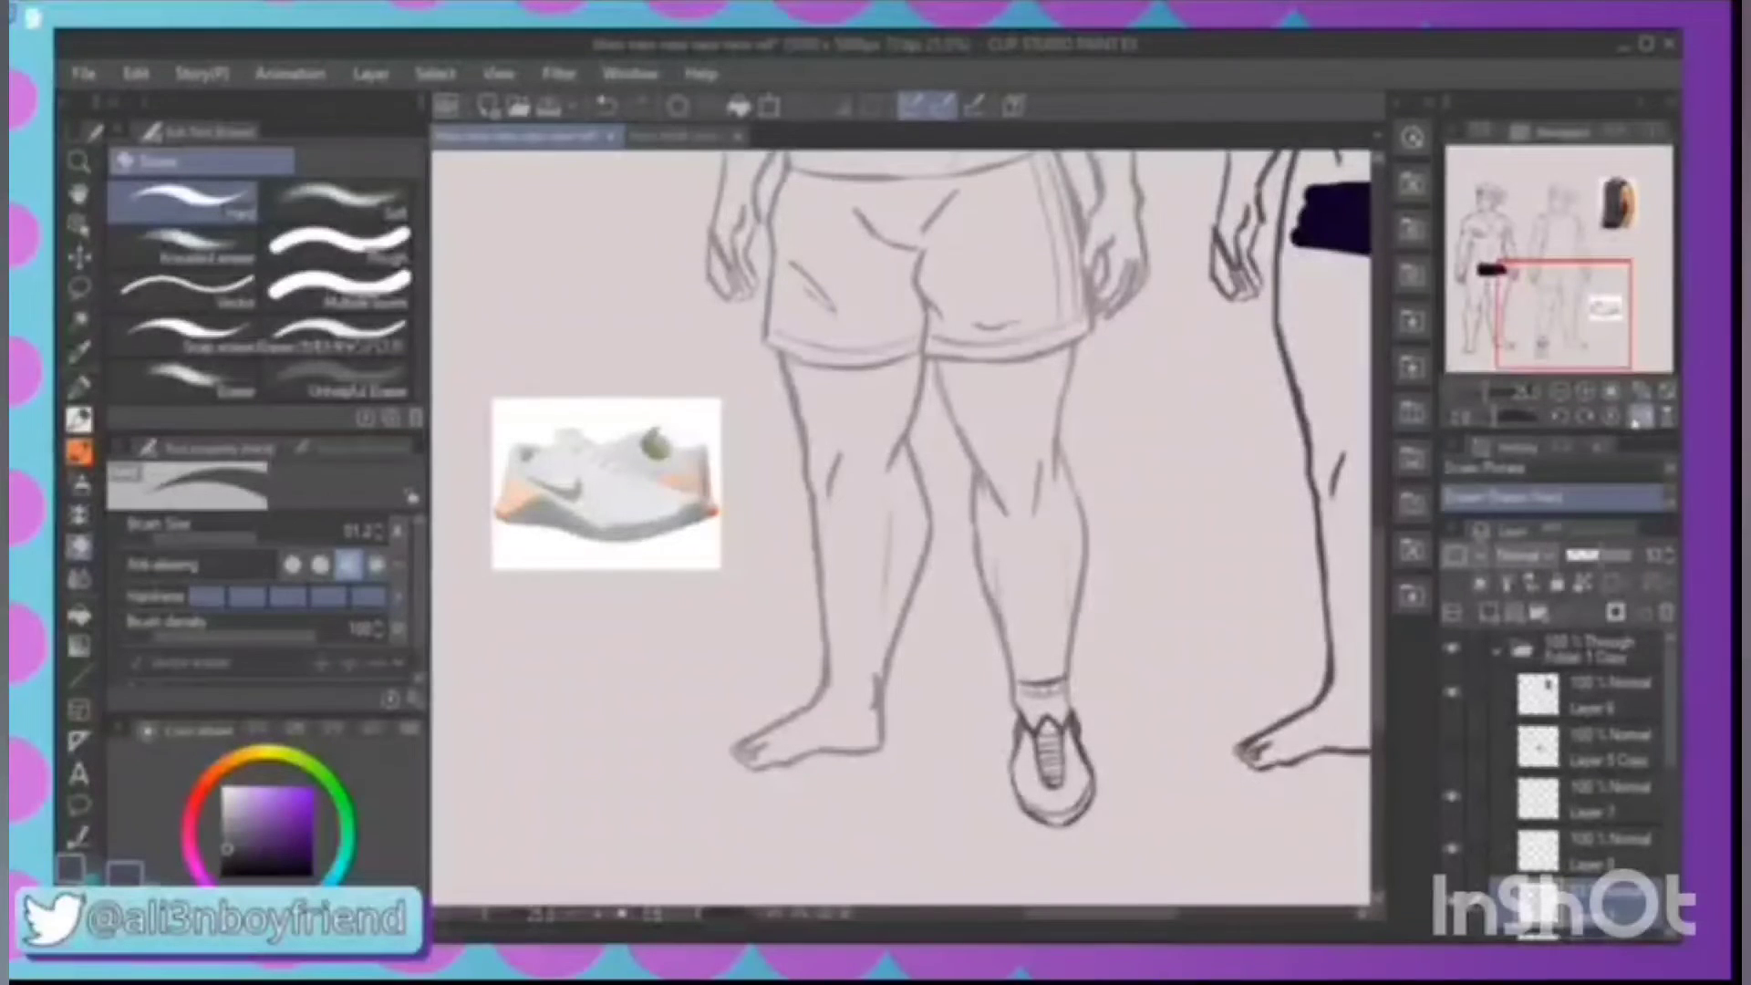
{"action": "mouse_move", "coordinate": [1563, 307]}
{"action": "left_mouse_down"}
{"action": "mouse_move", "coordinate": [1584, 295]}
{"action": "mouse_move", "coordinate": [1563, 226]}
{"action": "mouse_move", "coordinate": [1585, 284]}
{"action": "left_mouse_up"}
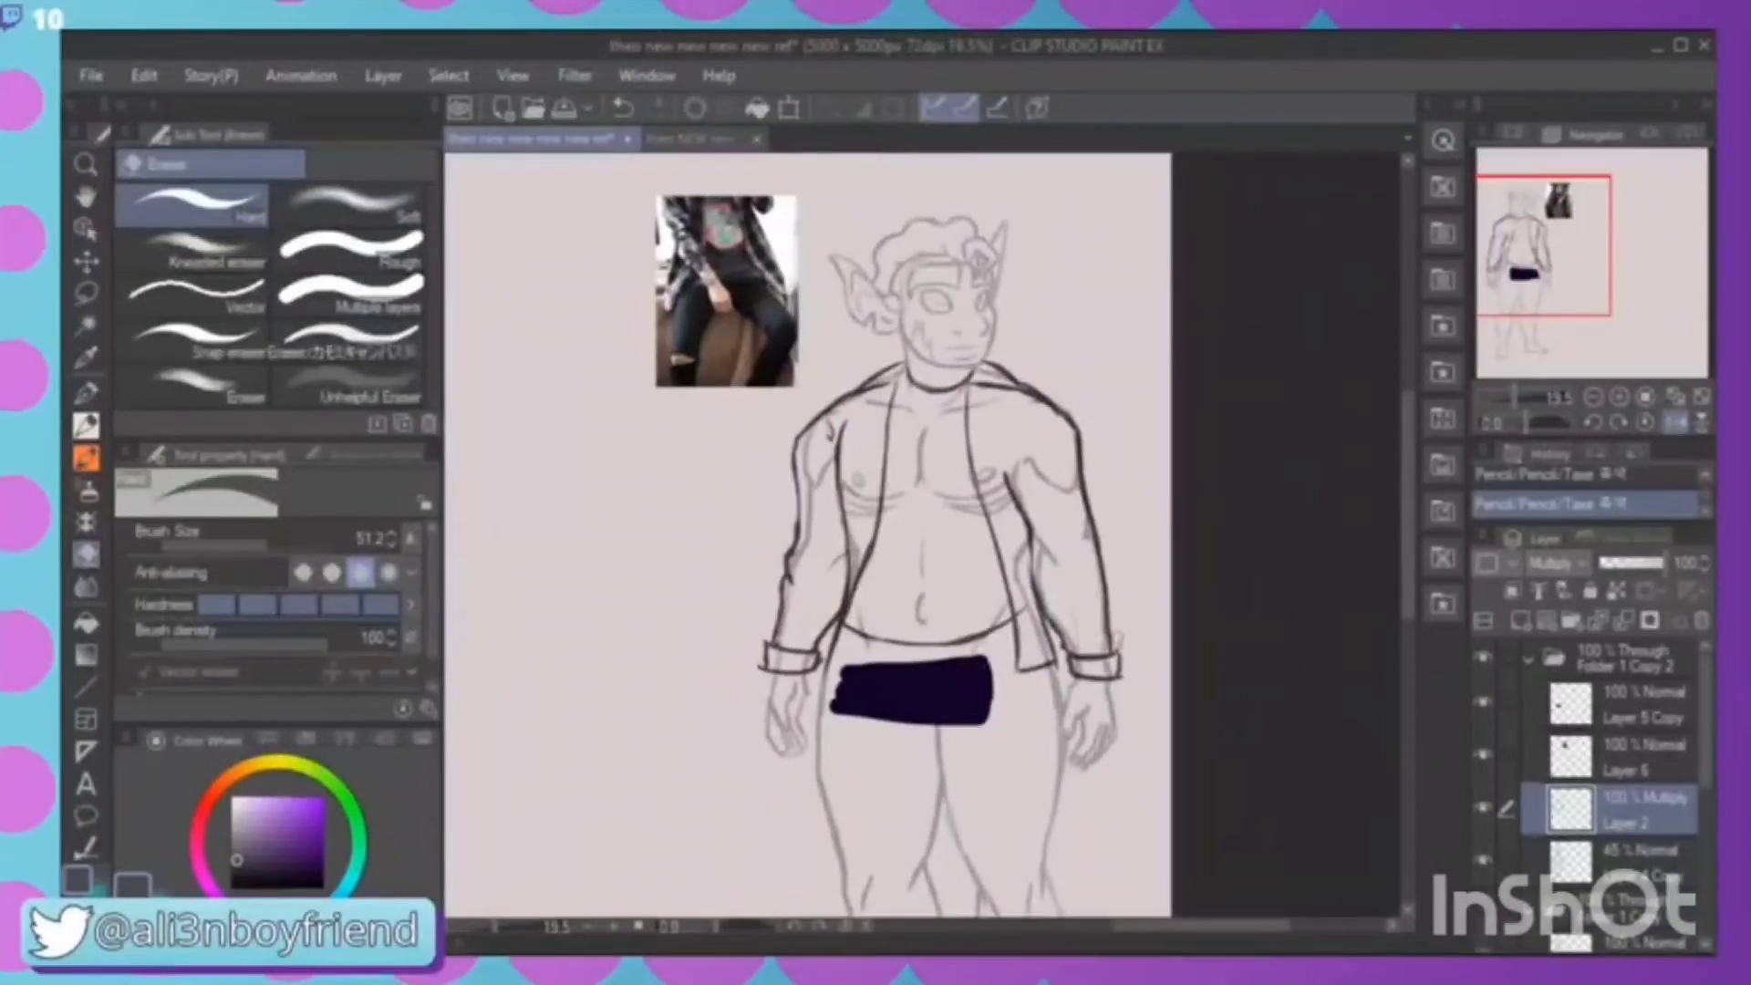
Erase and redraw the open jacket's lower corner beside the cuffed sleeve on Layer 2, and pencil fold lines at the elbow and armpit
{"action": "mouse_move", "coordinate": [1033, 566]}
{"action": "left_mouse_down"}
{"action": "mouse_move", "coordinate": [1036, 604]}
{"action": "mouse_move", "coordinate": [1120, 644]}
{"action": "left_mouse_up"}
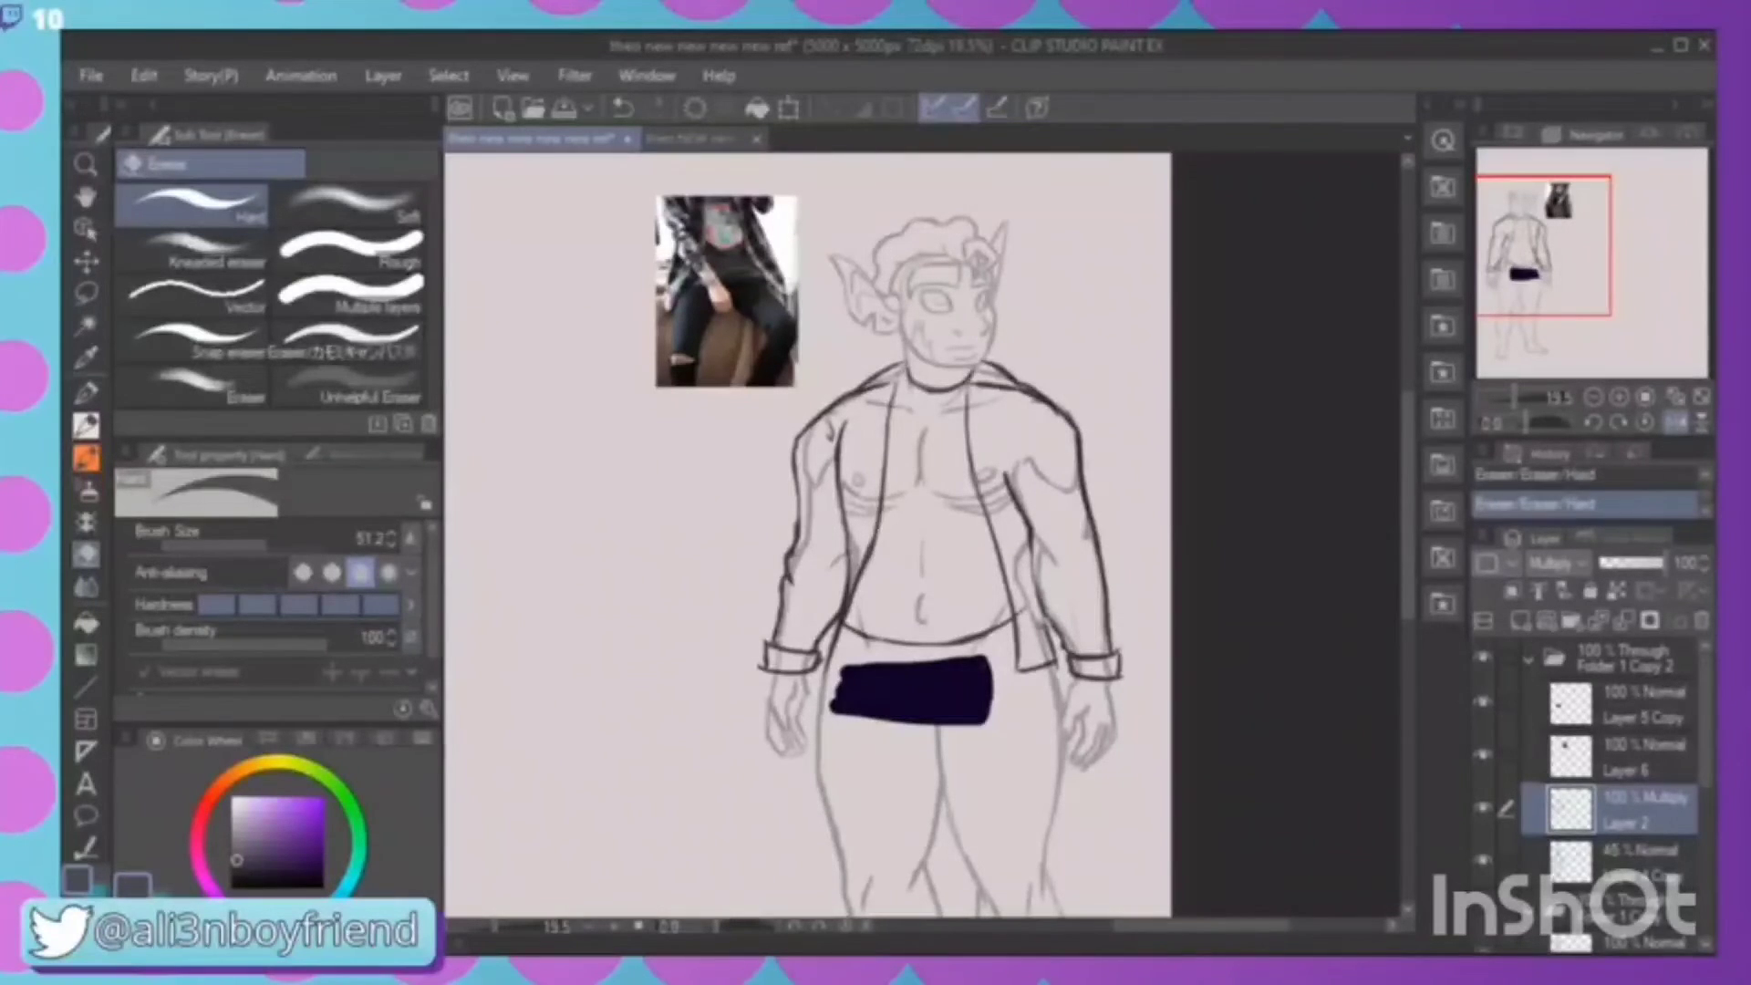
{"action": "left_click_drag", "start_coordinate": [1044, 602], "coordinate": [1018, 680]}
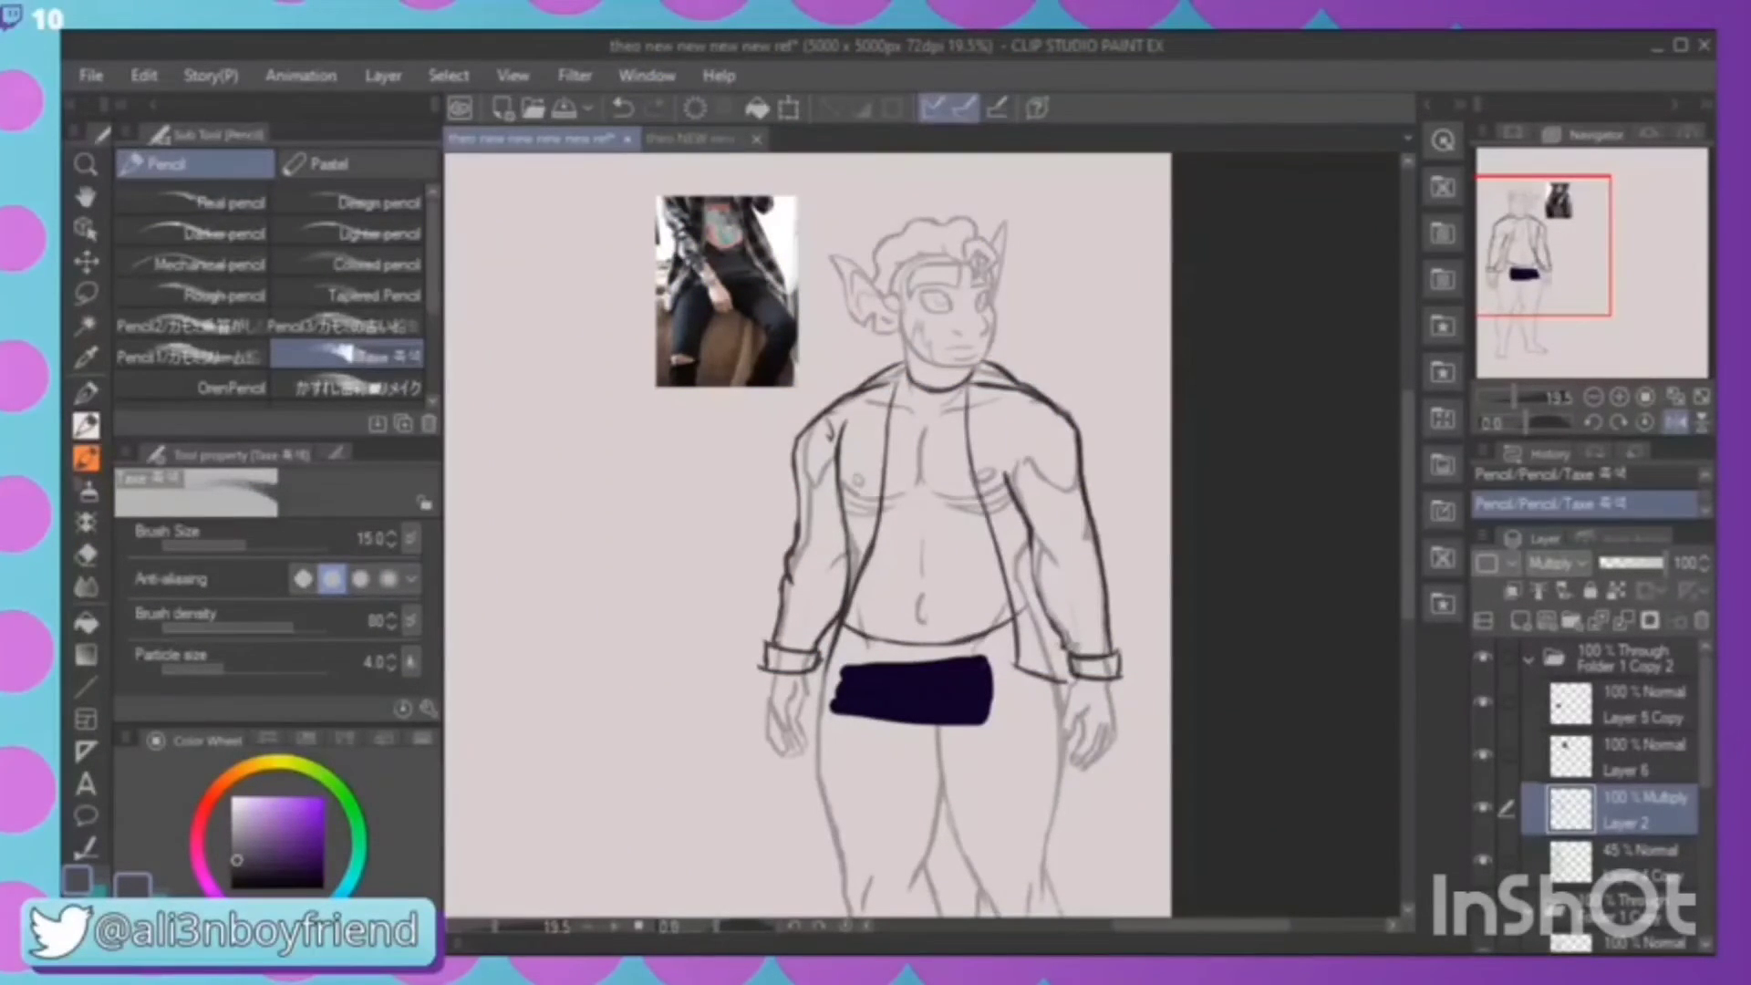
{"action": "left_click_drag", "start_coordinate": [1034, 567], "coordinate": [1065, 648]}
{"action": "left_click_drag", "start_coordinate": [1048, 542], "coordinate": [1084, 572]}
{"action": "left_click_drag", "start_coordinate": [1029, 435], "coordinate": [1018, 465]}
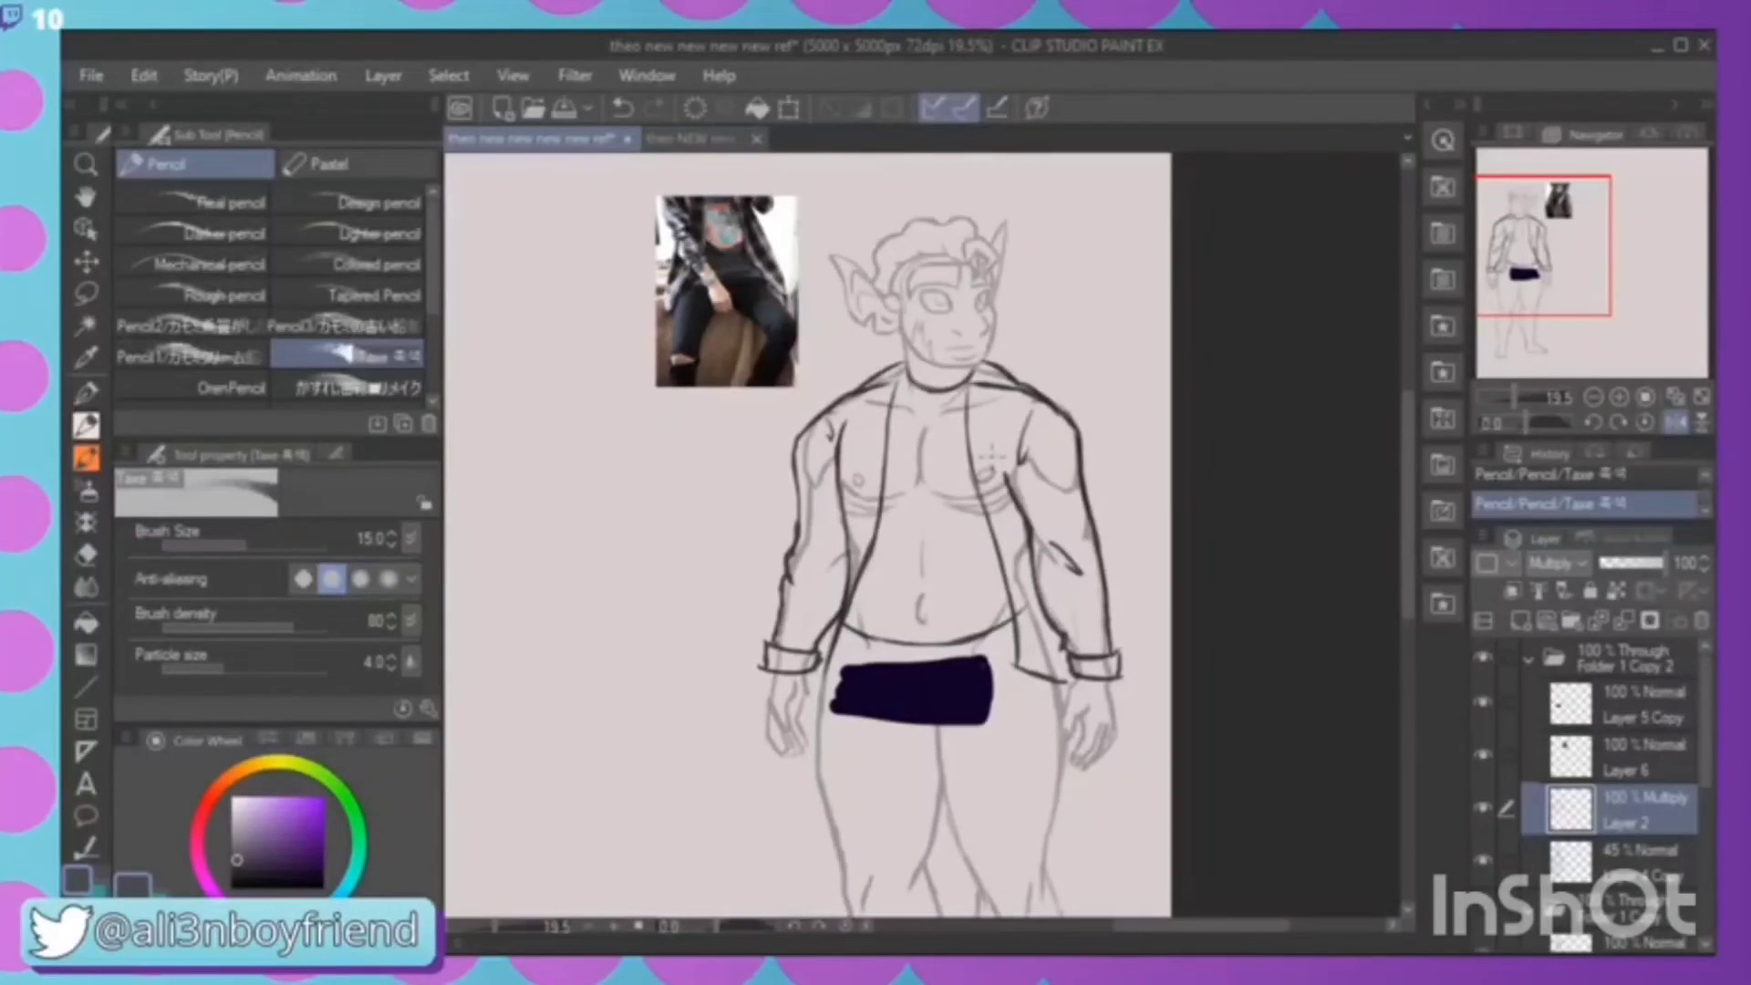
Pencil the jacket's front edge from the collar down to the hem beside the cuff, and erase the overlapping old edge line
{"action": "mouse_move", "coordinate": [964, 390]}
{"action": "left_mouse_down"}
{"action": "mouse_move", "coordinate": [999, 680]}
{"action": "mouse_move", "coordinate": [1063, 683]}
{"action": "left_mouse_up"}
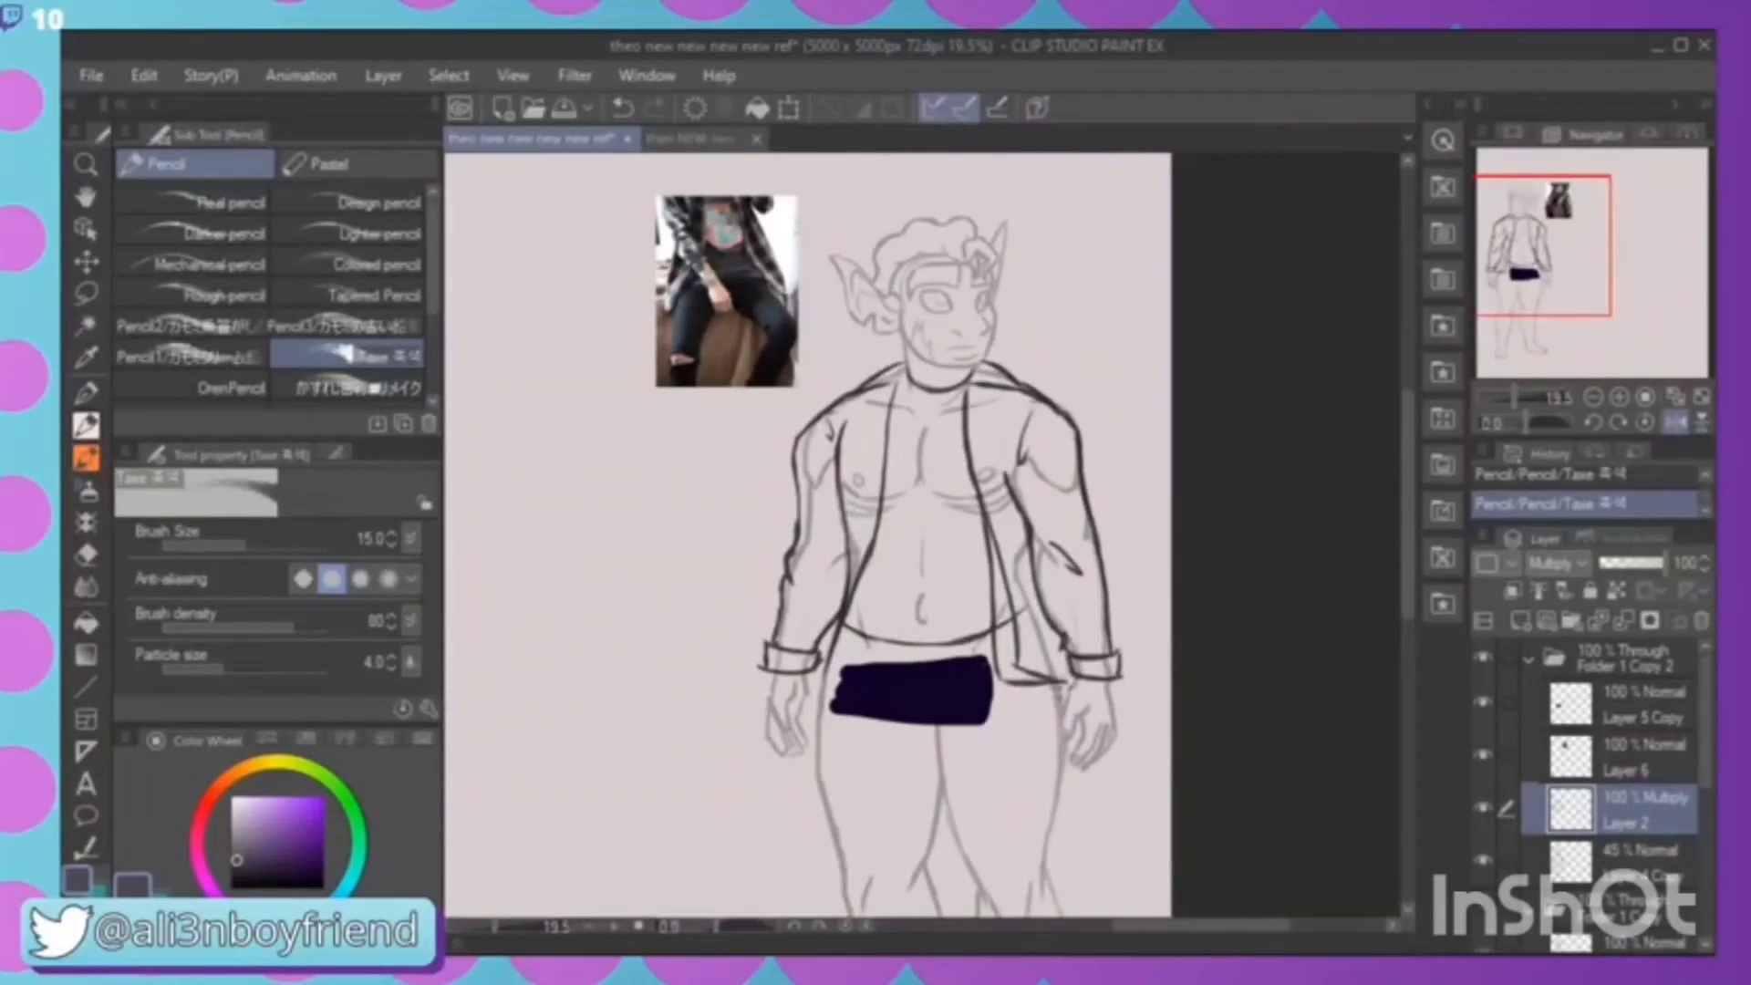
{"action": "left_click_drag", "start_coordinate": [1066, 649], "coordinate": [1064, 680]}
{"action": "key", "text": "e"}
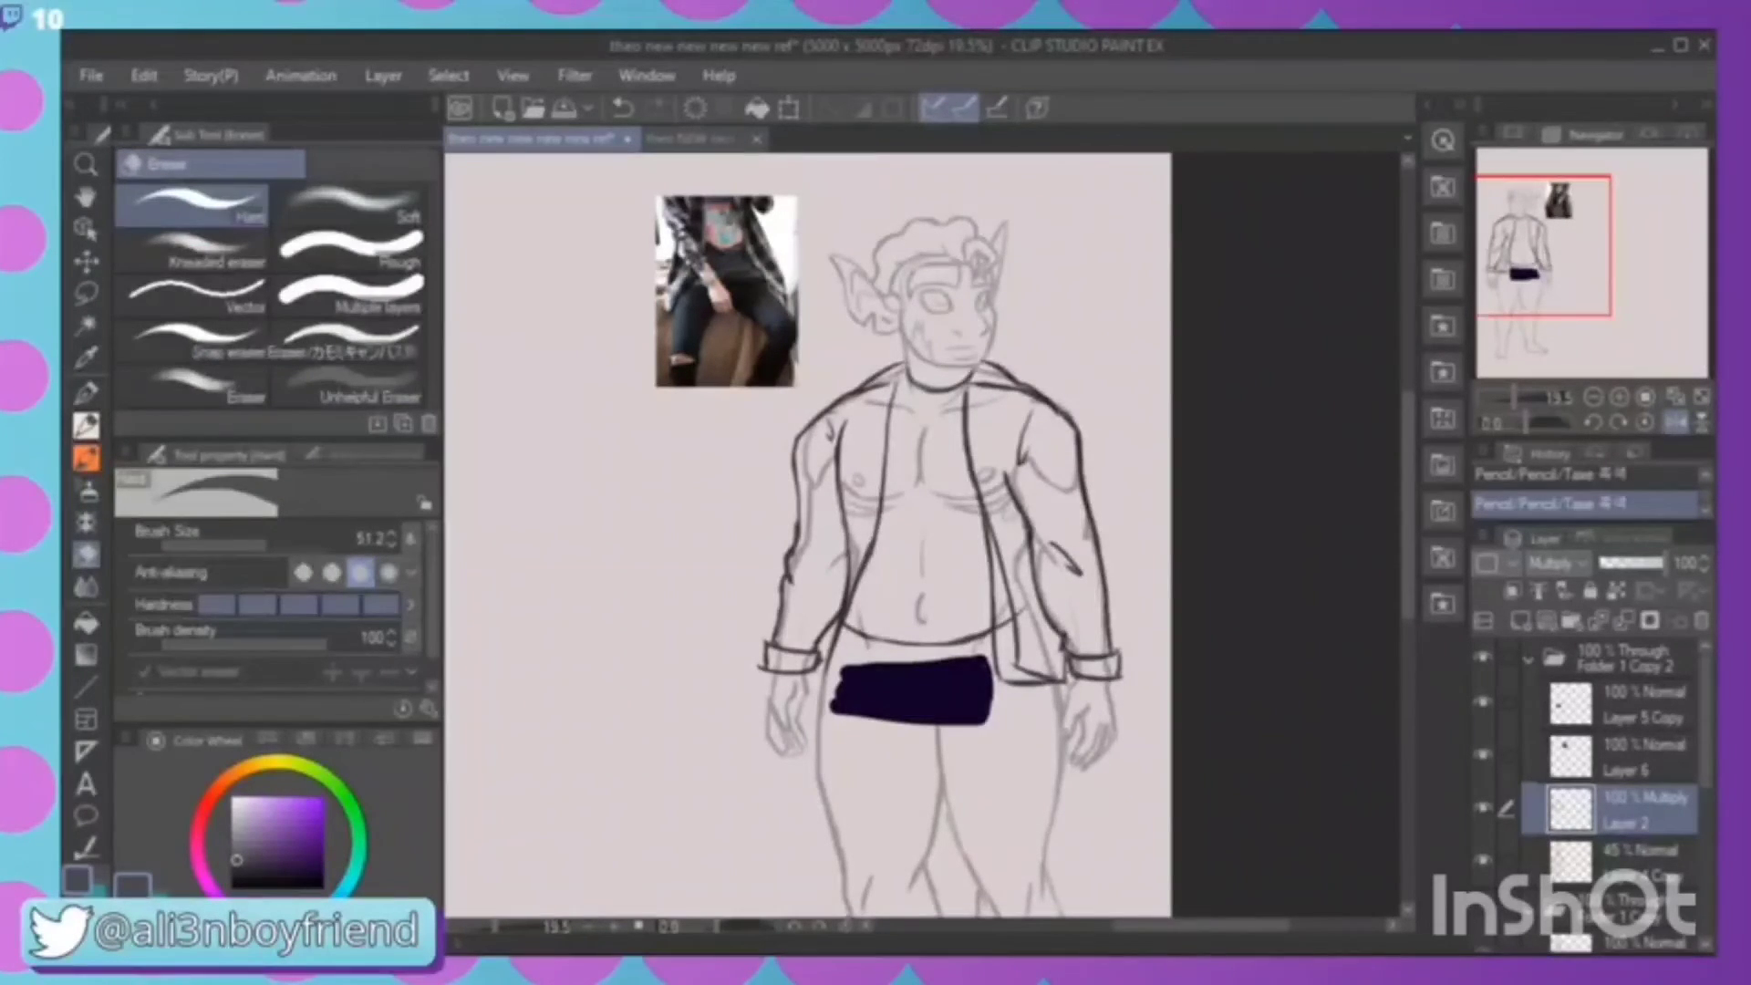
{"action": "mouse_move", "coordinate": [1005, 575]}
{"action": "left_mouse_down"}
{"action": "mouse_move", "coordinate": [1010, 626]}
{"action": "mouse_move", "coordinate": [1049, 679]}
{"action": "left_mouse_up"}
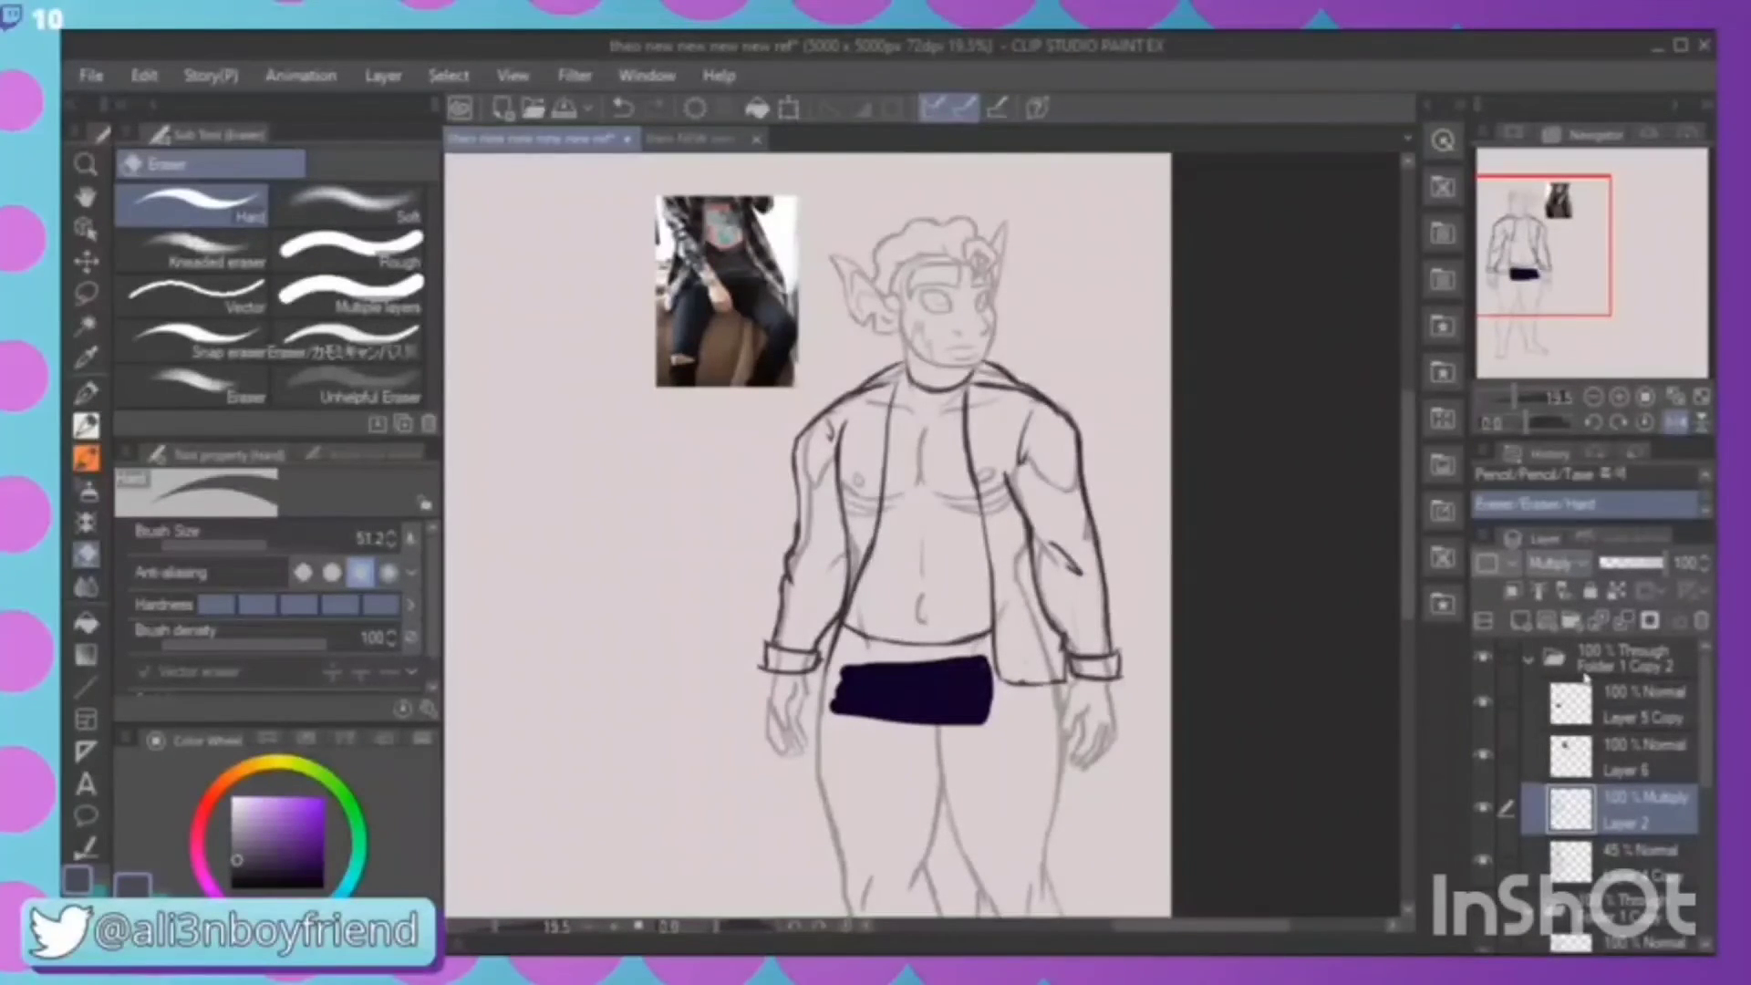
Erase the body sketch's arm and side lines showing through the jacket sleeve on the 45% opacity layer
{"action": "left_click", "coordinate": [1632, 858]}
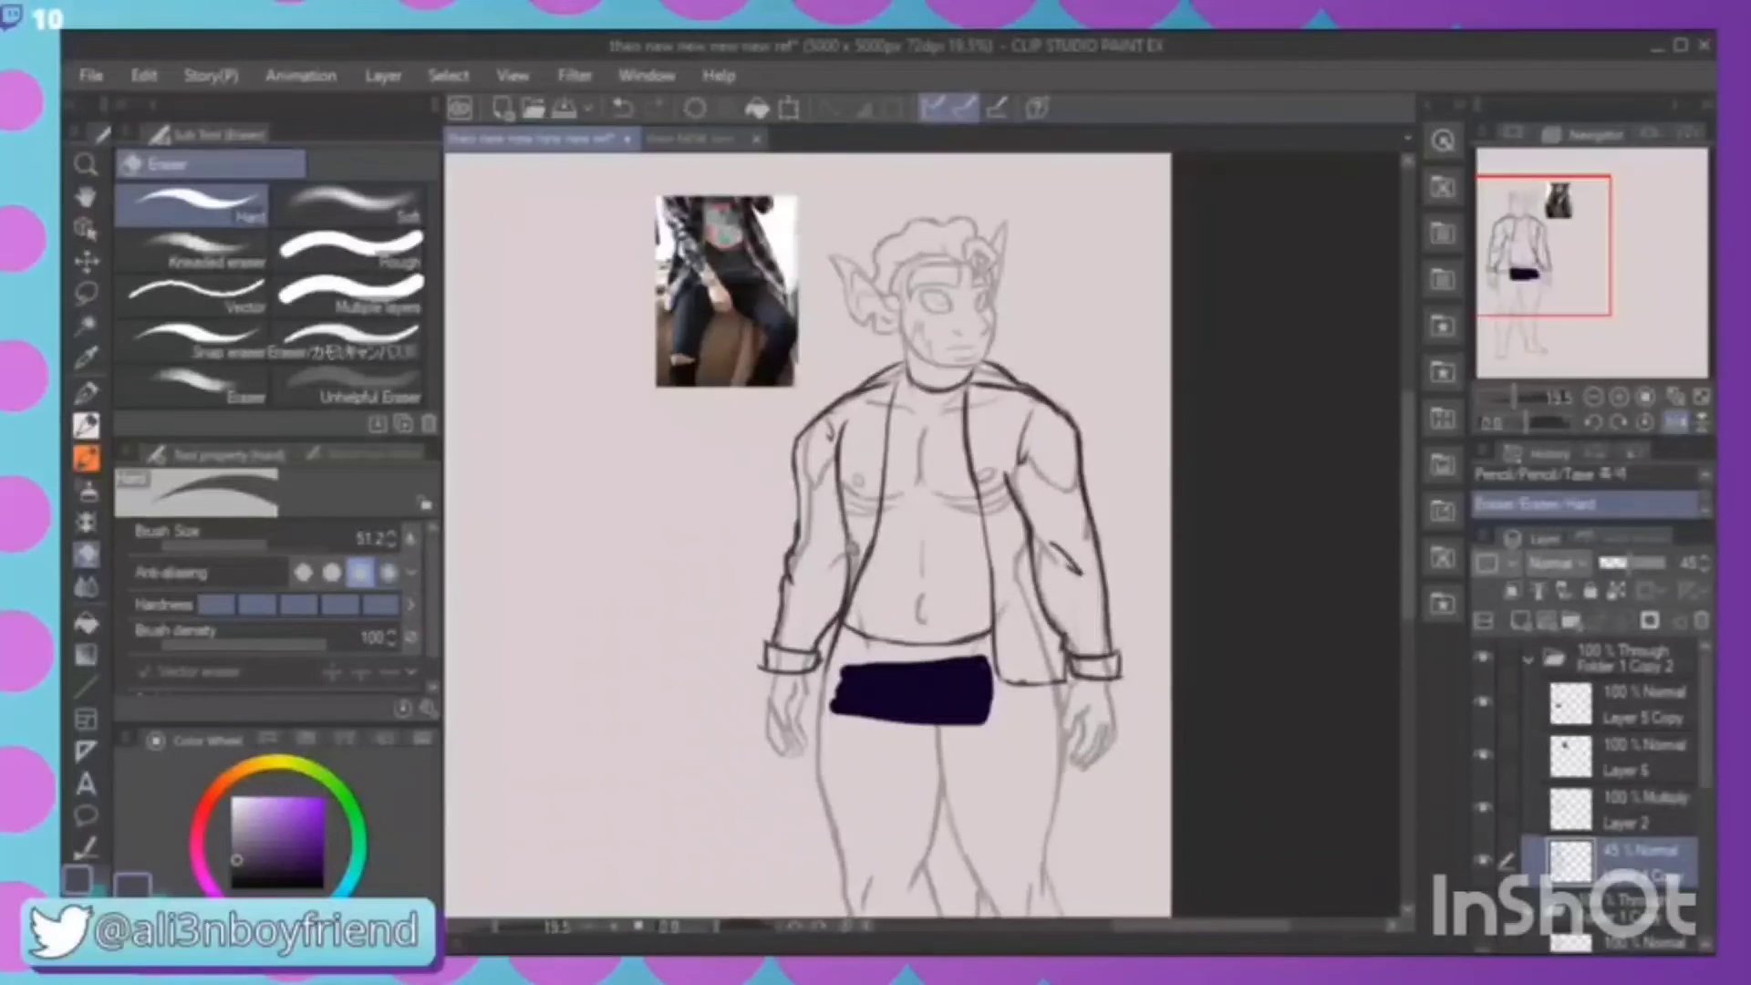
{"action": "left_click_drag", "start_coordinate": [859, 517], "coordinate": [832, 595]}
{"action": "left_click_drag", "start_coordinate": [803, 525], "coordinate": [786, 666]}
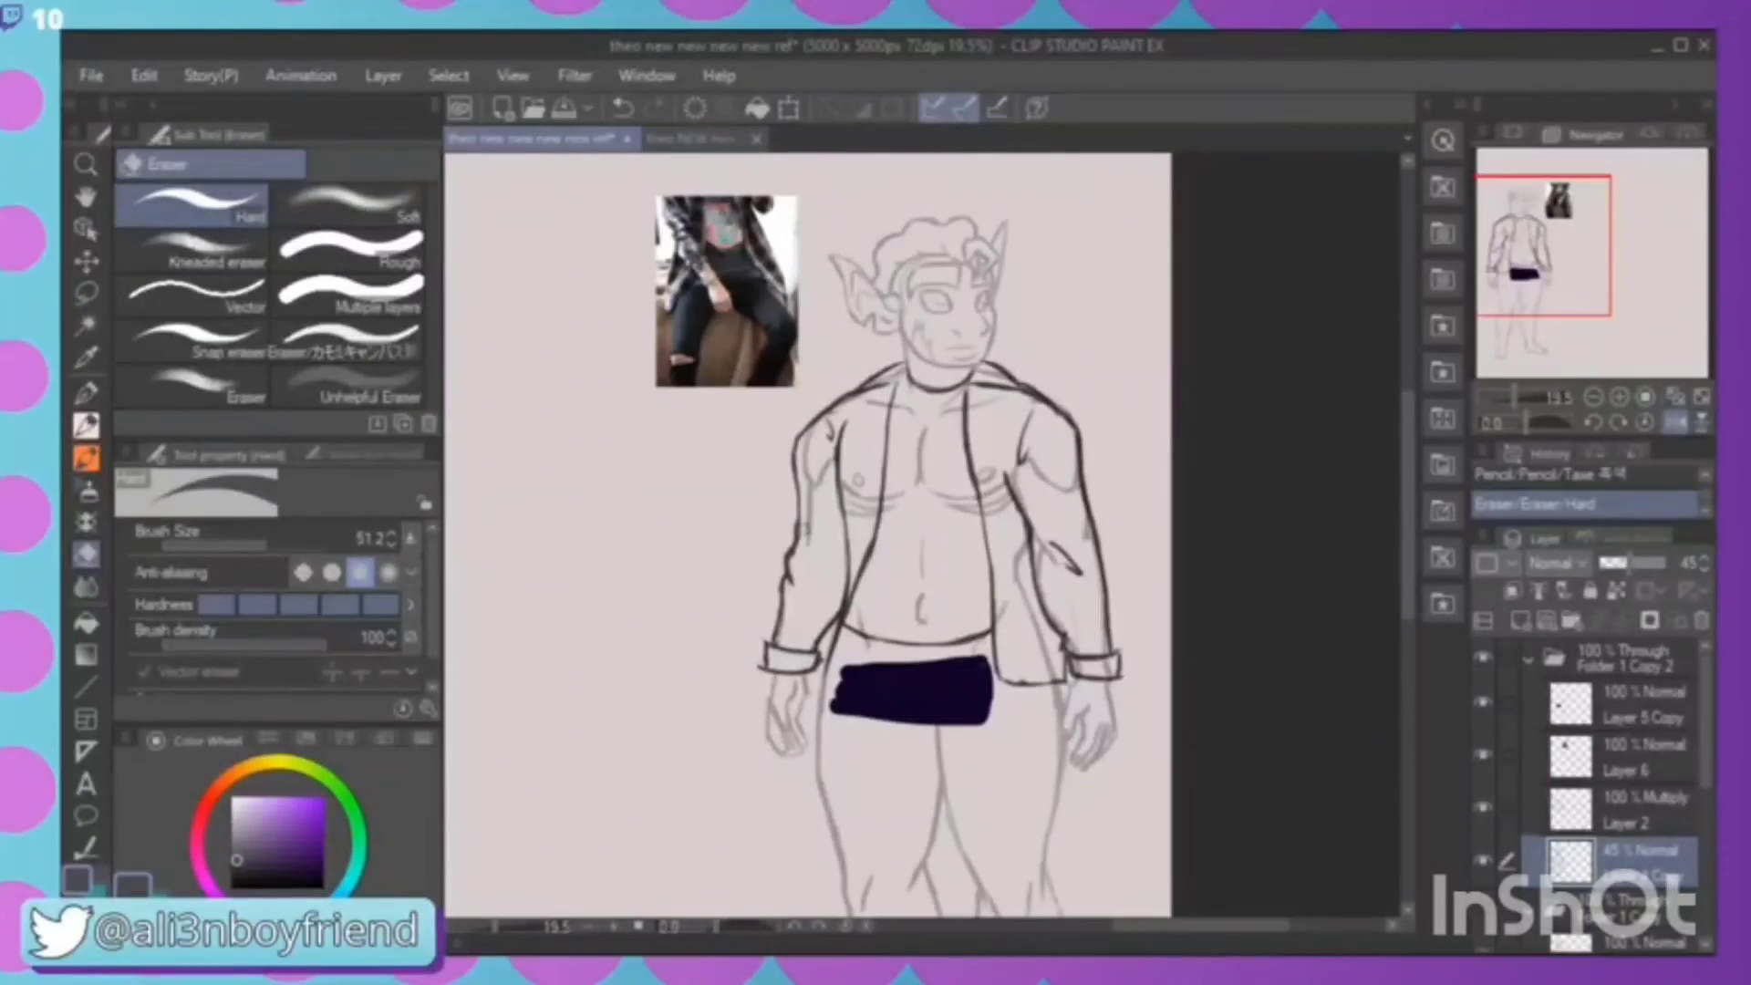
{"action": "mouse_move", "coordinate": [803, 543]}
{"action": "left_mouse_down"}
{"action": "mouse_move", "coordinate": [862, 457]}
{"action": "mouse_move", "coordinate": [860, 515]}
{"action": "left_mouse_up"}
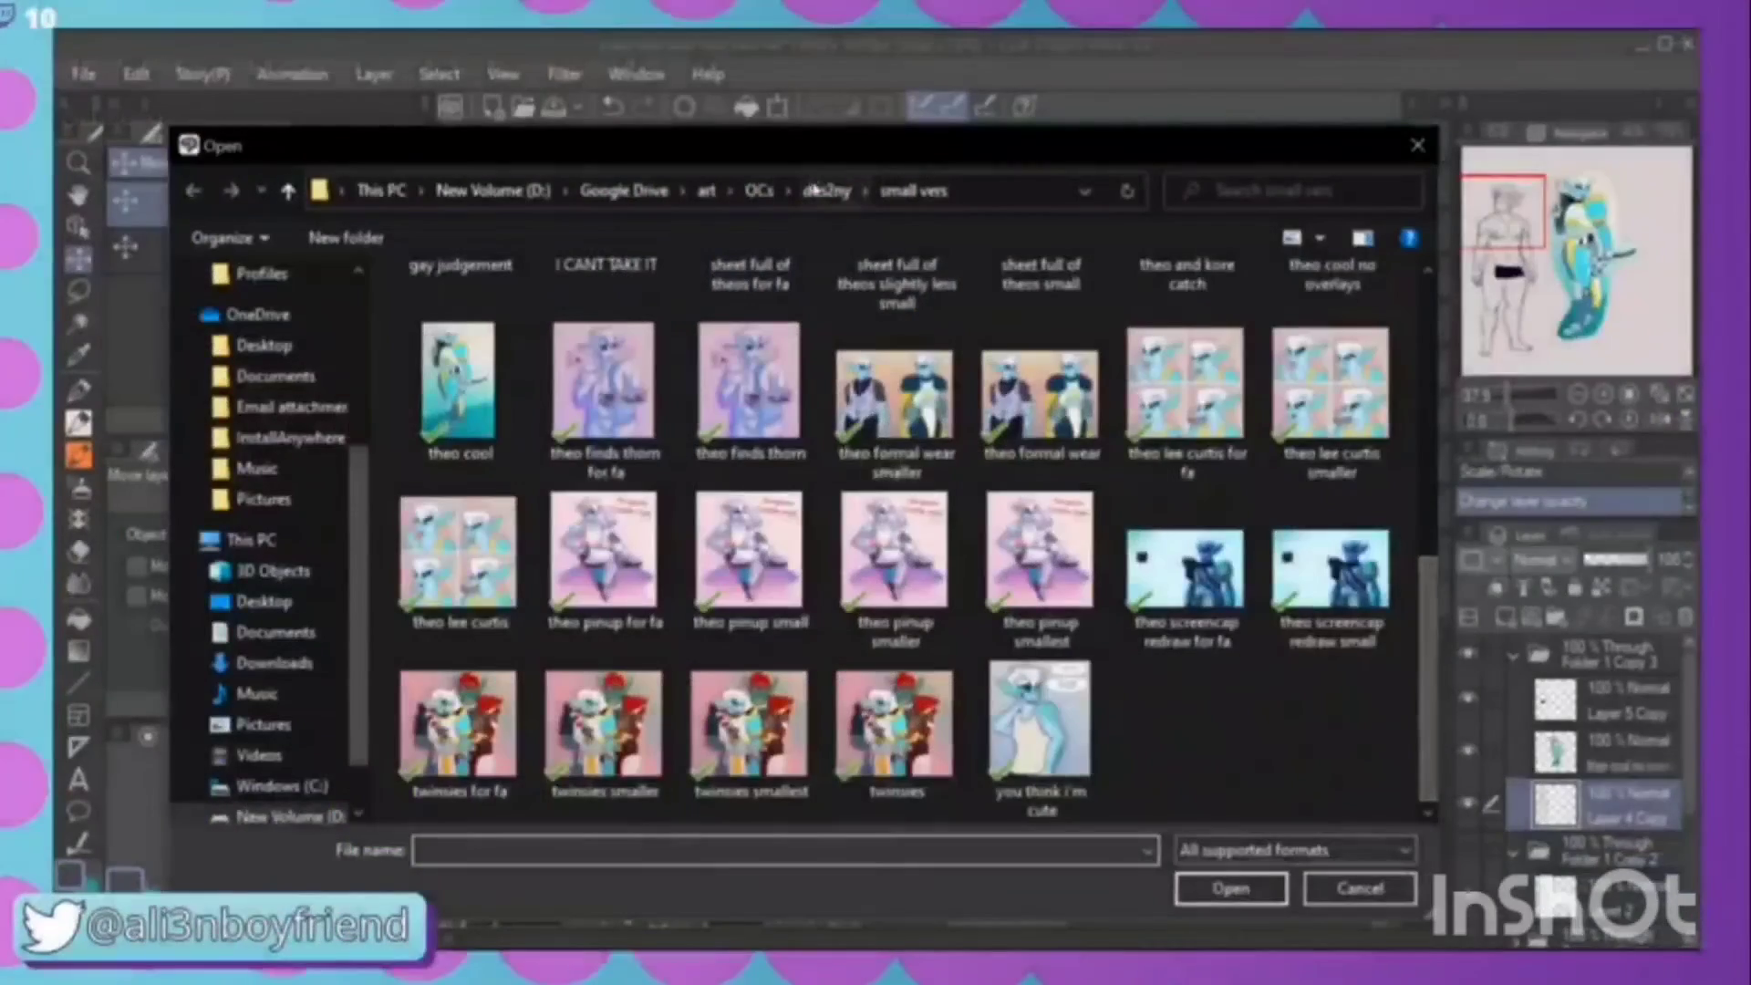
Open the theo image from the des2ny folder and bring the character's head into view
{"action": "key", "text": "alt+Up"}
{"action": "left_click_drag", "start_coordinate": [1428, 399], "coordinate": [1434, 769]}
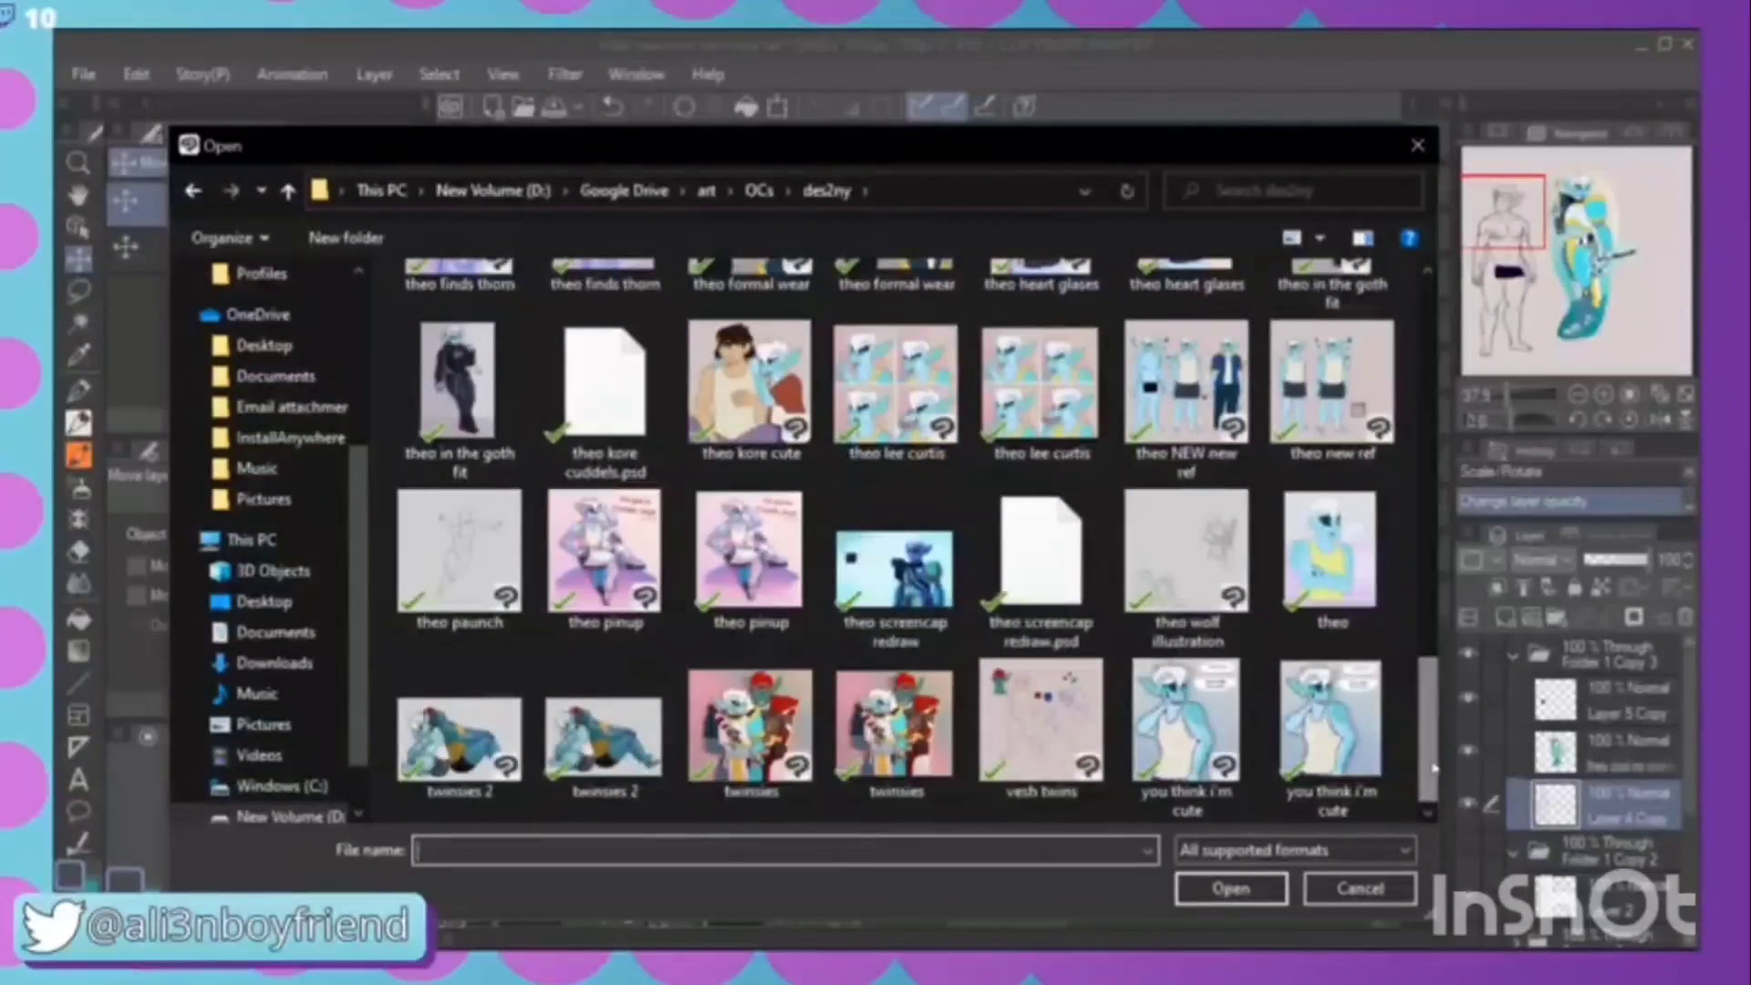
{"action": "left_click", "coordinate": [1370, 889]}
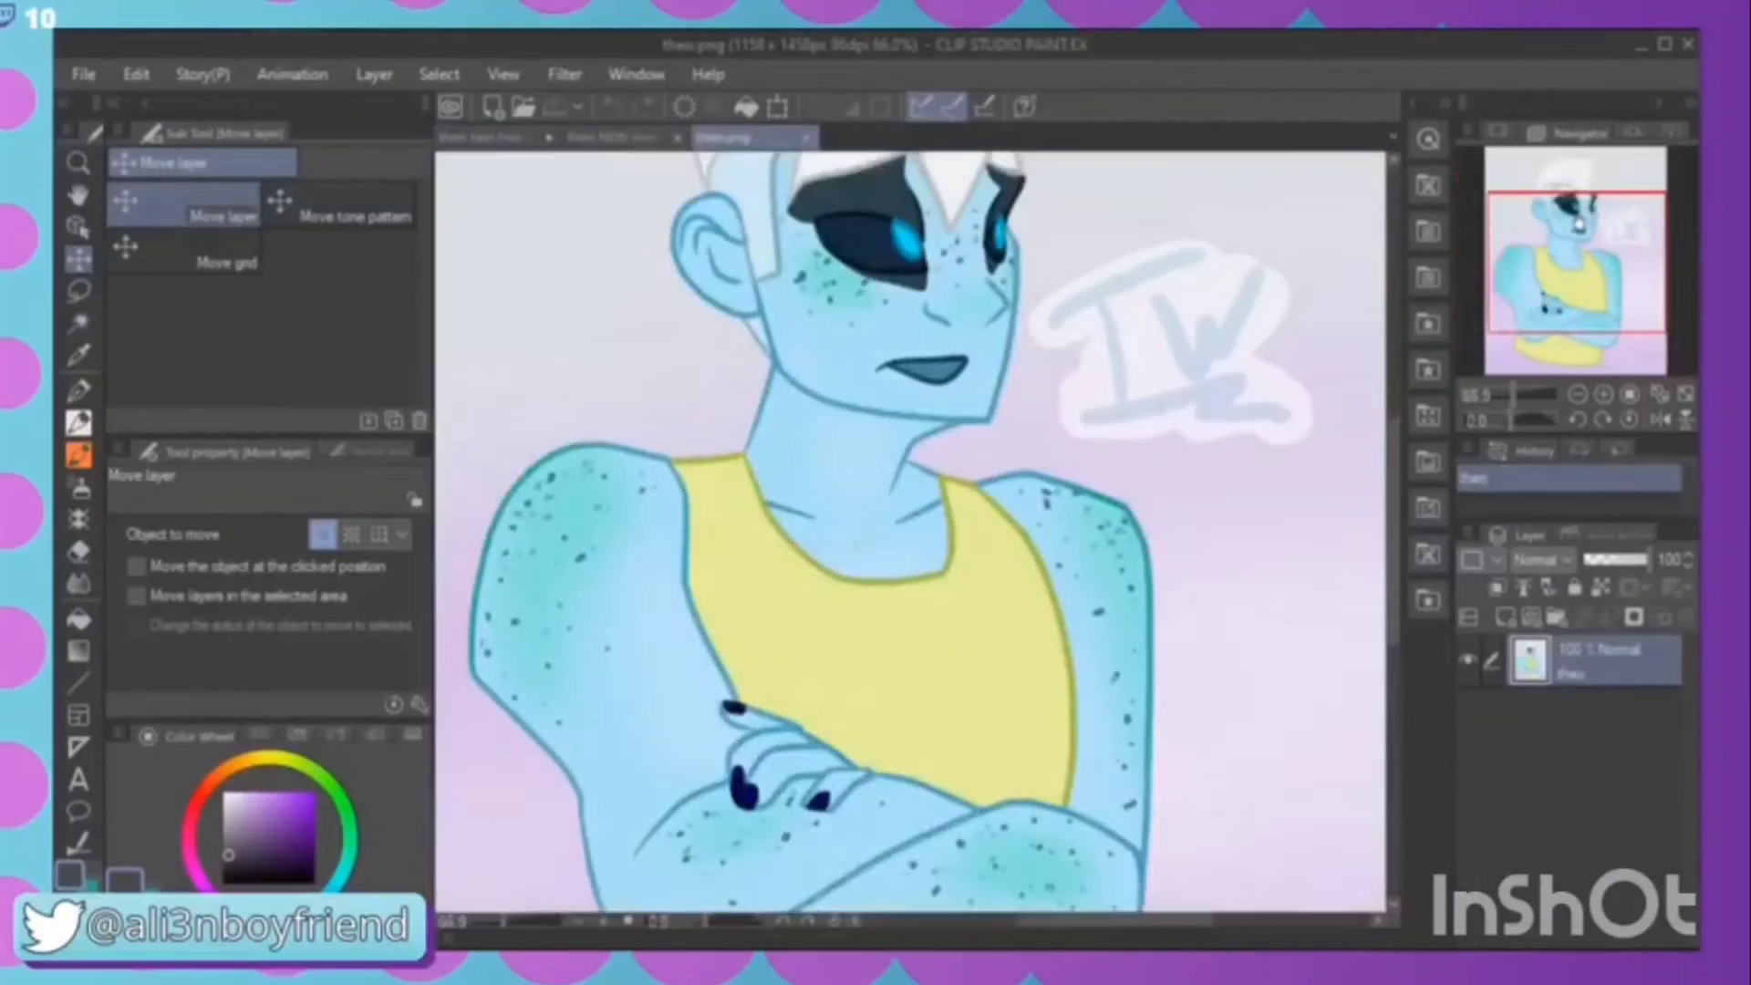
{"action": "left_click_drag", "start_coordinate": [1568, 220], "coordinate": [1567, 182]}
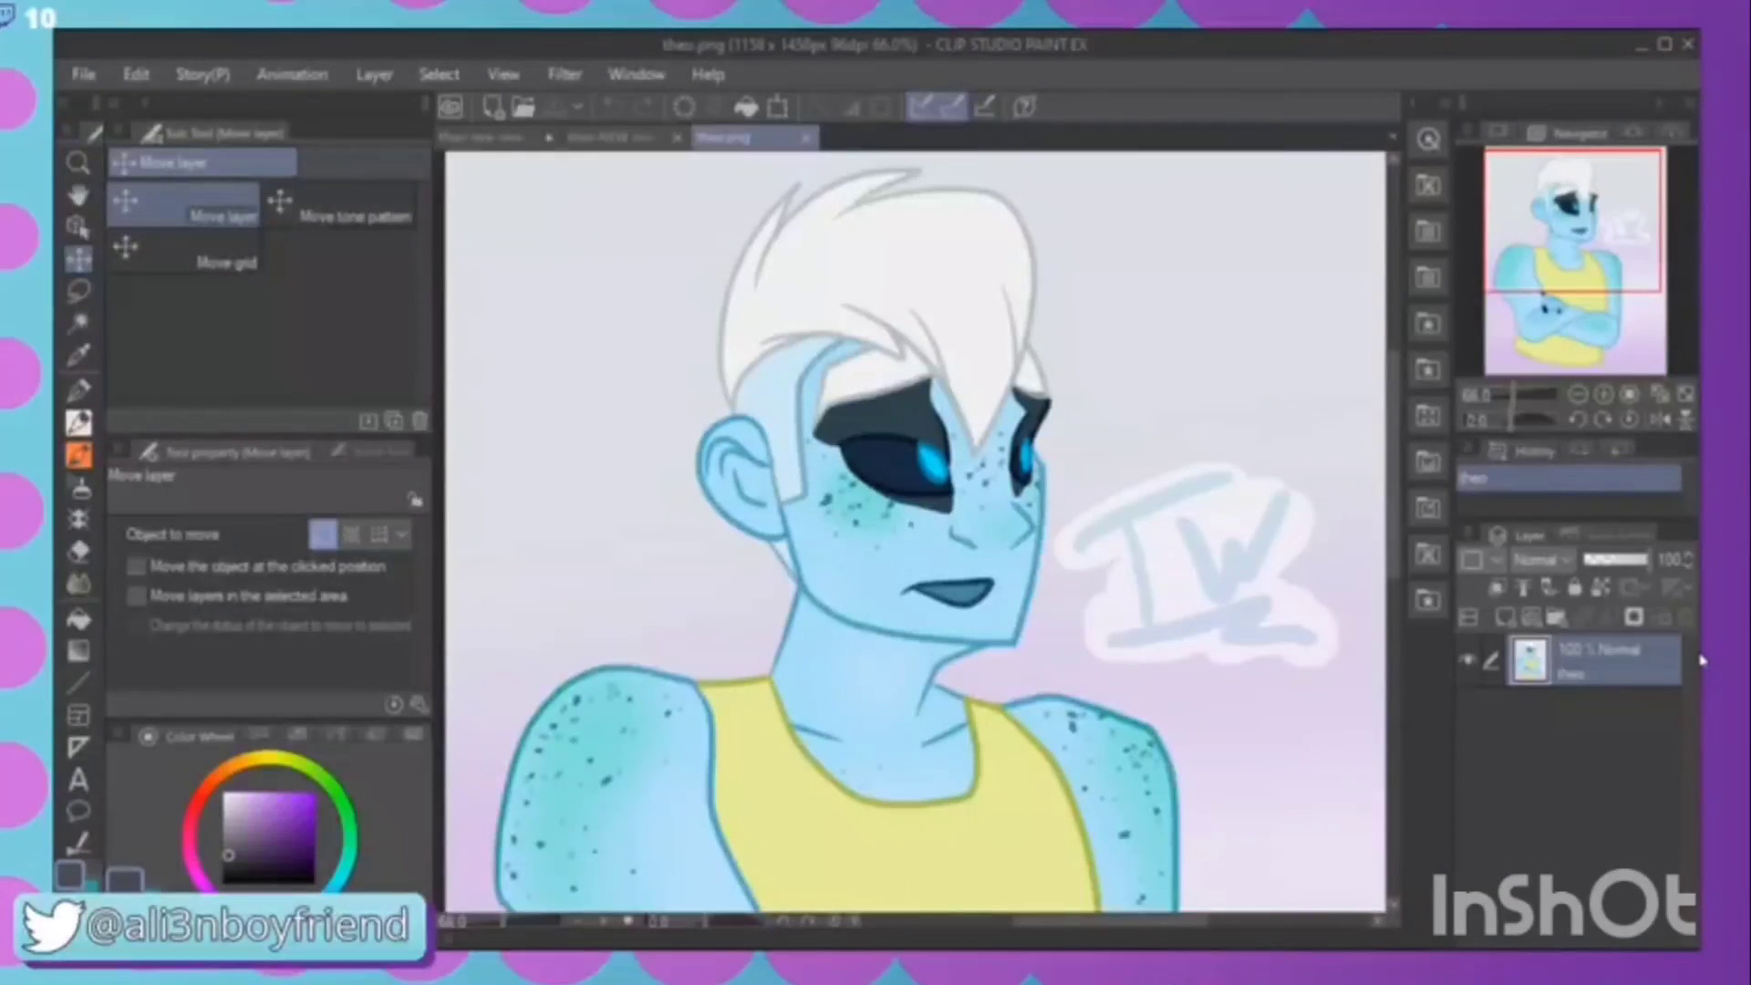
{"action": "left_click", "coordinate": [1704, 661]}
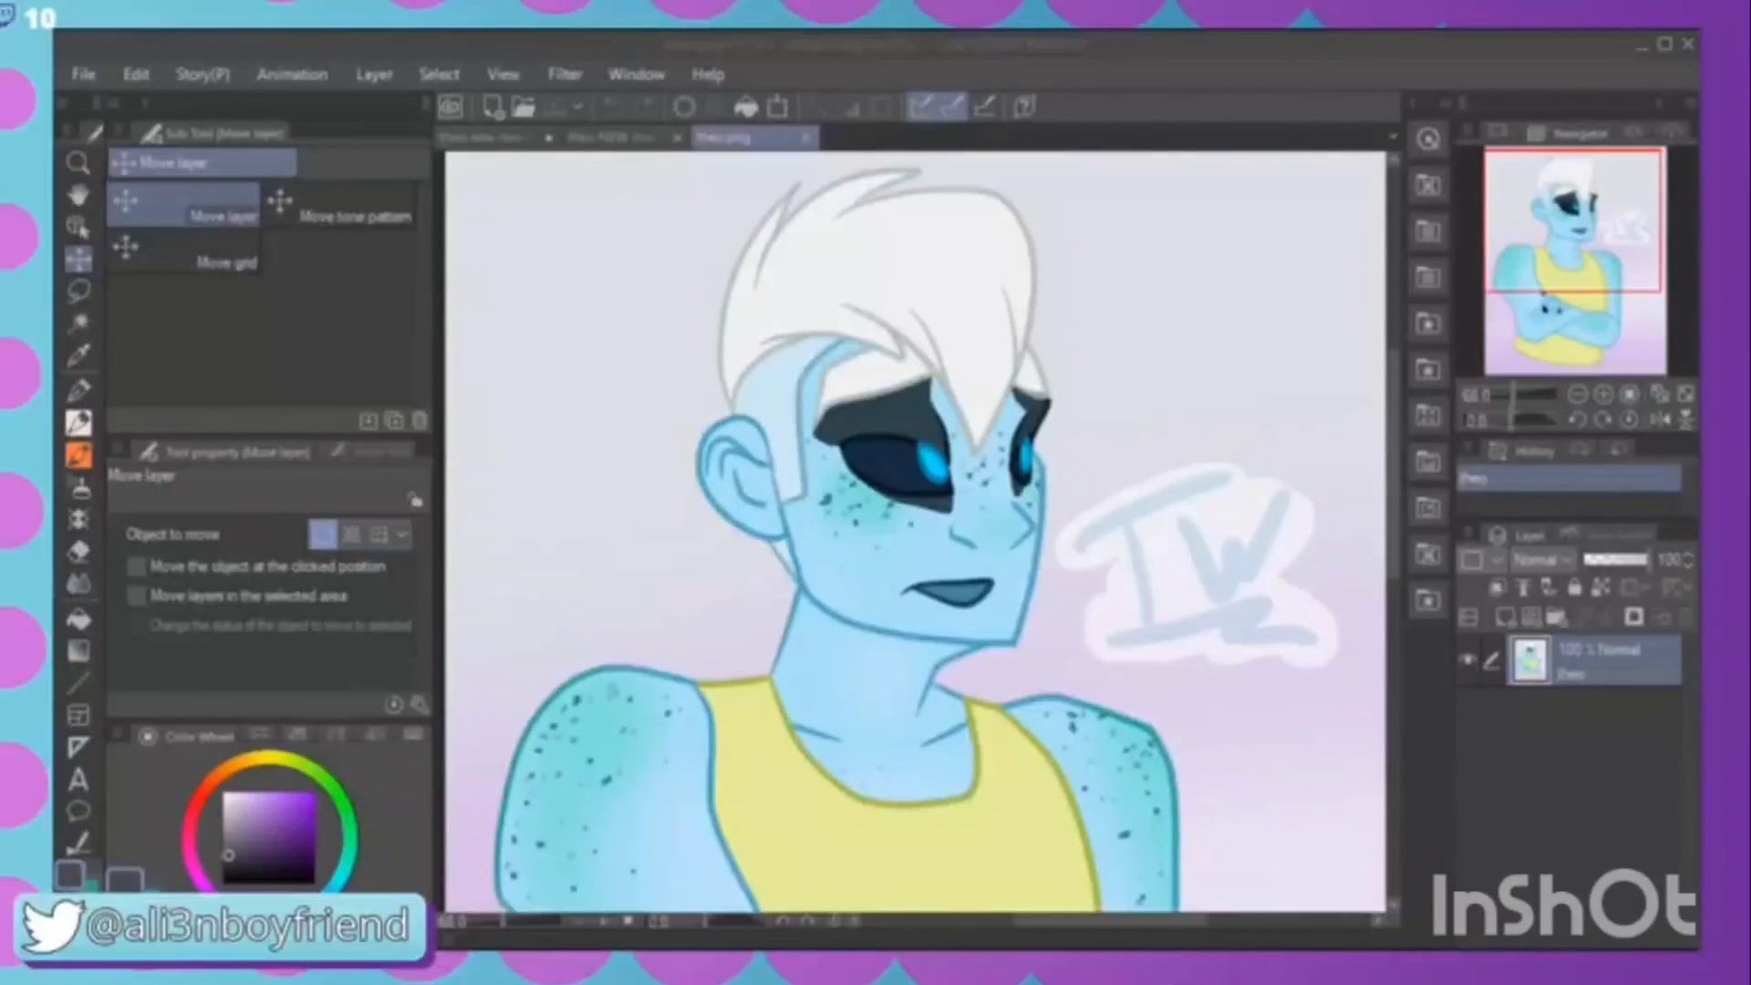
Compare the new reference's line art with theo.png, and close theo.png
{"action": "left_click", "coordinate": [497, 136]}
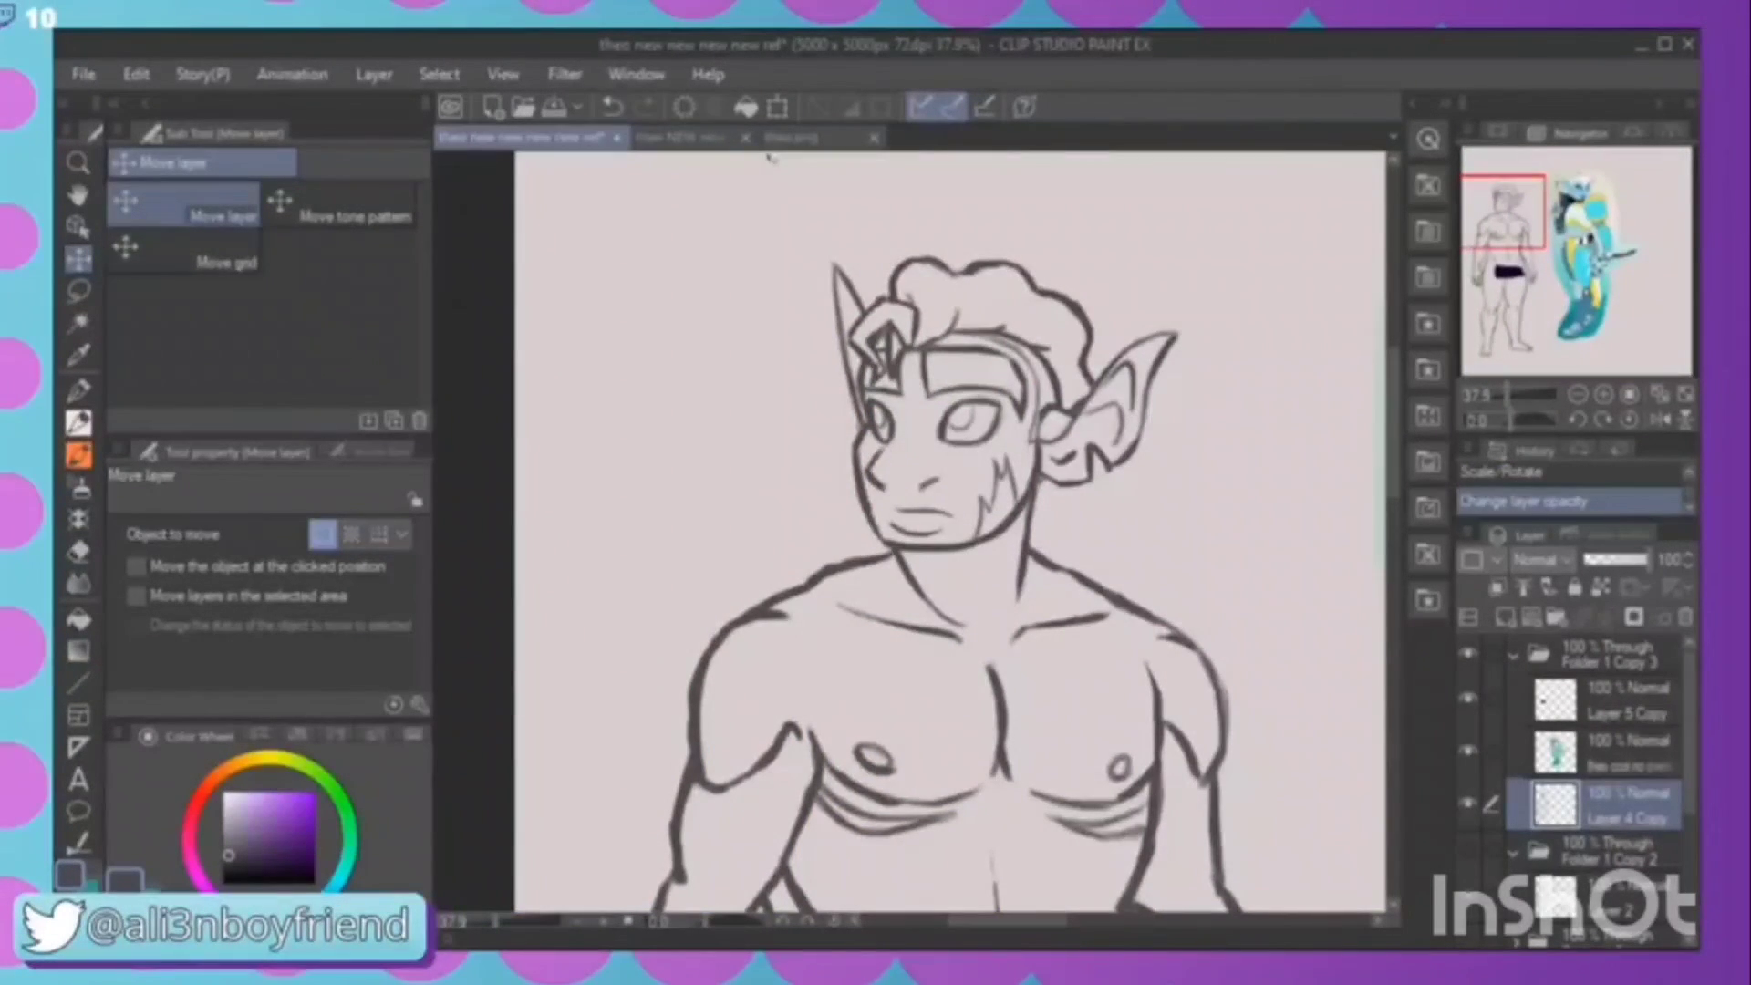
{"action": "left_click", "coordinate": [783, 137]}
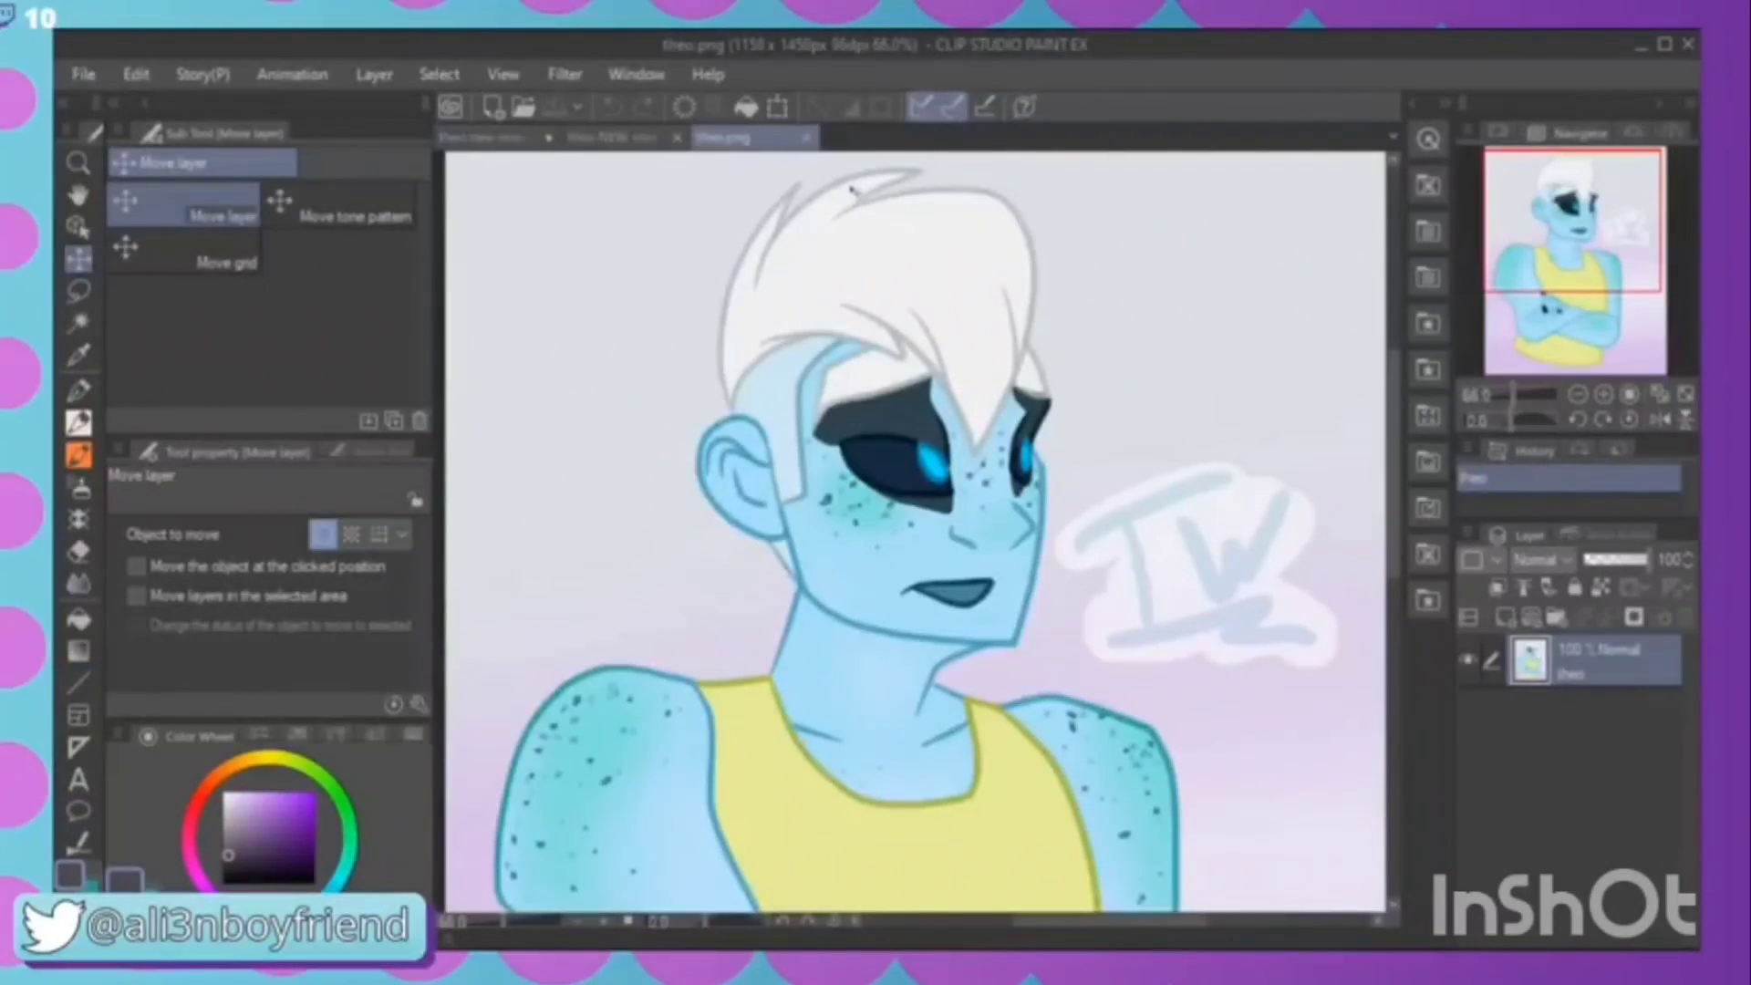
{"action": "left_click", "coordinate": [807, 137]}
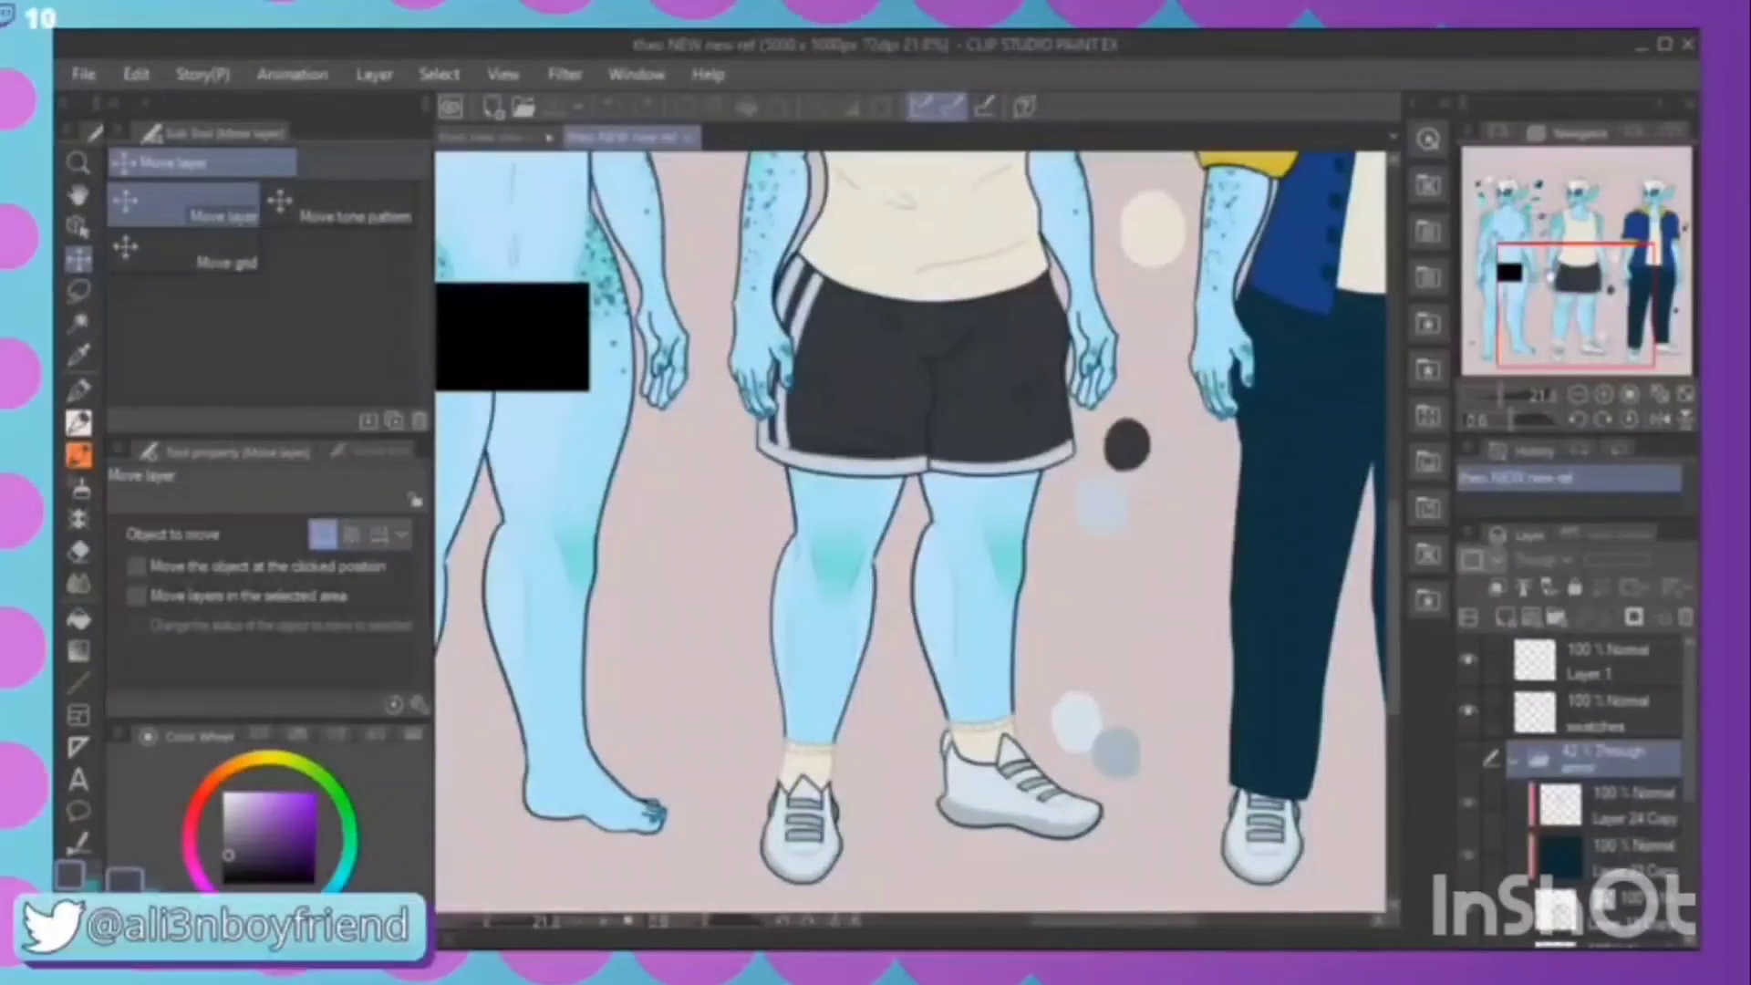
Examine the heads and colour swatches in the theo NEW new ref file, and begin opening another file
{"action": "left_click_drag", "start_coordinate": [1576, 306], "coordinate": [1517, 214]}
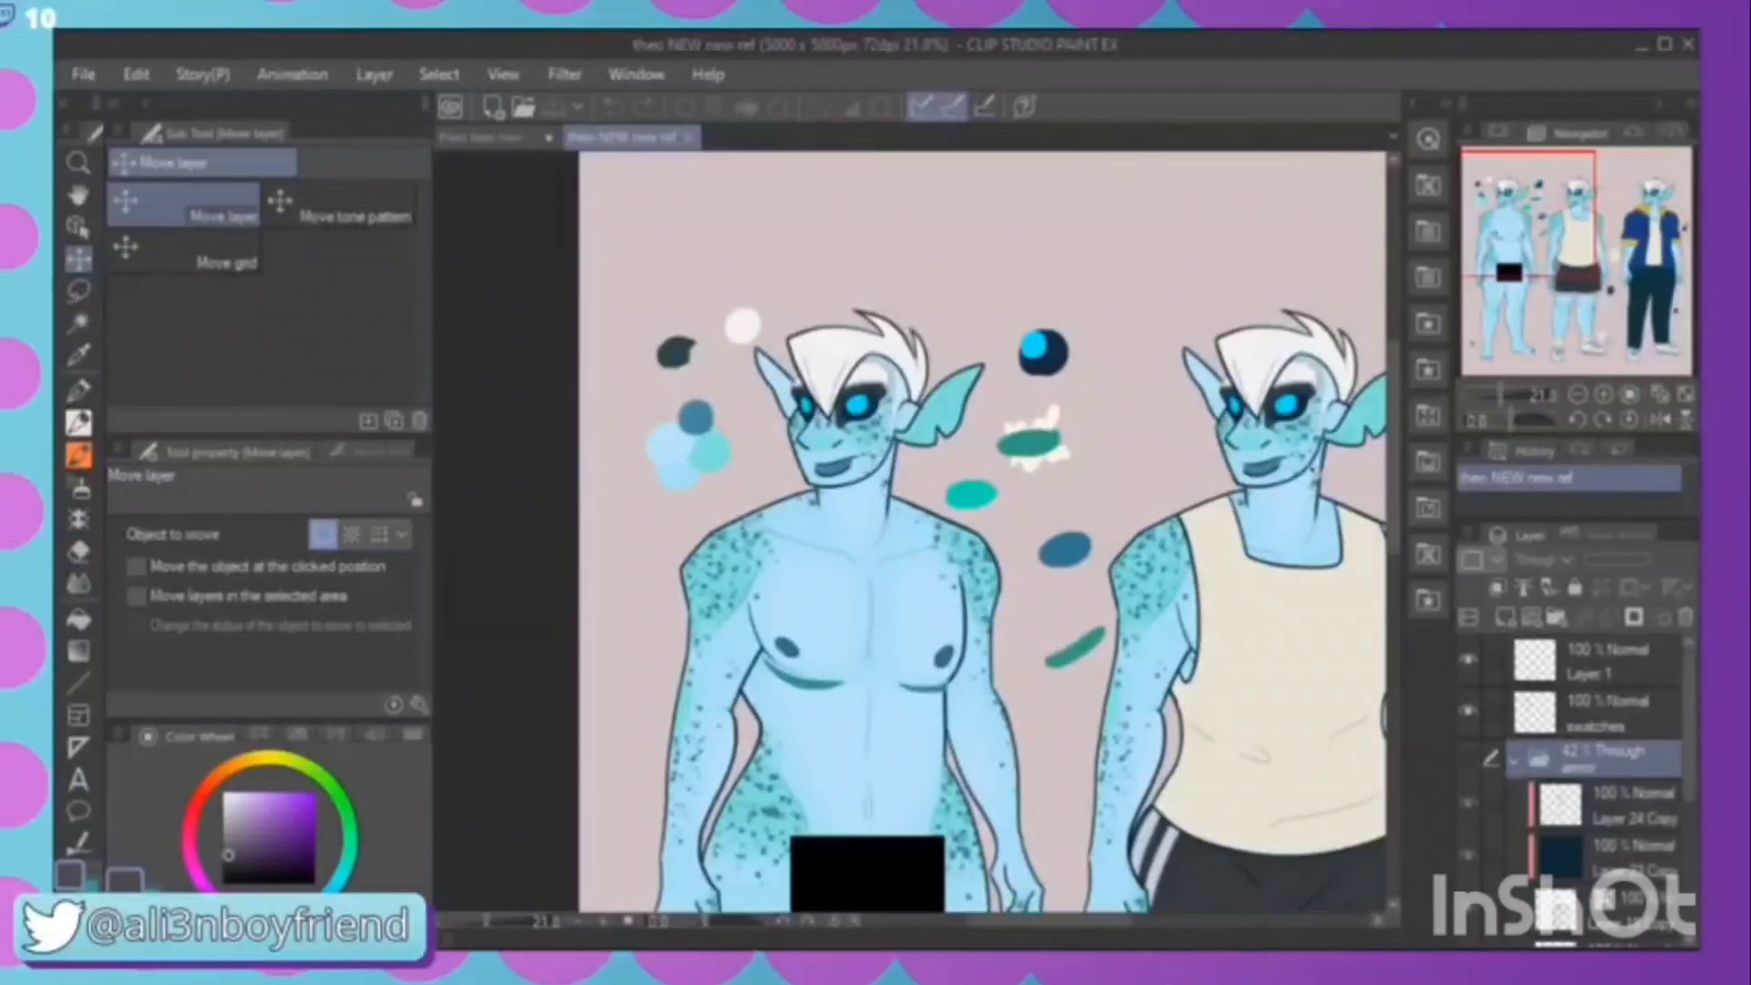
{"action": "left_click", "coordinate": [99, 71]}
{"action": "left_click", "coordinate": [157, 138]}
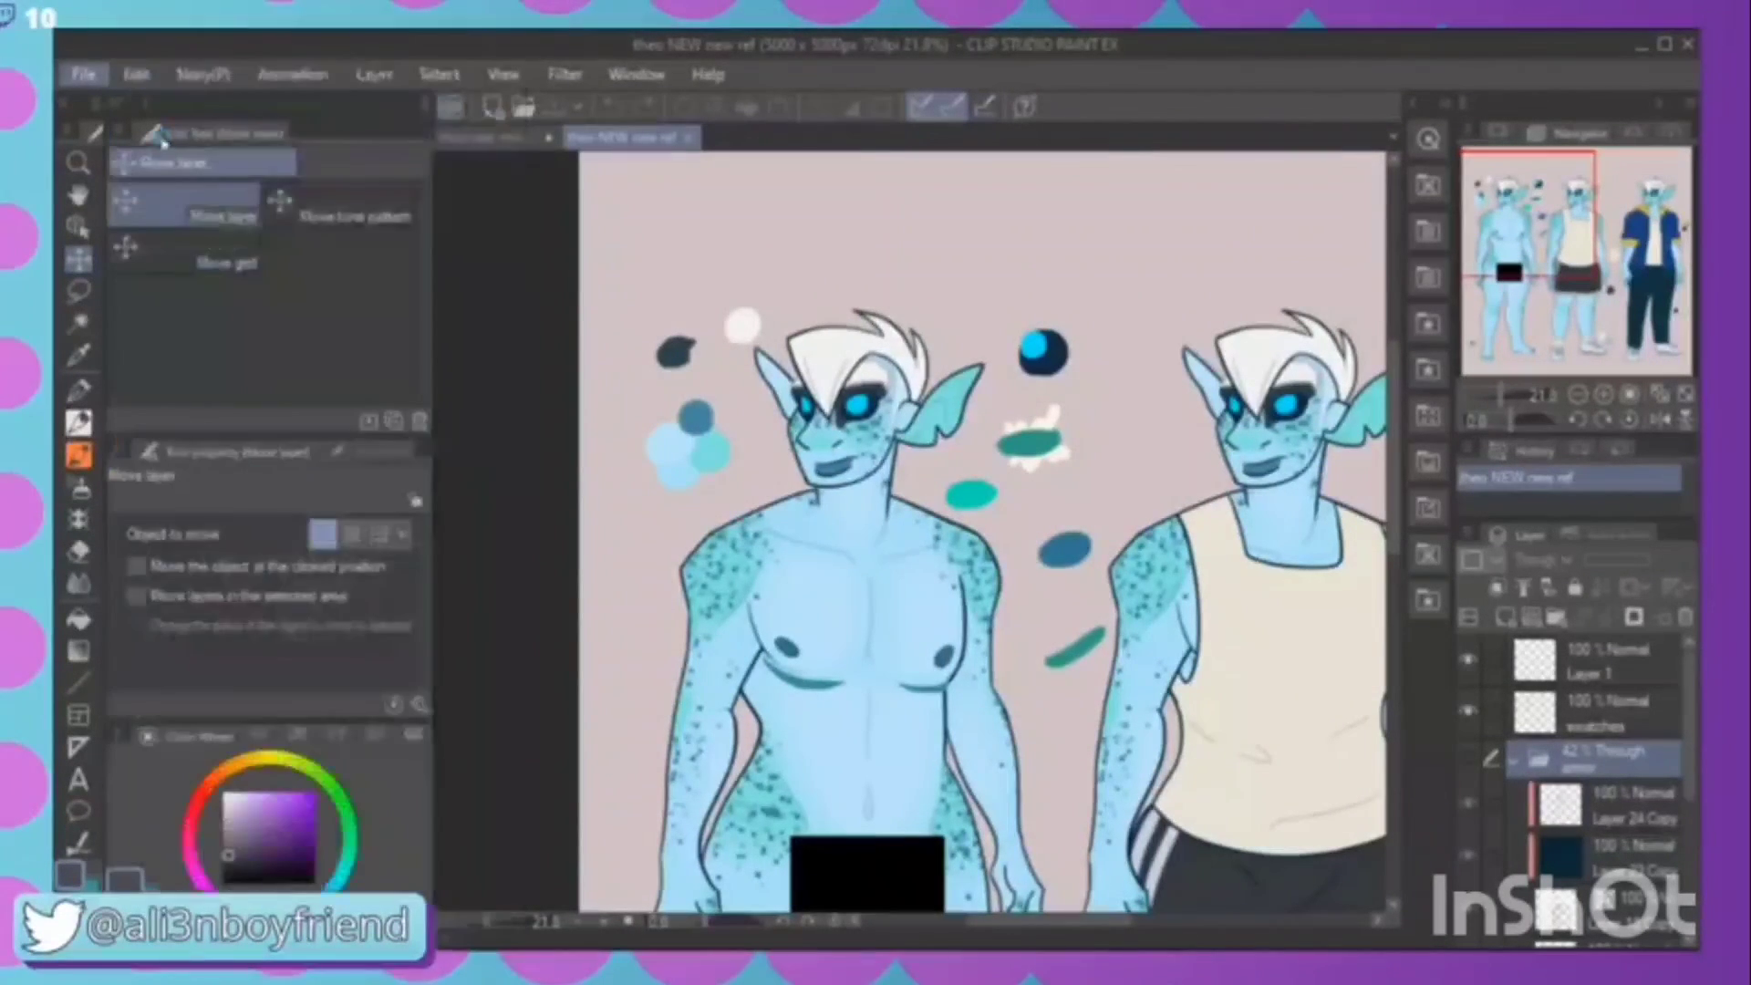